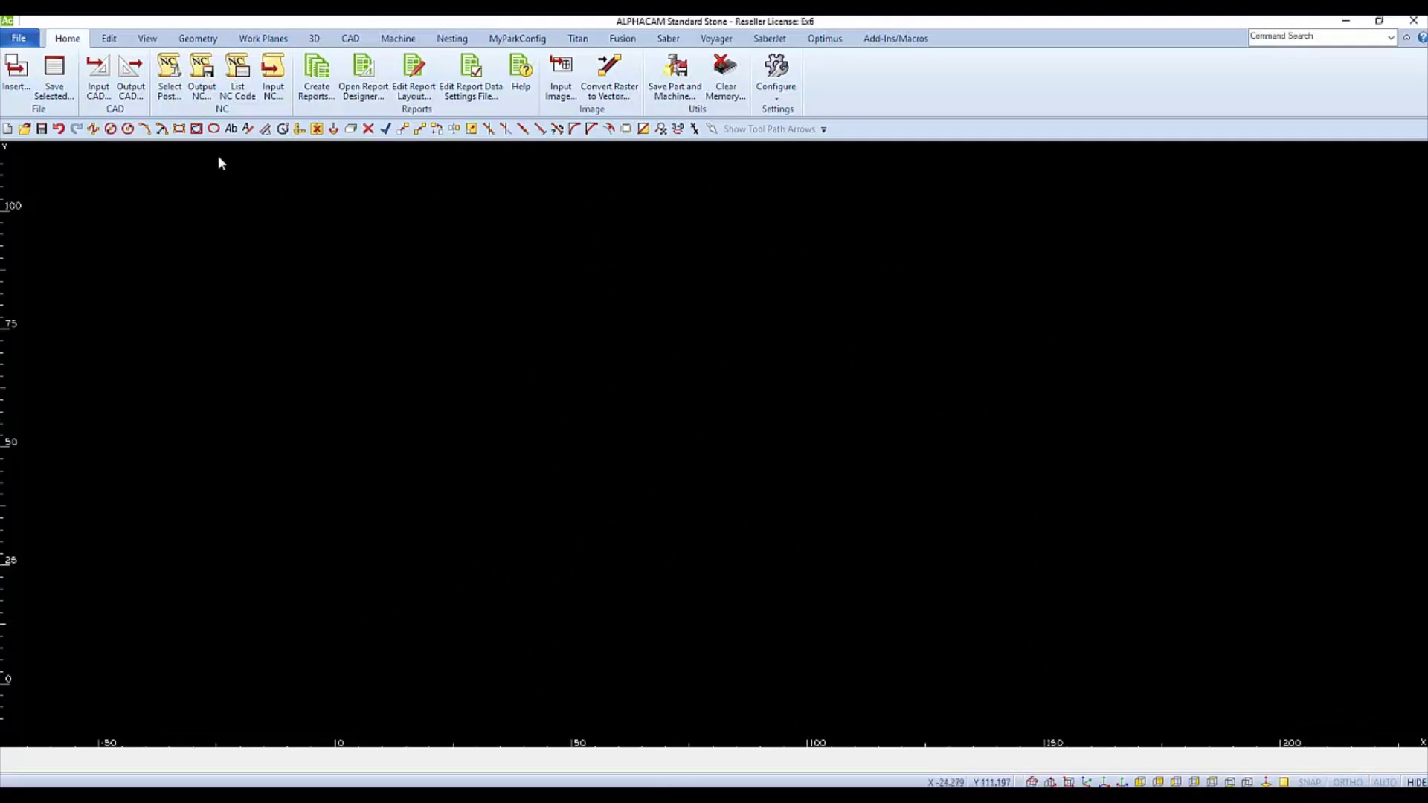
Draw the outer rectangle with its first corner at X 0, Y 0 and its second corner at X 160, Y 96.
left_click(180, 131)
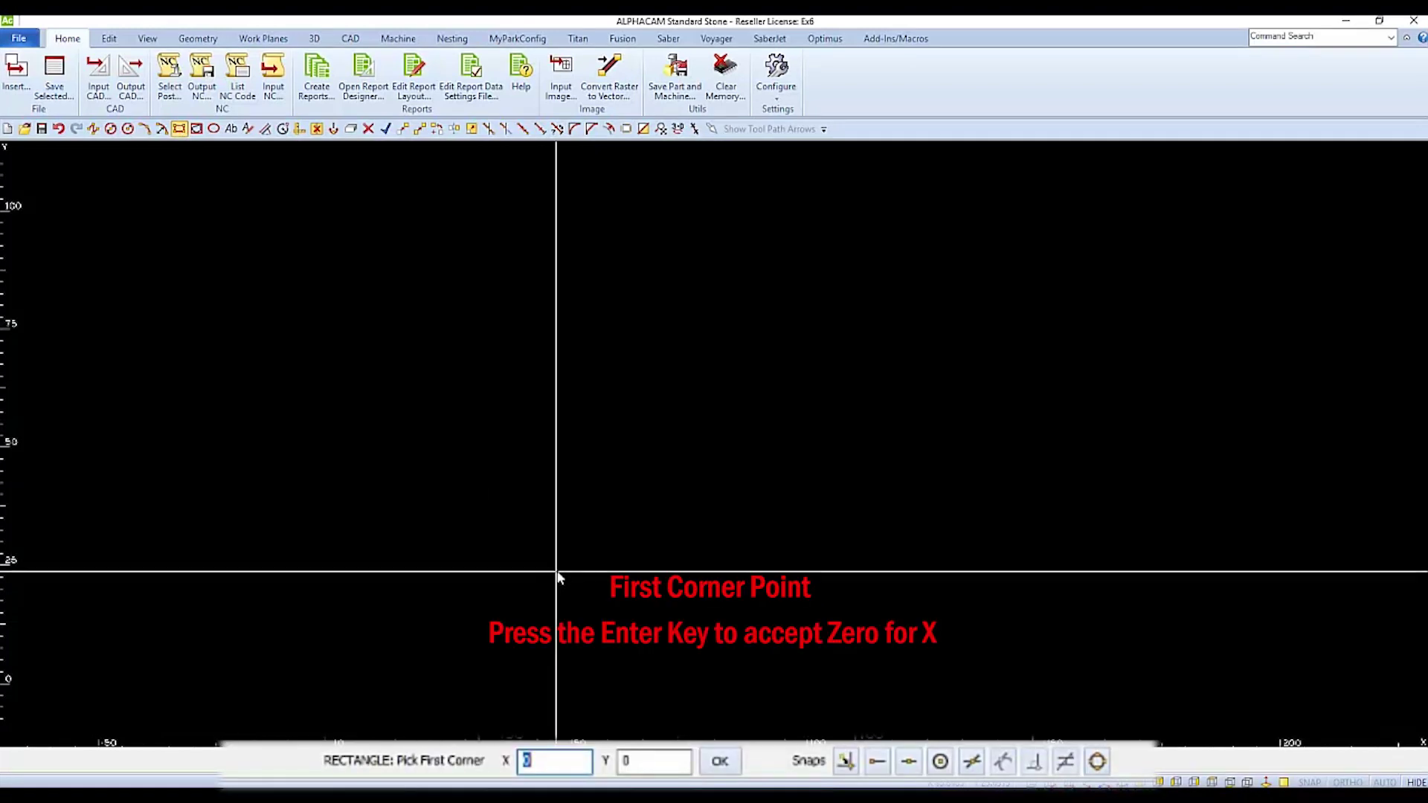
key("Return")
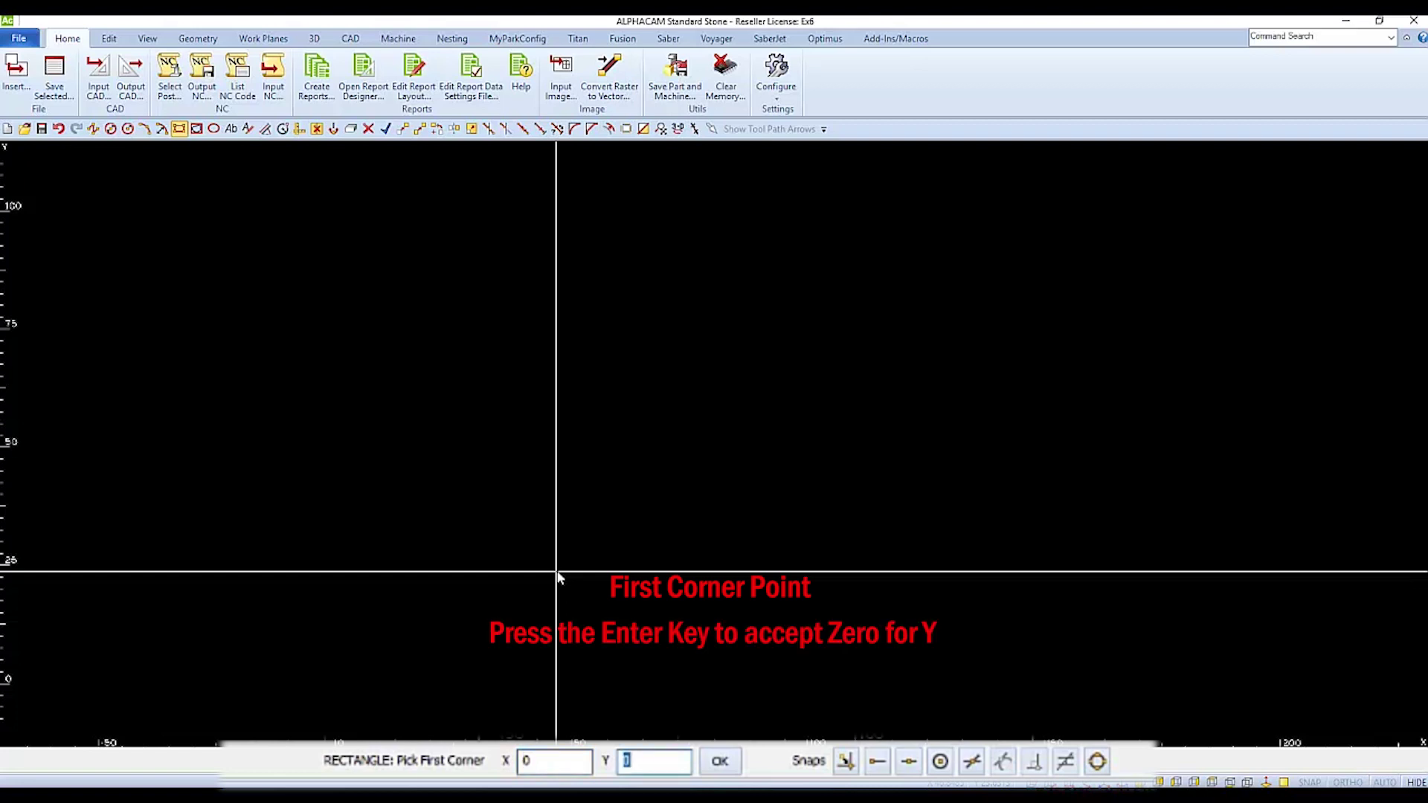
key("Return")
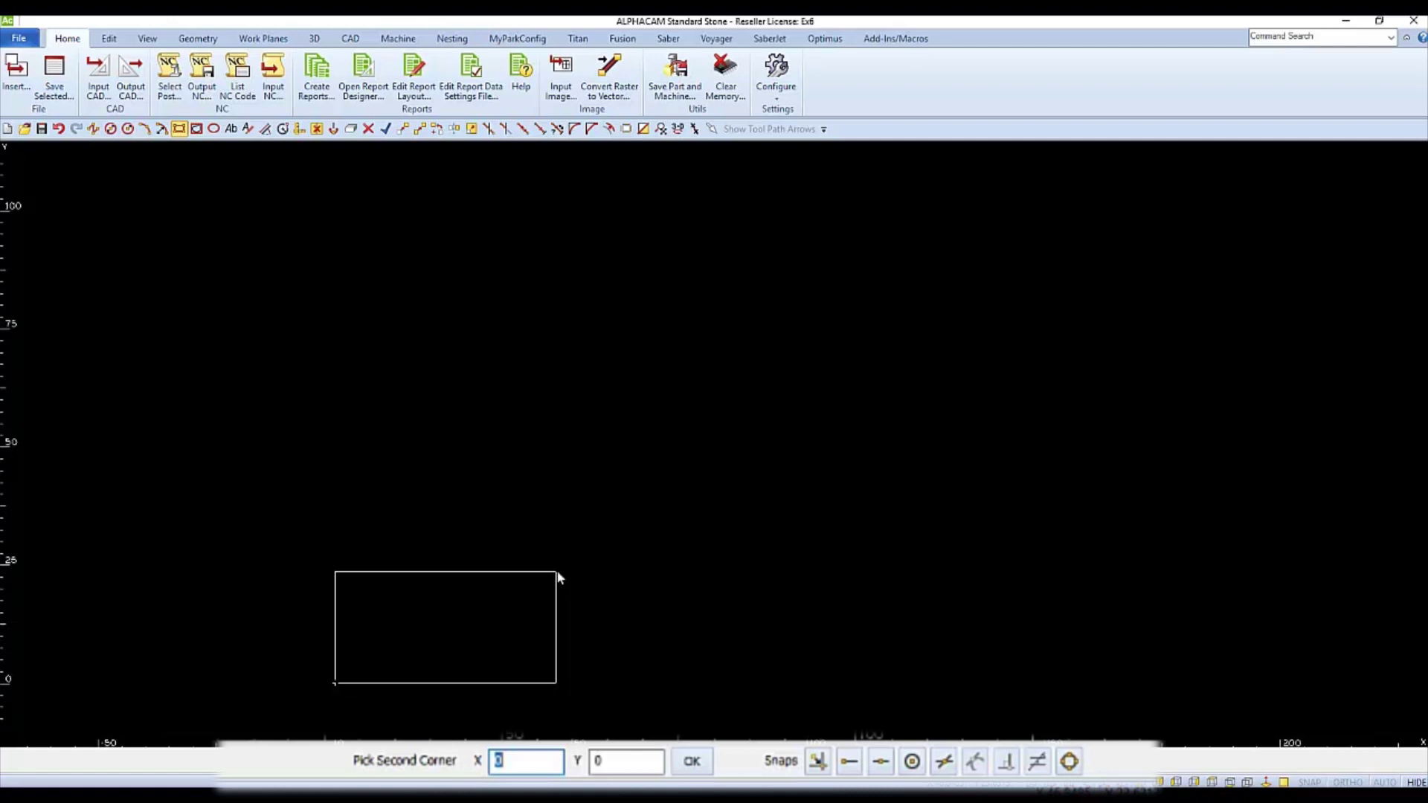
type("160")
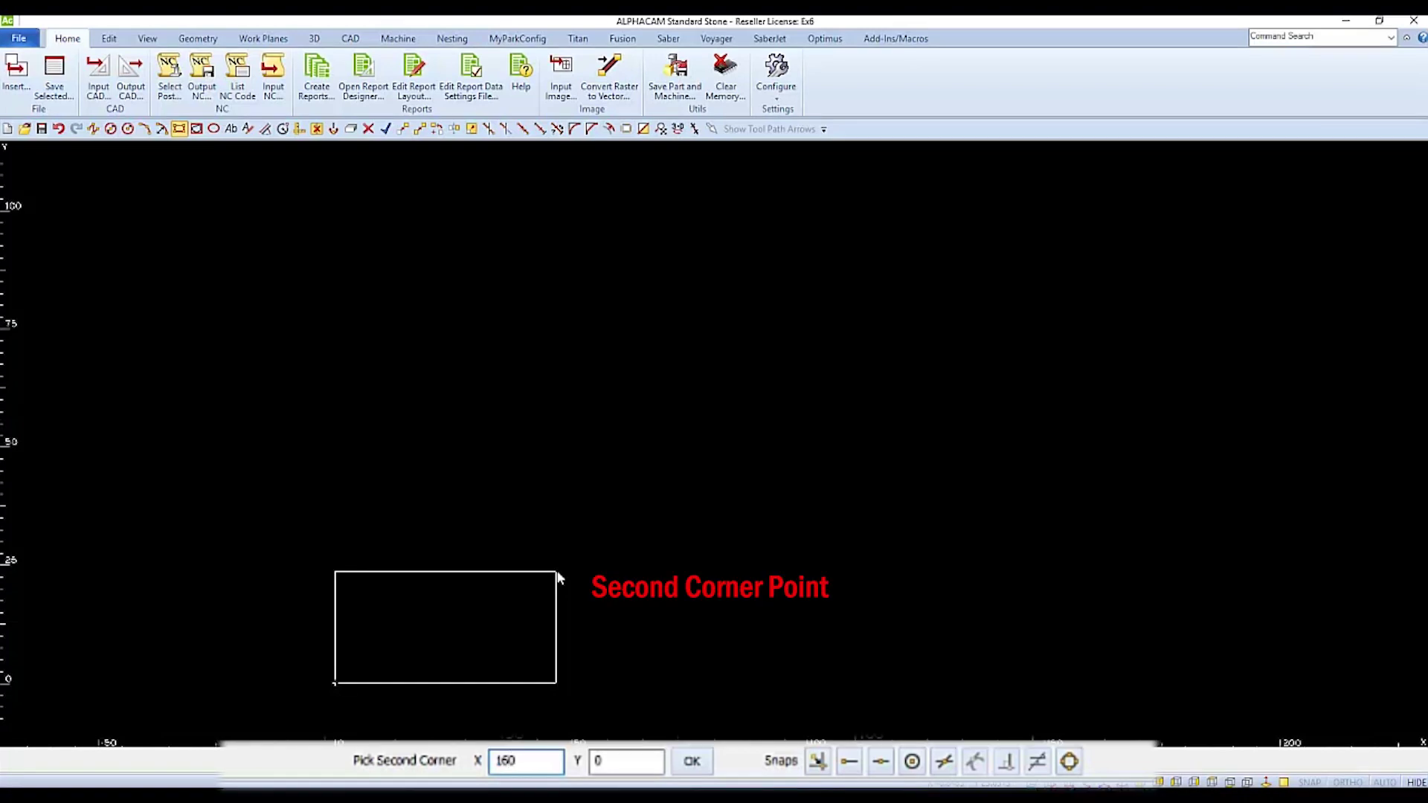
key("Return")
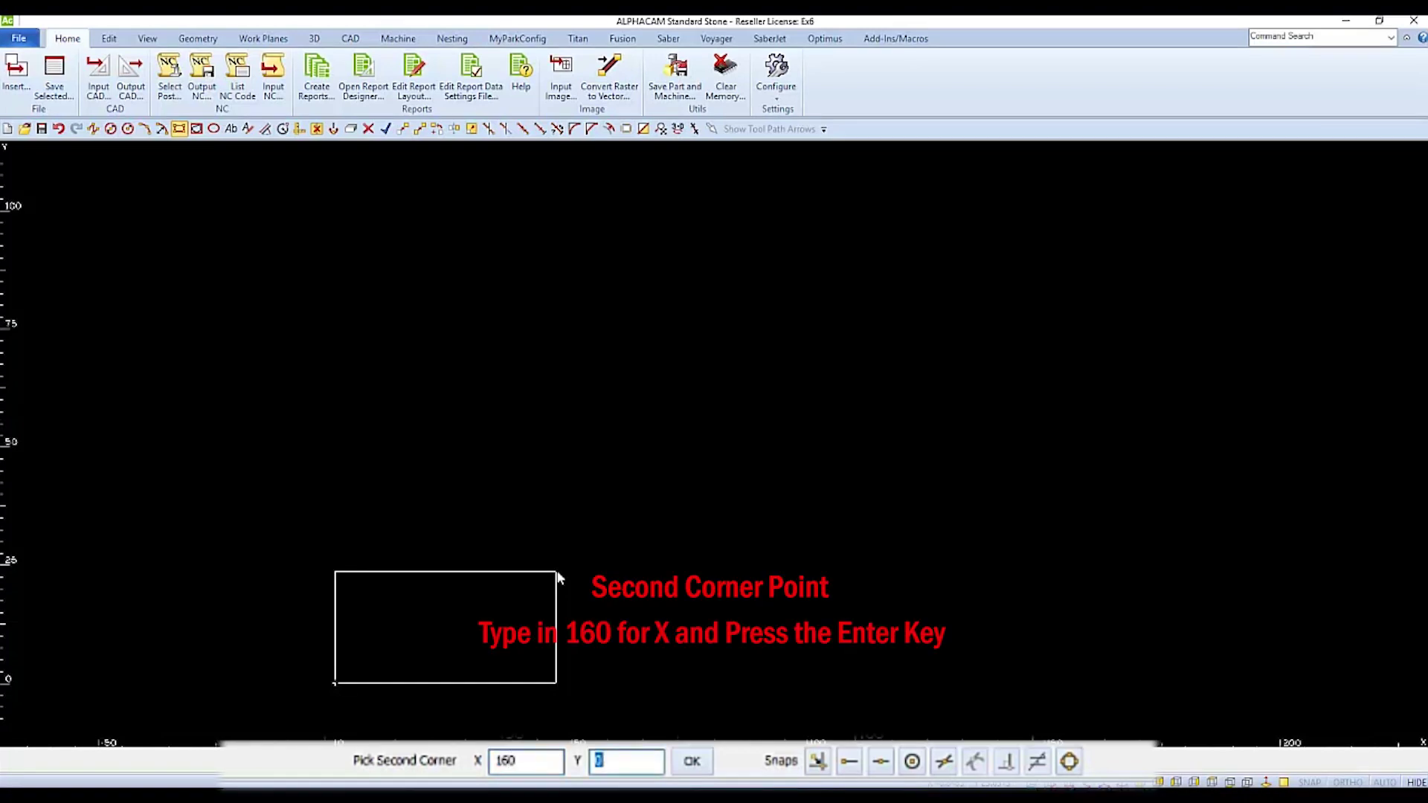
type("96")
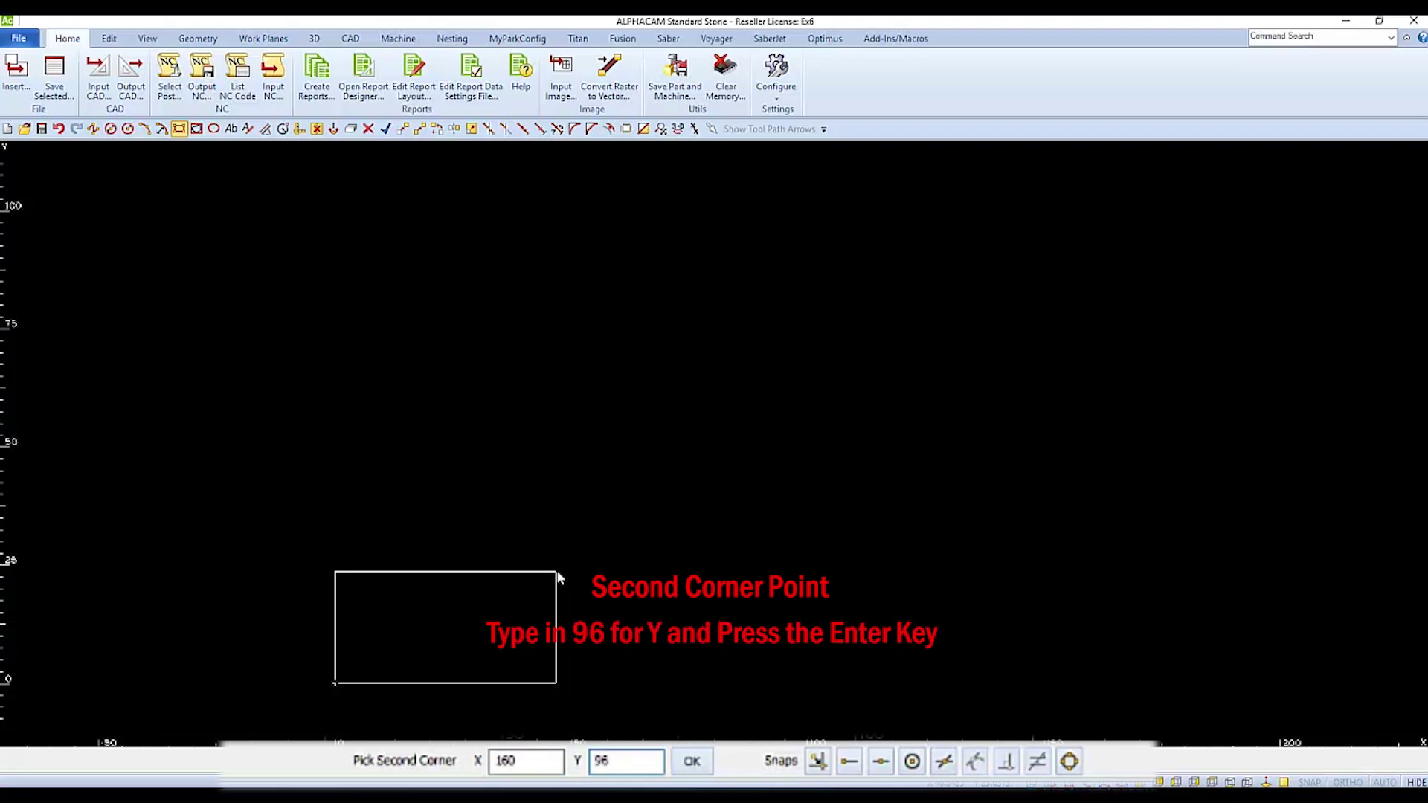
key("Return")
key("Escape")
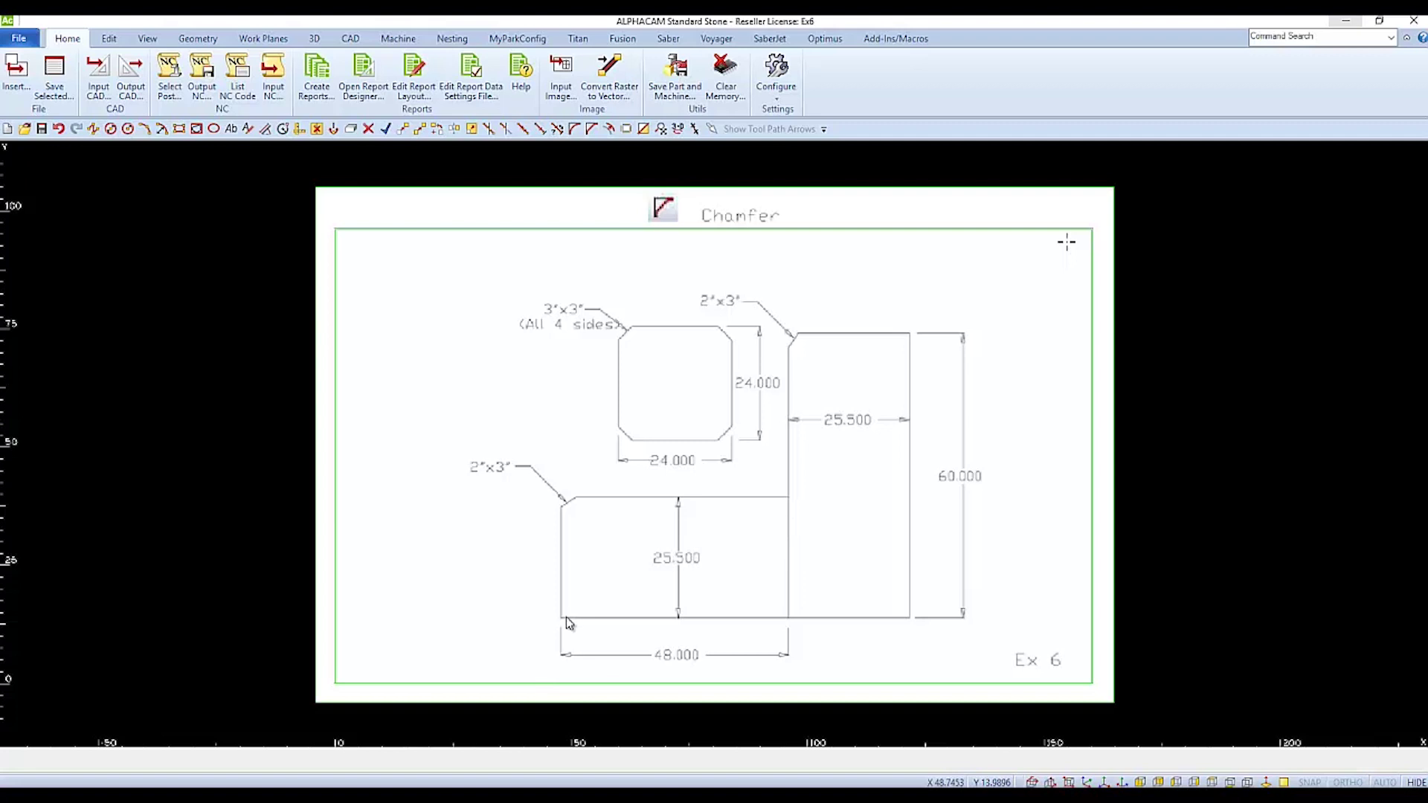
Draw a rectangle 48 wide and 25.5 high inside the outer rectangle, starting from a lower-left corner at about X 47.8, Y 14.15.
key("r")
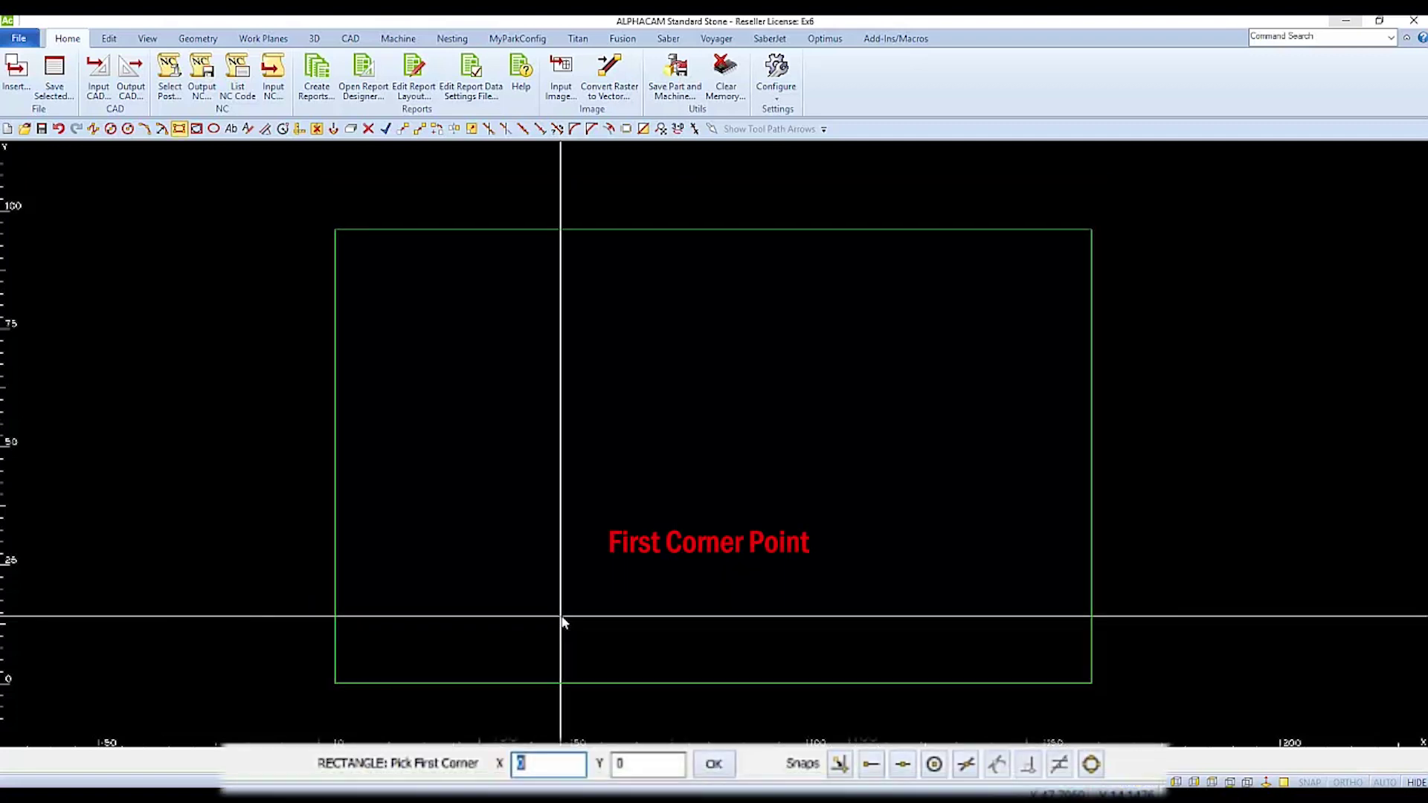
left_click(561, 618)
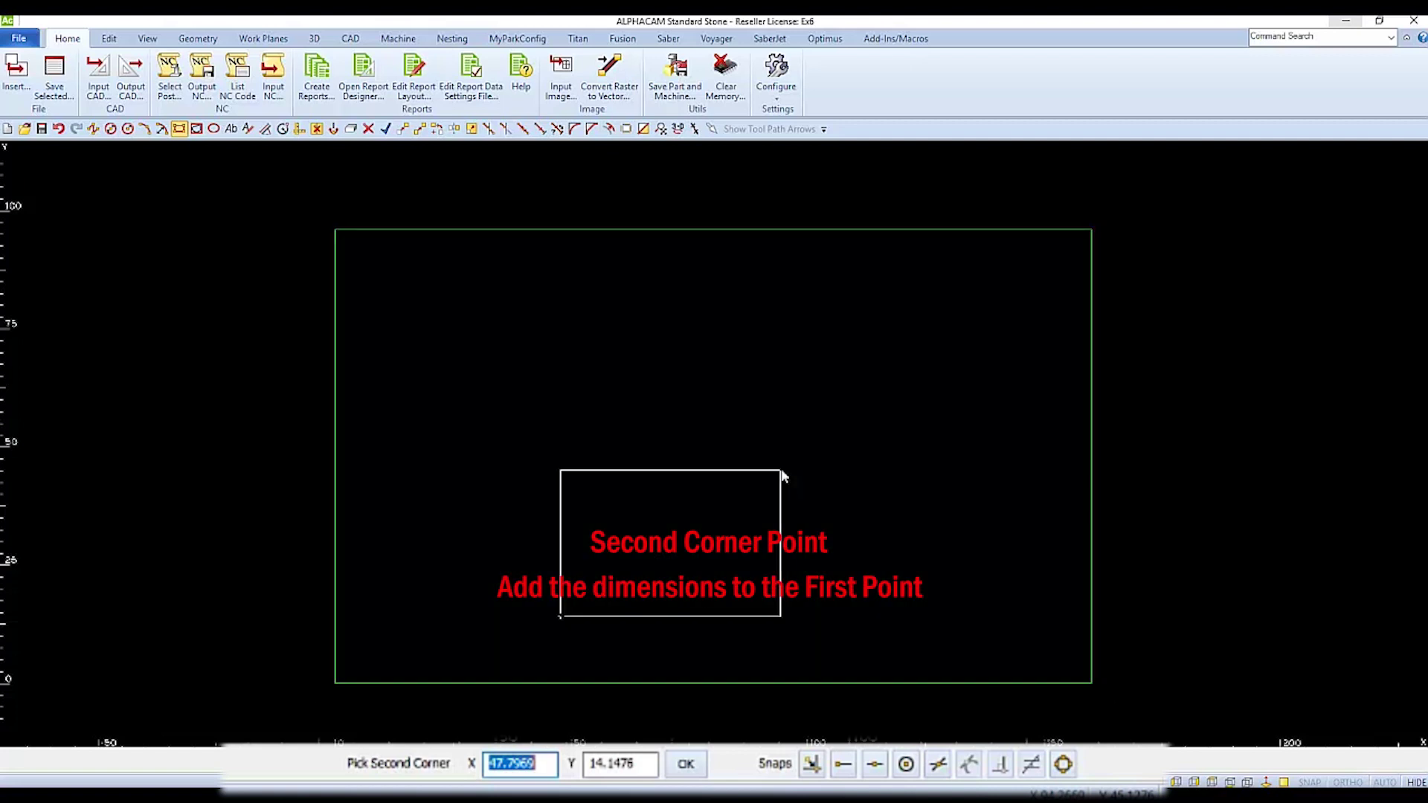
key("End")
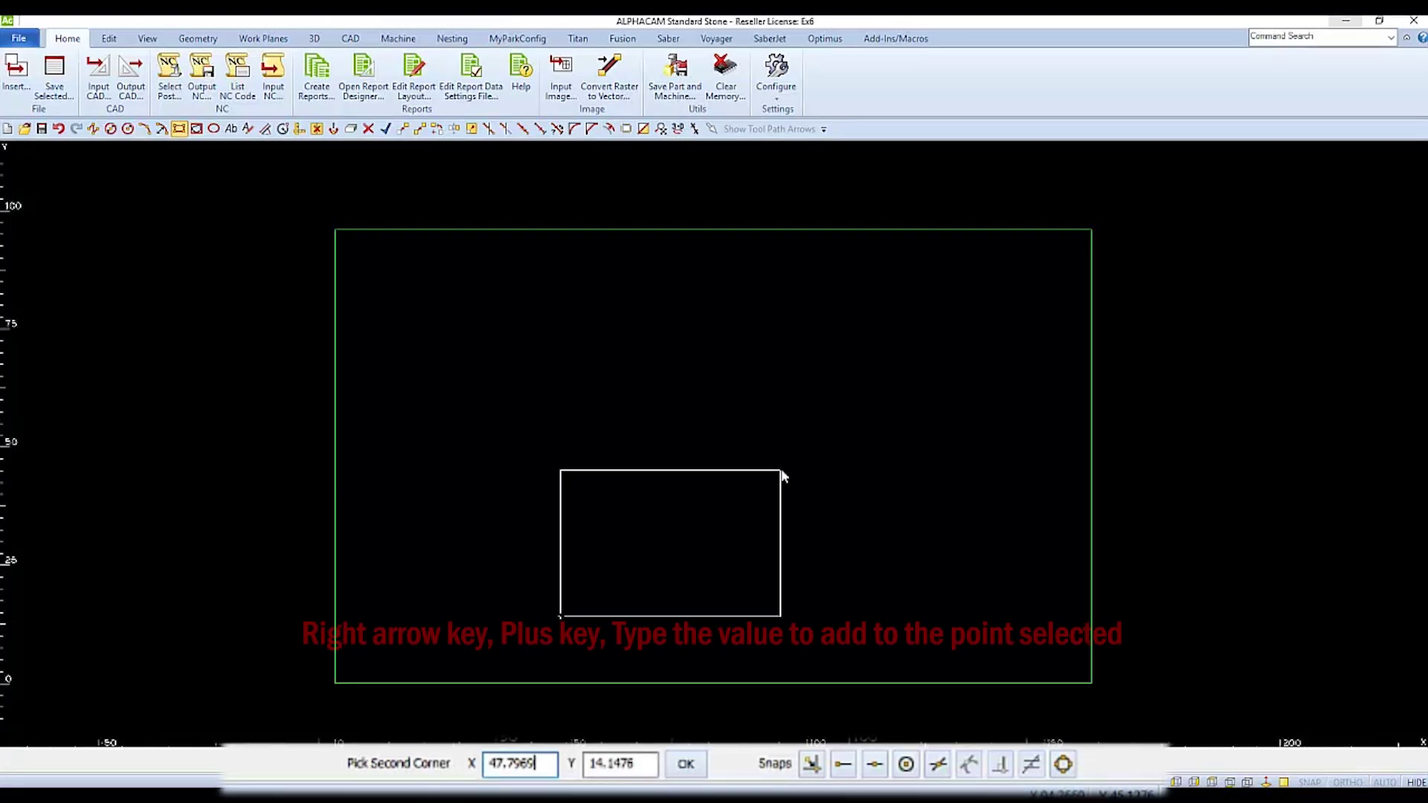
type("+")
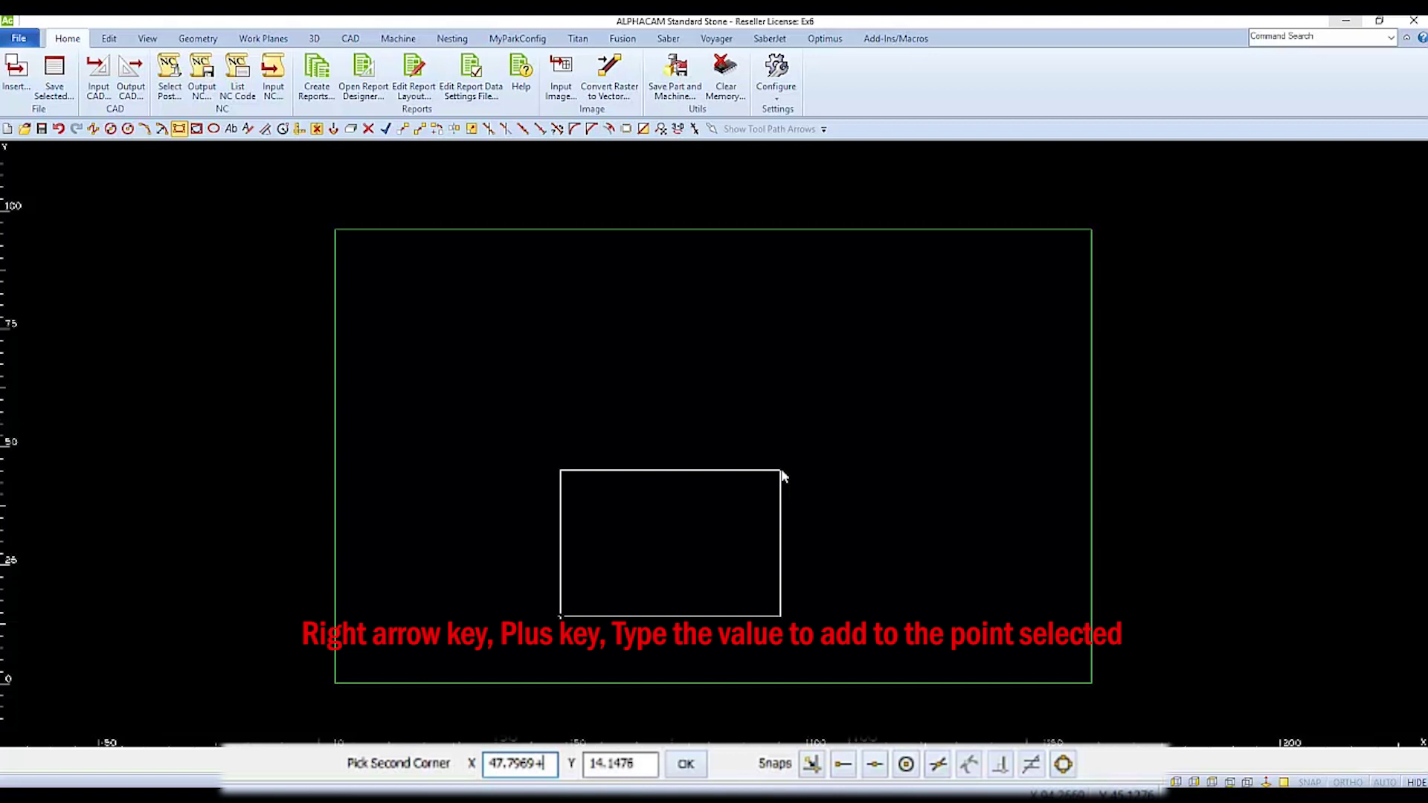
type("48")
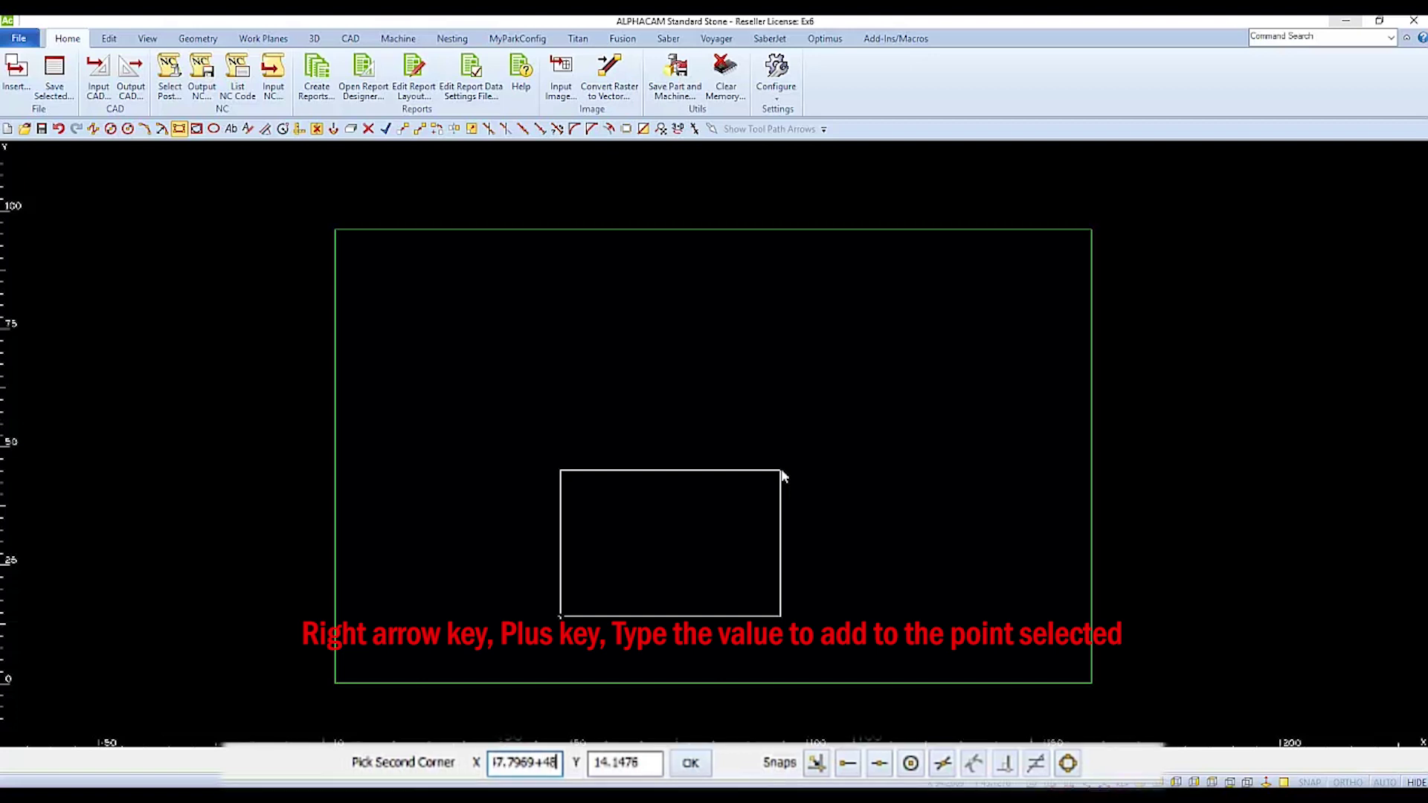
key("Tab")
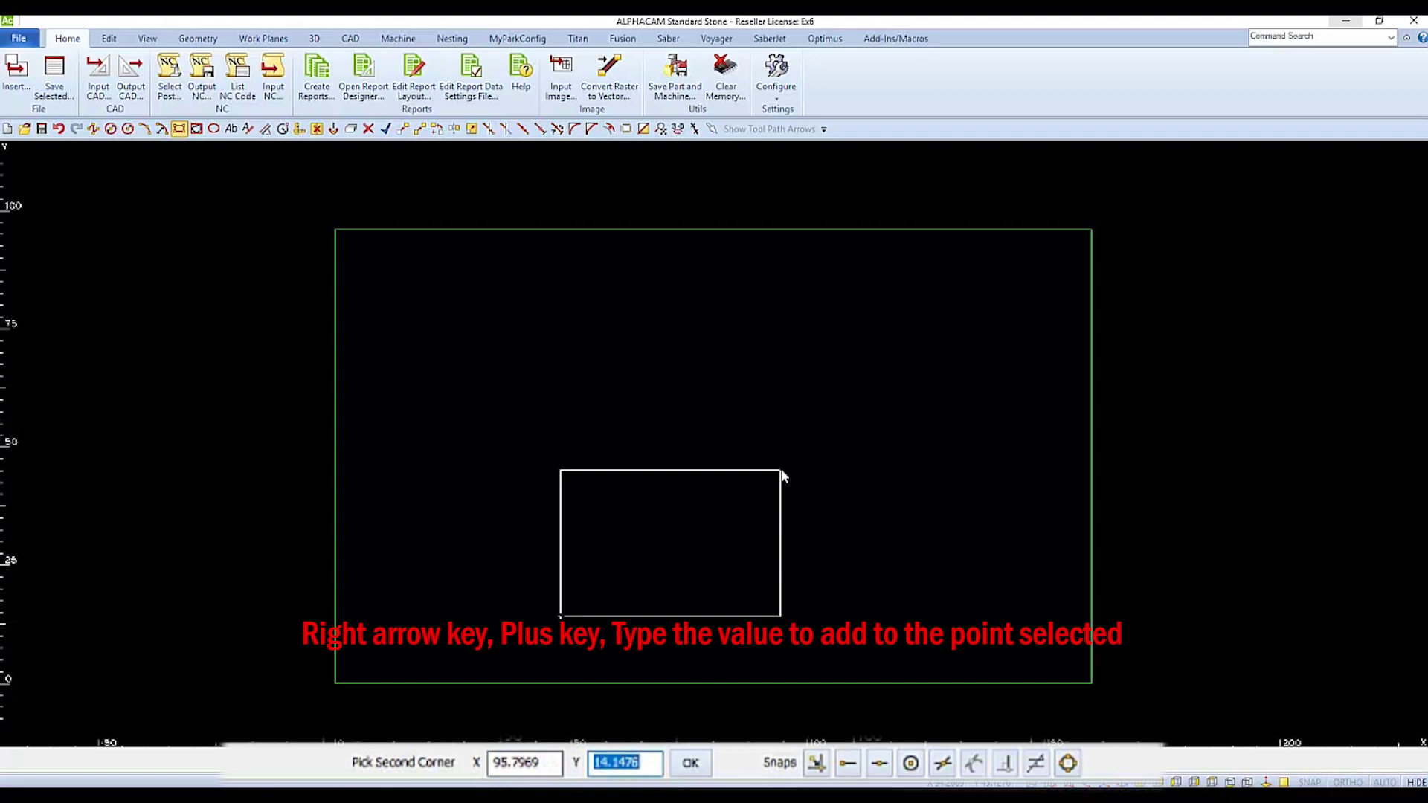
key("Right")
type("+25.5")
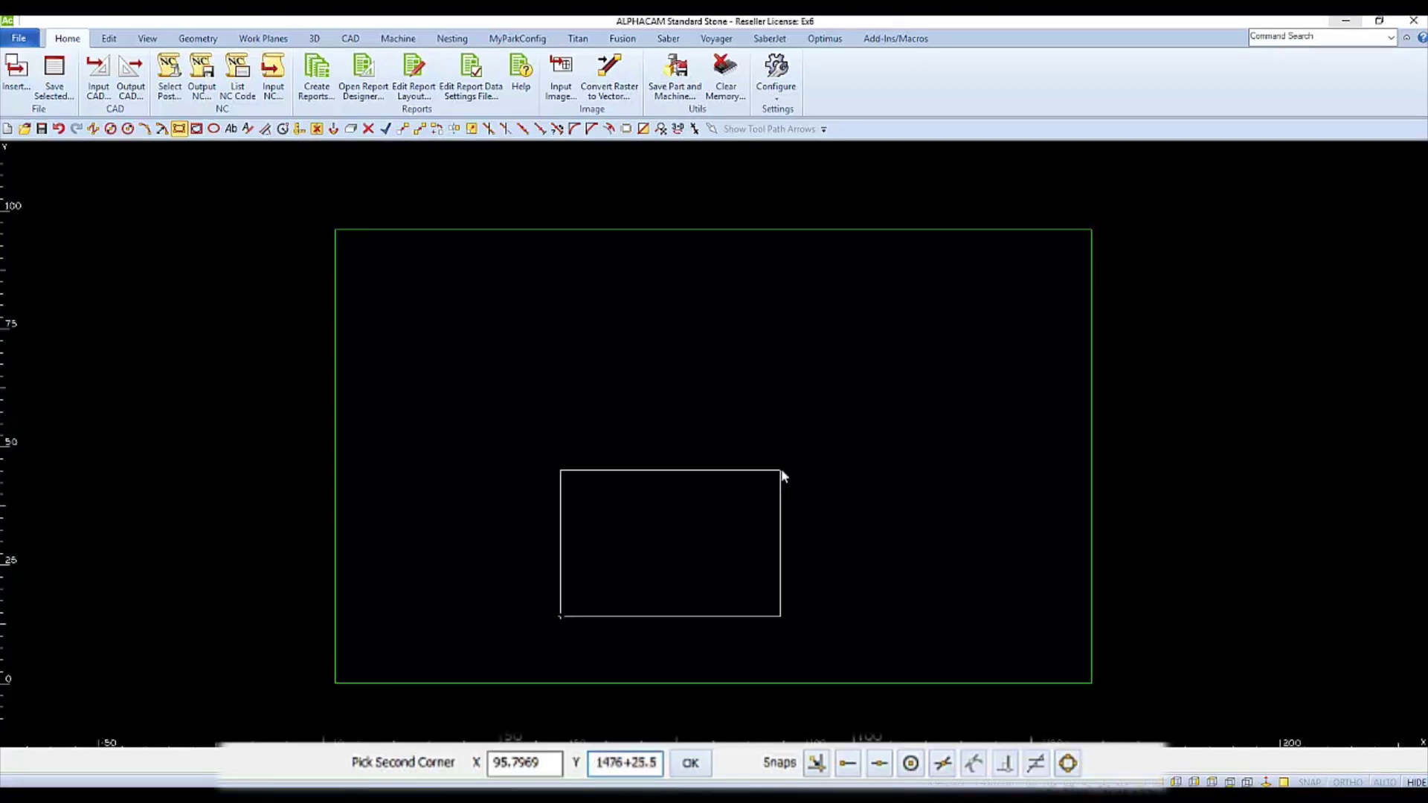
key("Return")
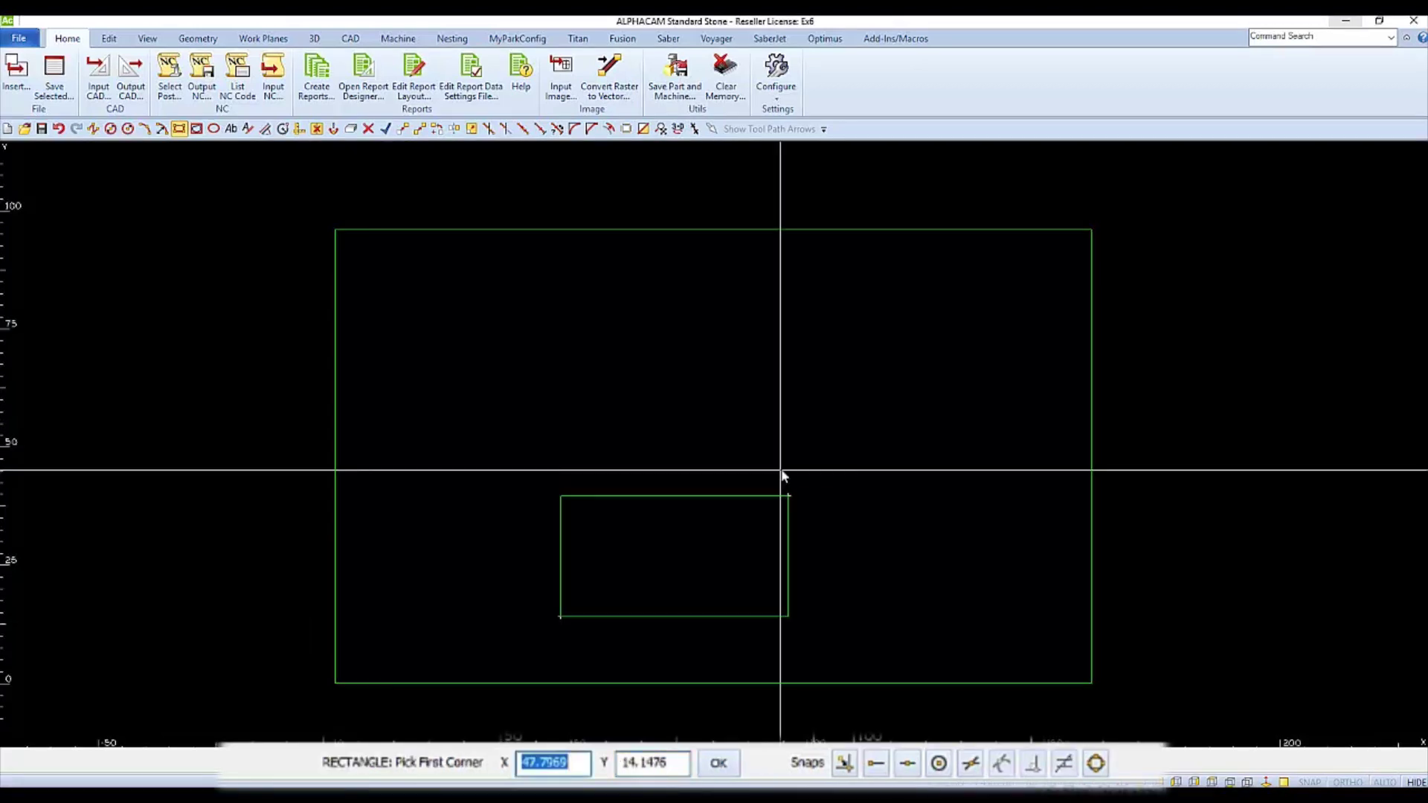
key("Escape")
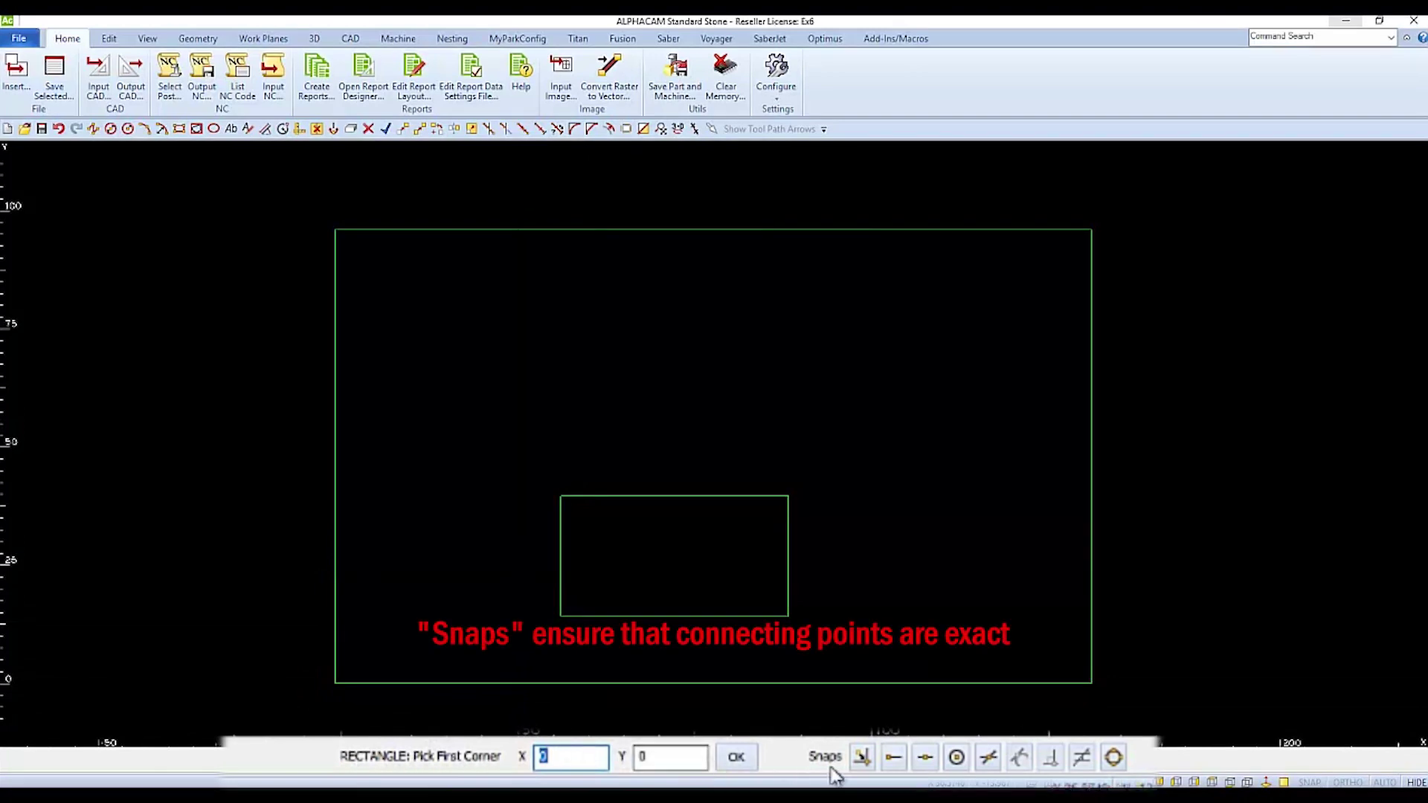
Draw a rectangle 25.5 wide and 60 high, starting exactly at the lower-right endpoint of the 48 by 25.5 rectangle.
left_click(894, 757)
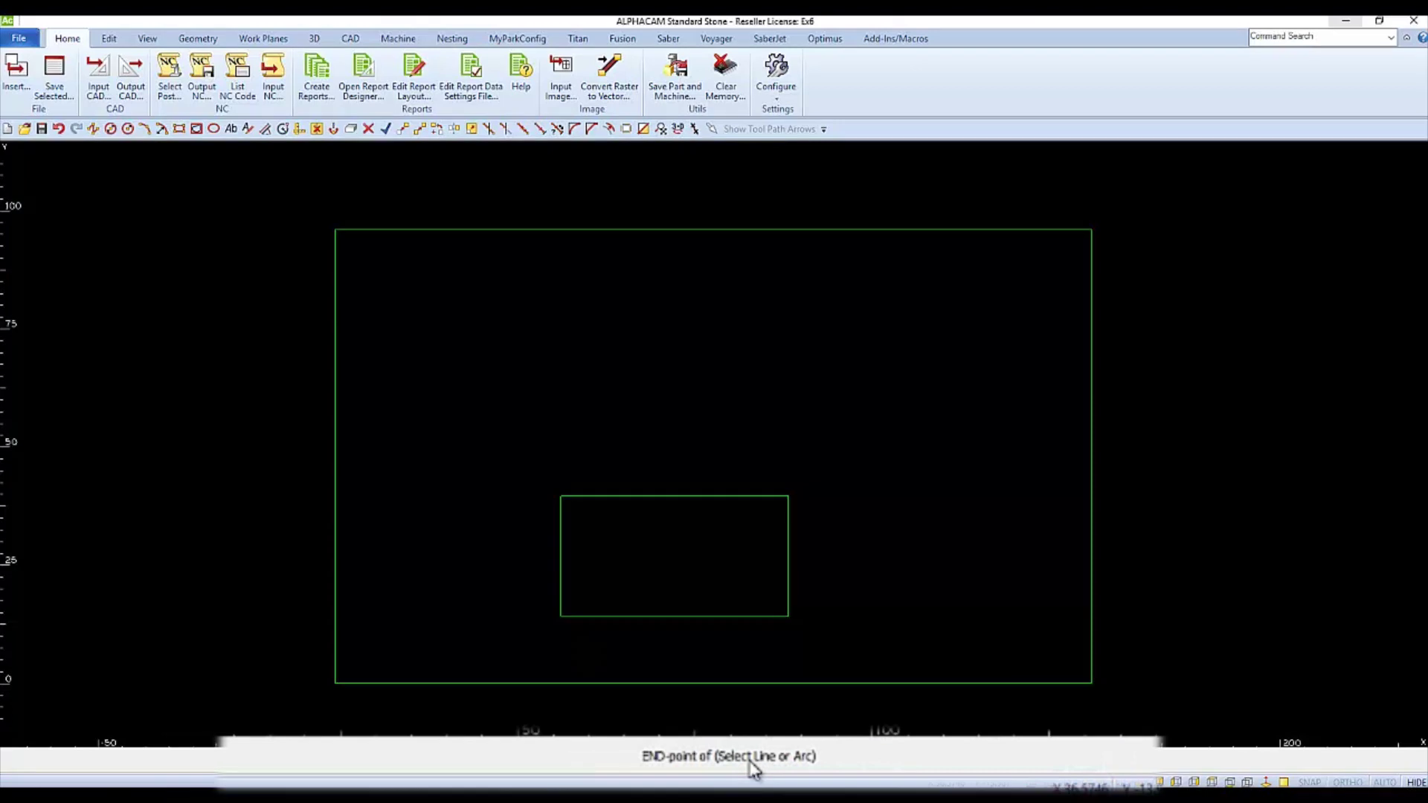
left_click(787, 615)
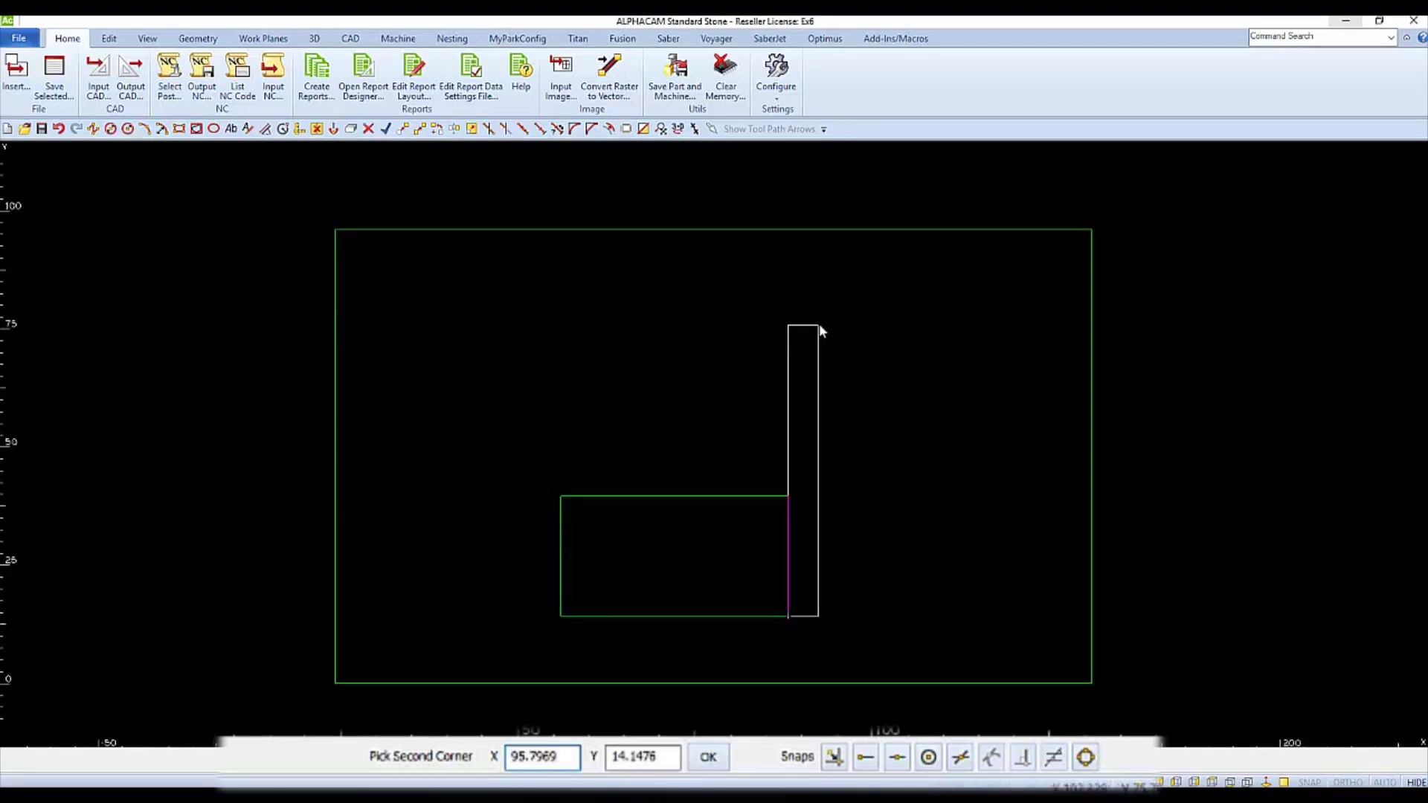
type("+")
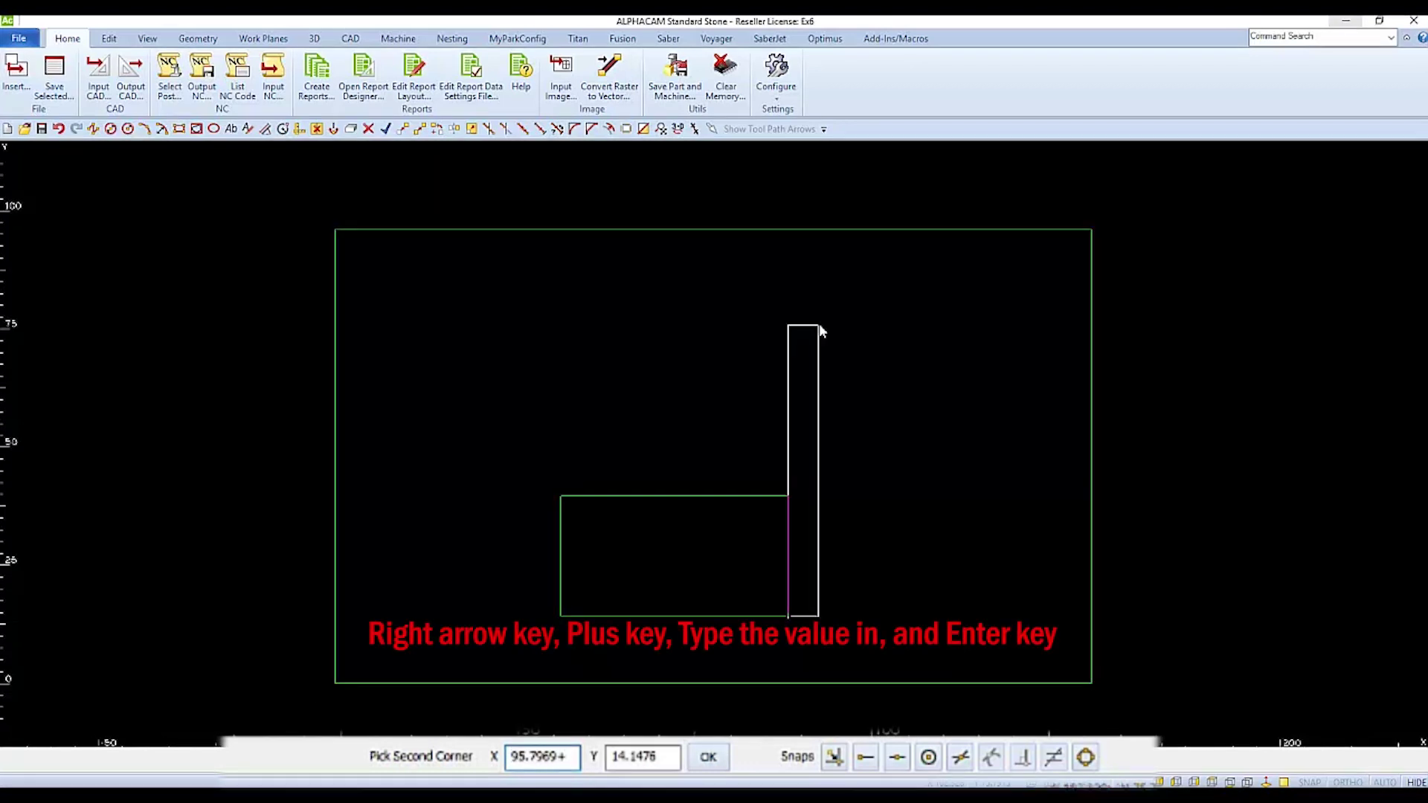
type("25.5")
key("Return")
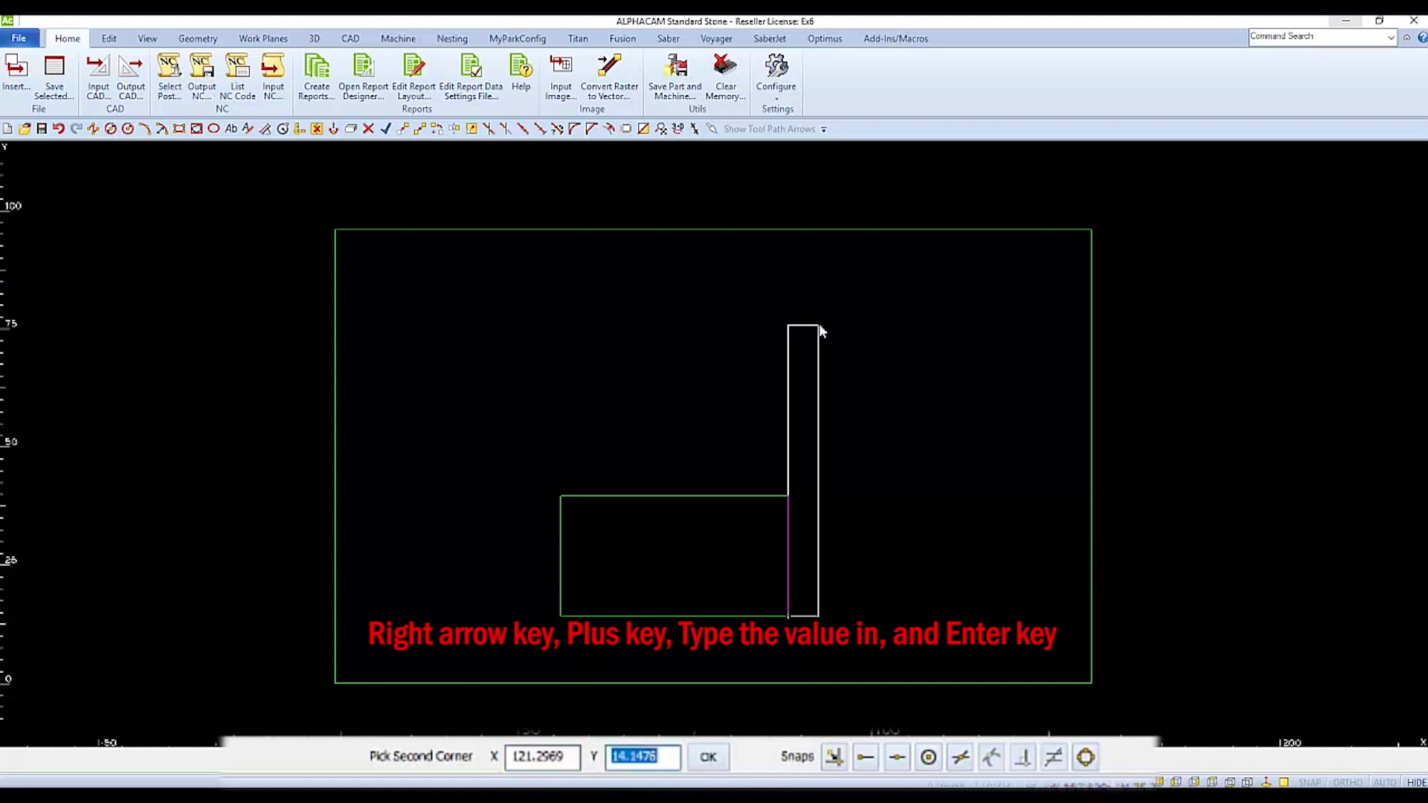
key("Right")
type("+60")
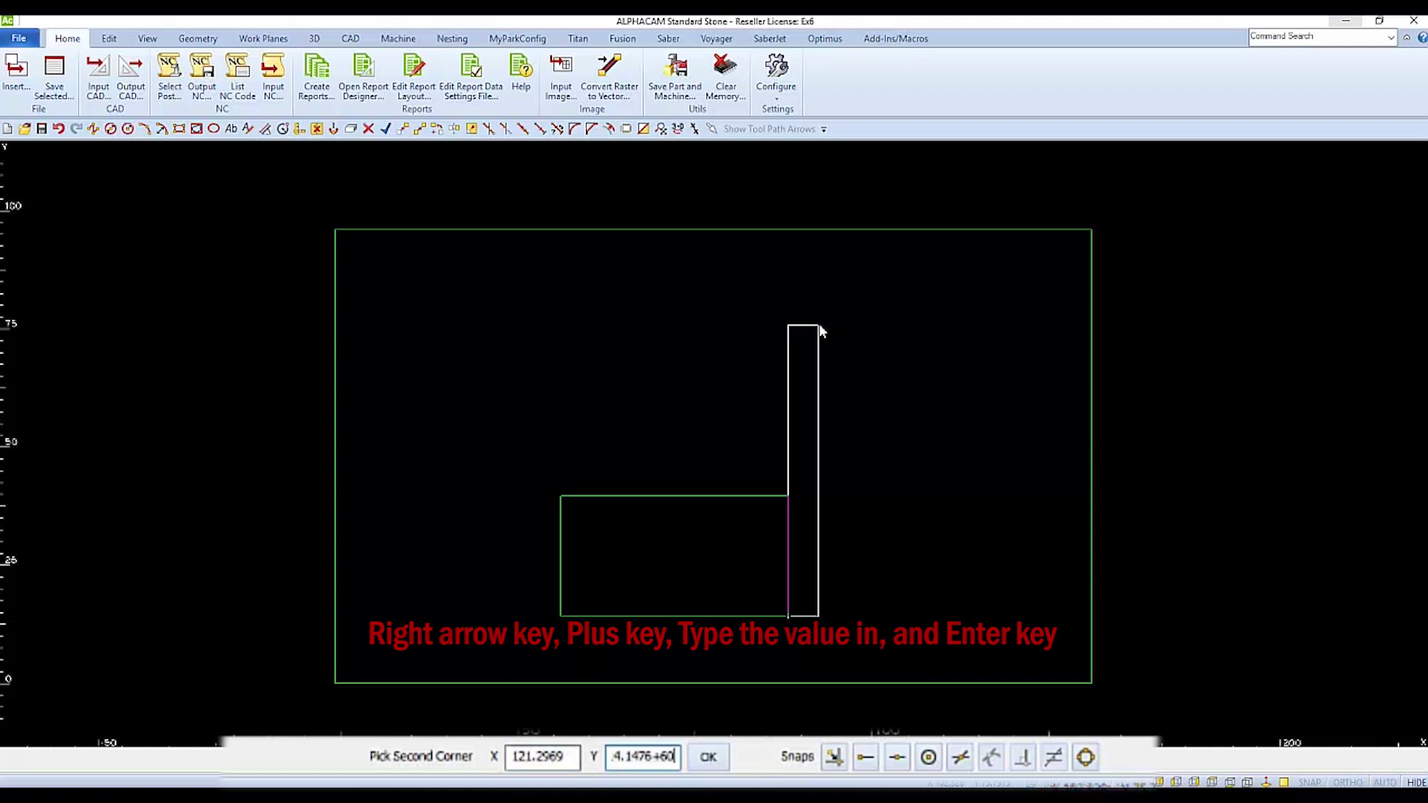
key("Return")
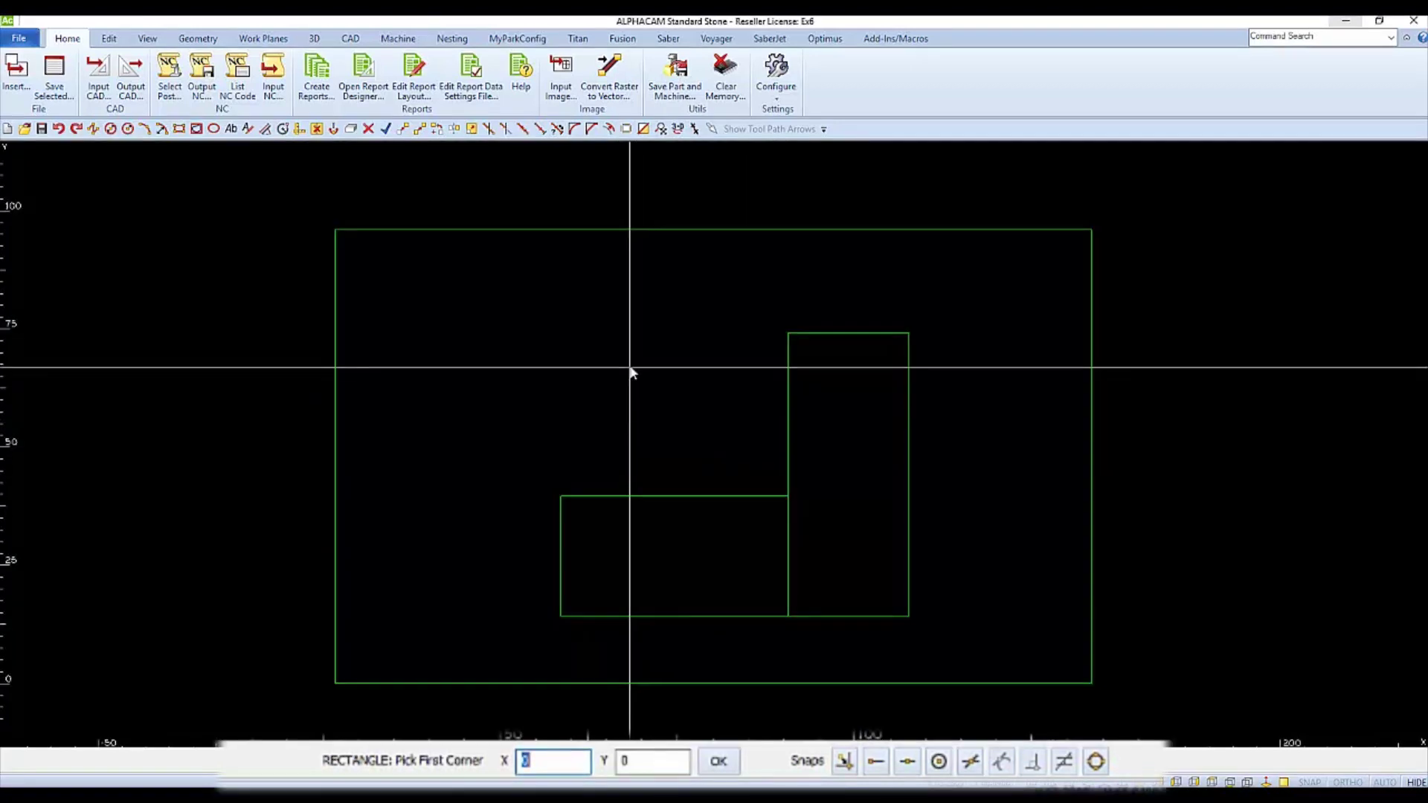
Draw a 24 by 24 square above the 48 by 25.5 rectangle, with its lower-left corner at about X 60.44, Y 51.61.
left_click(619, 440)
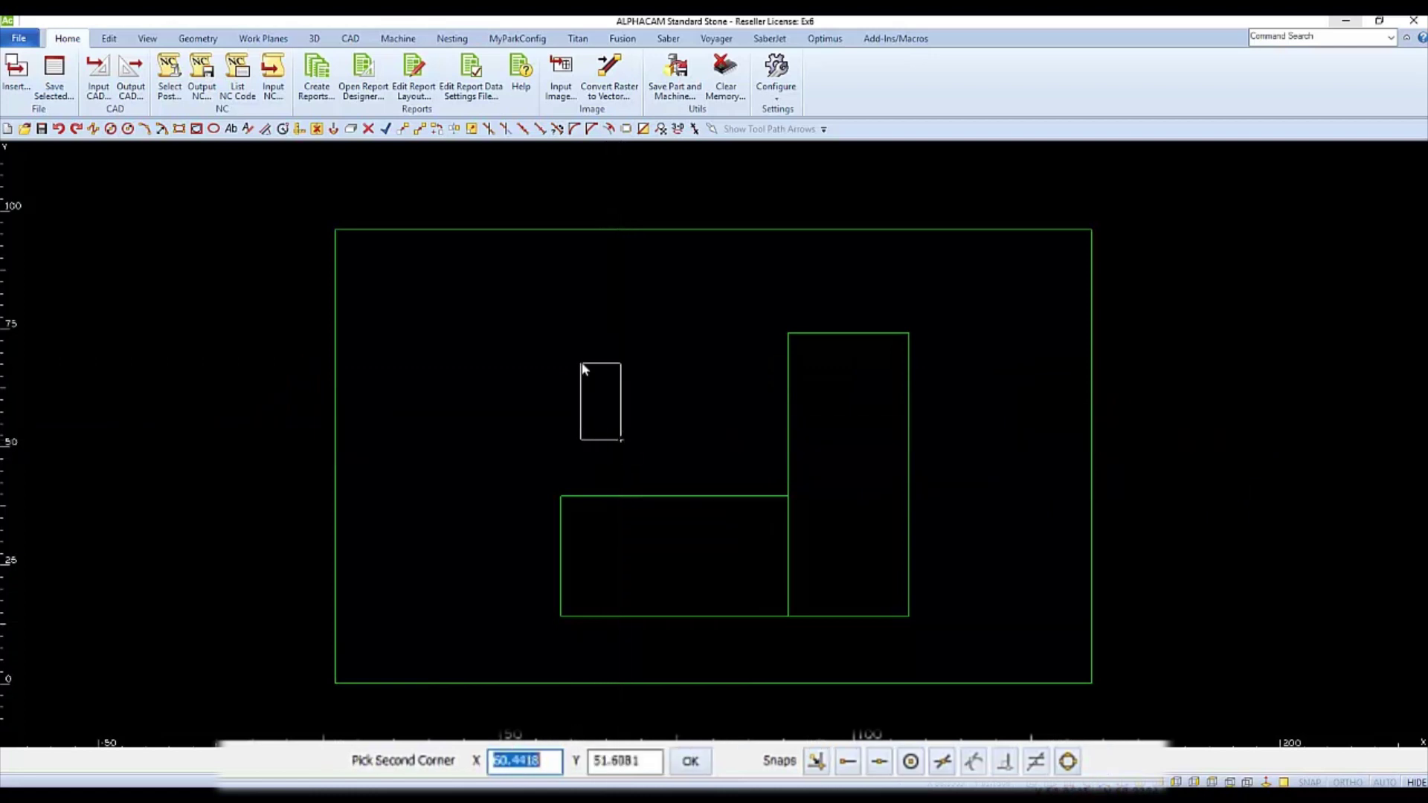
key("End")
type("+24")
key("Tab")
key("End")
type("+24")
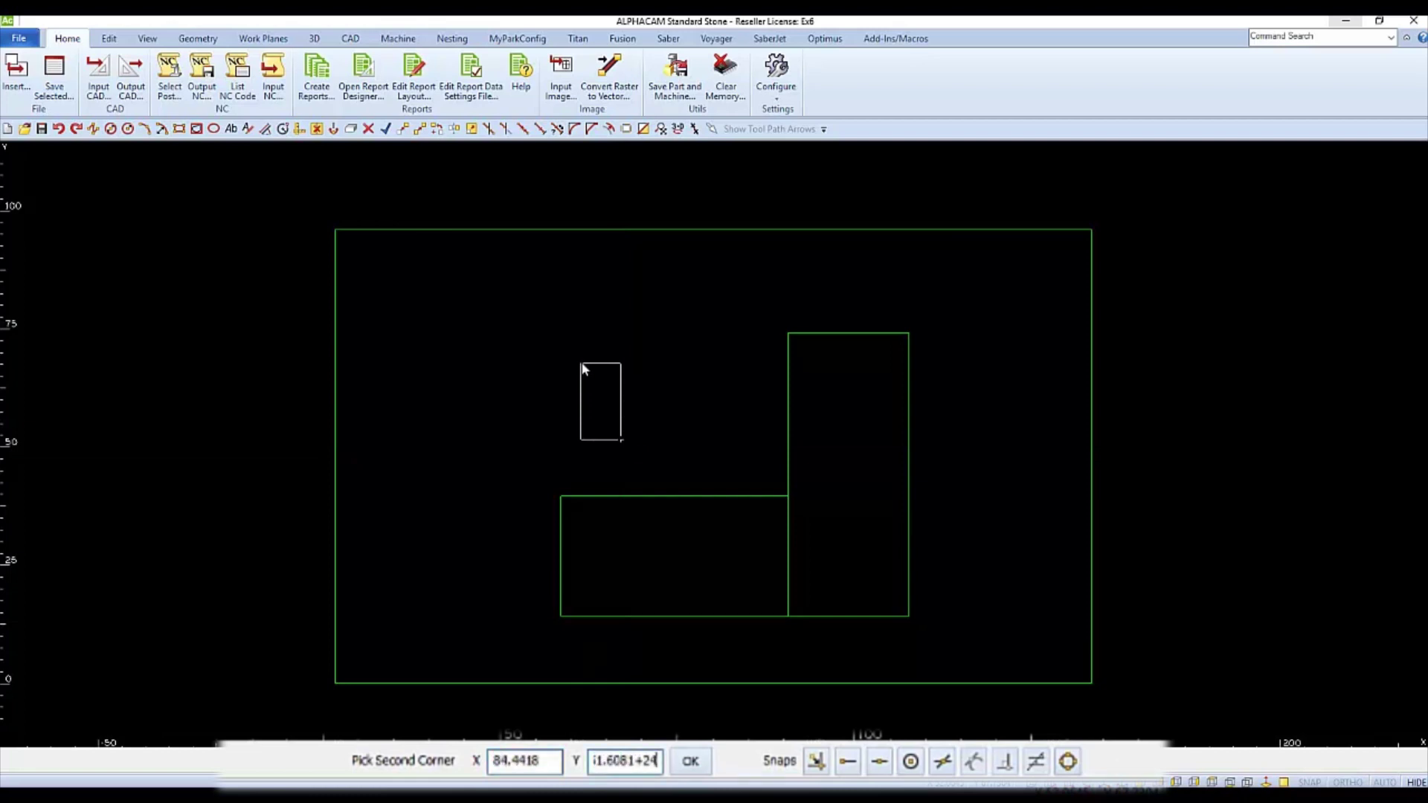
key("Return")
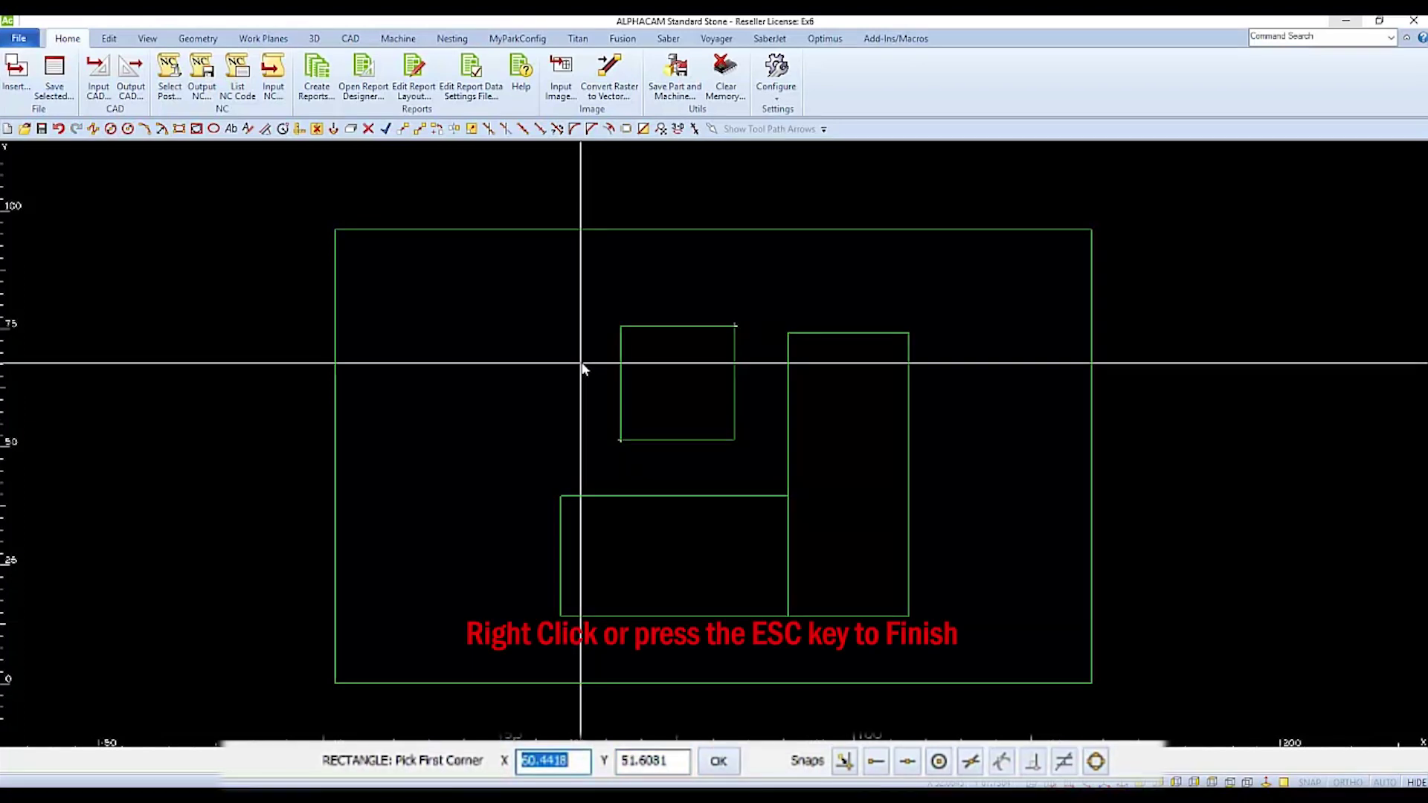
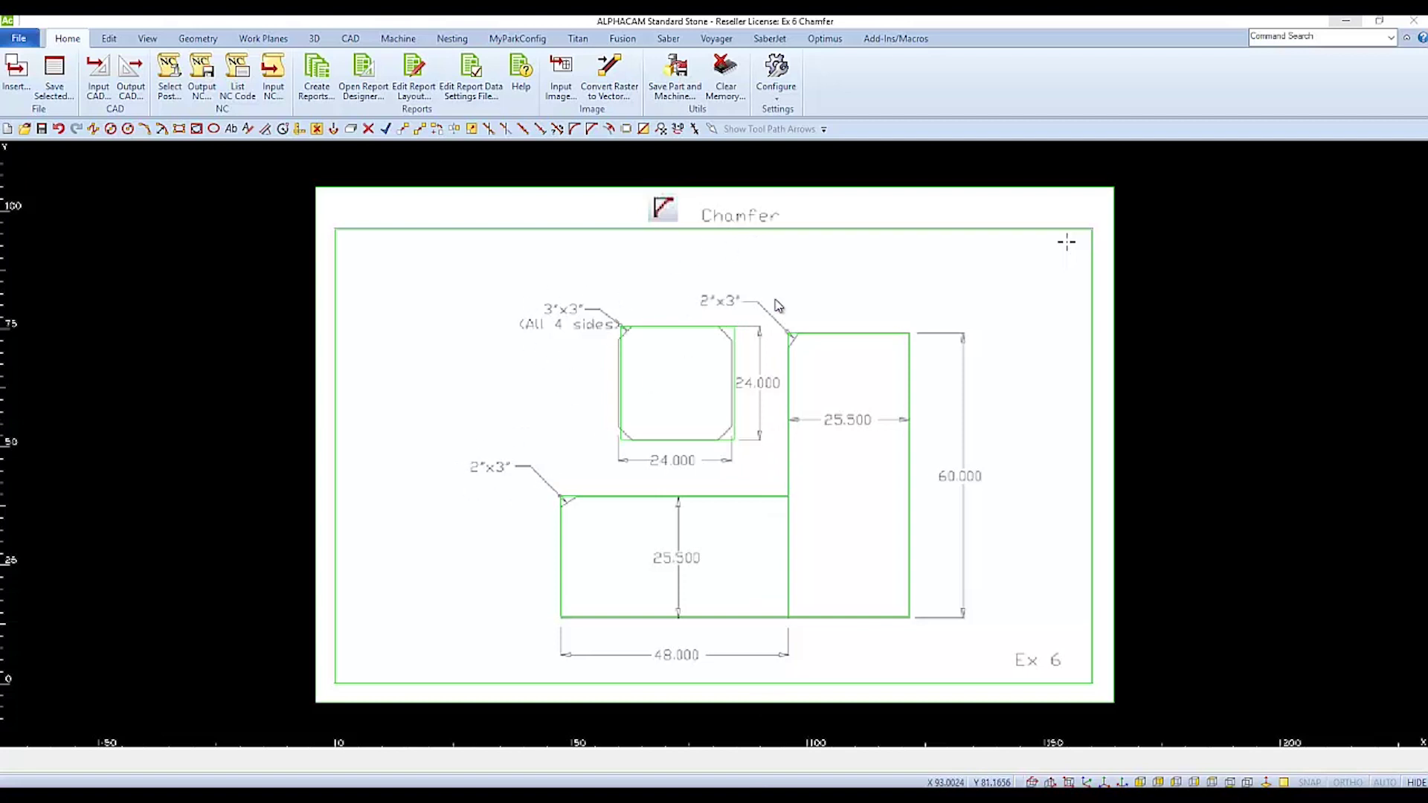
Chamfer the upper-left corner of the 48 by 25.5 rectangle individually, with first distance 2 along its top edge and second distance 3 along its left edge.
scroll(779, 305, "up", 2)
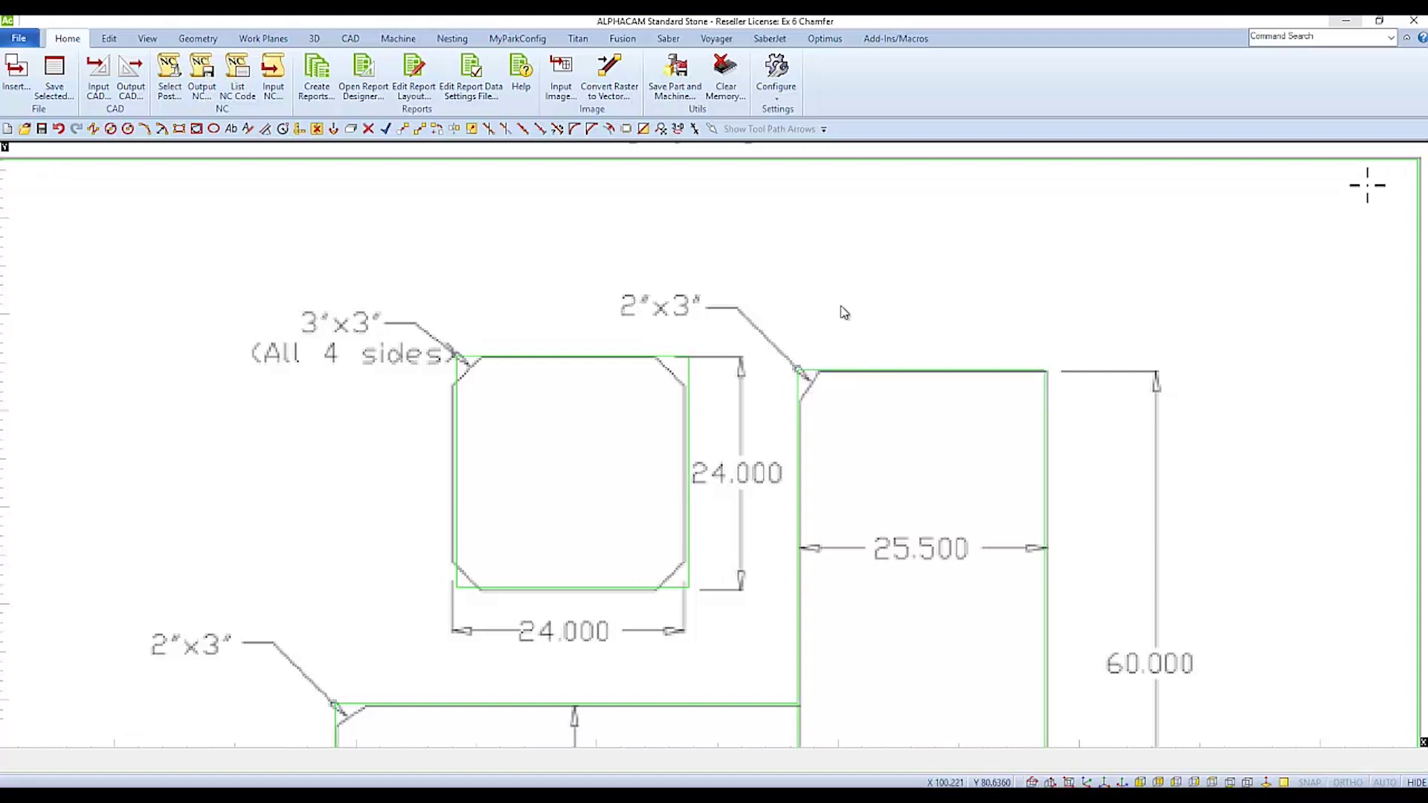
scroll(842, 300, "down", 5)
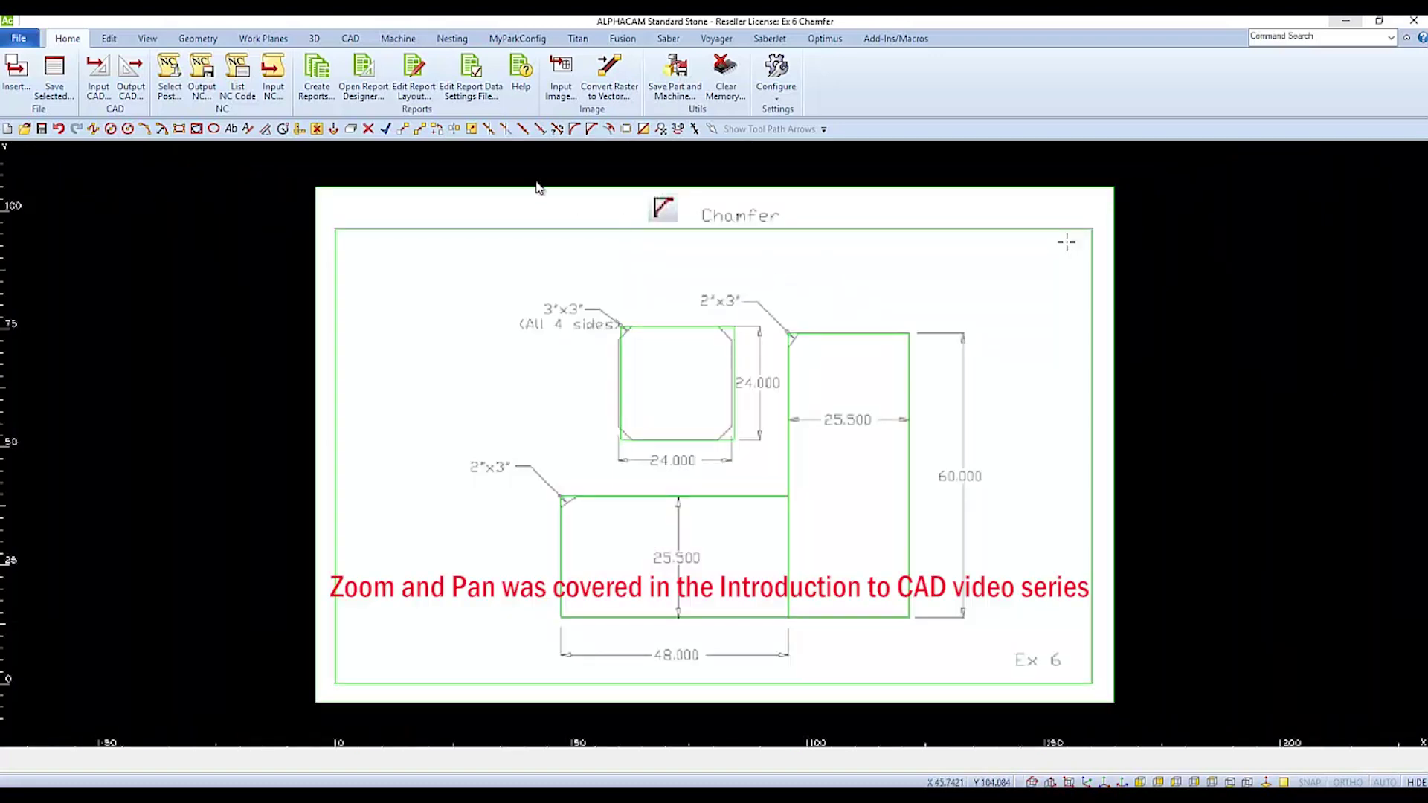
left_click(109, 39)
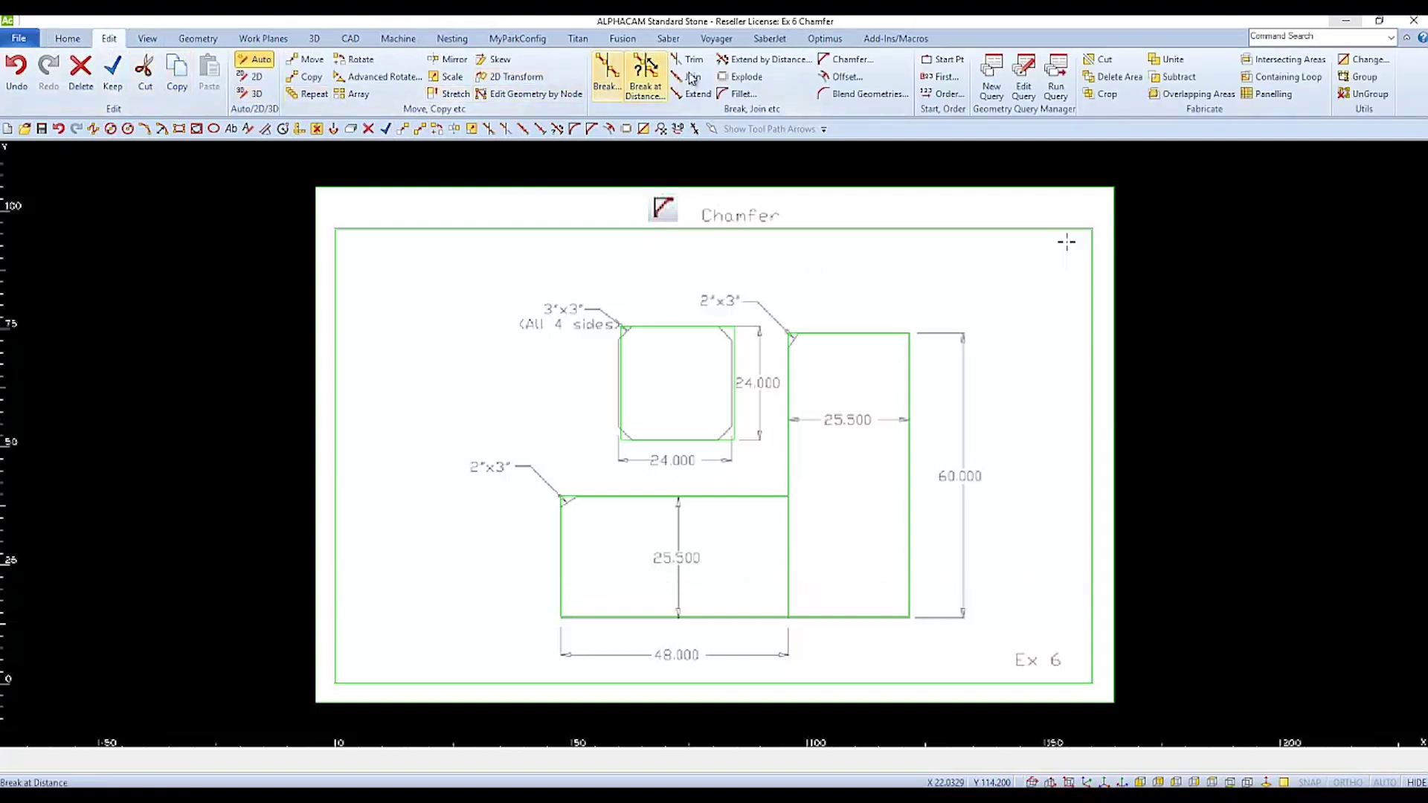
left_click(825, 63)
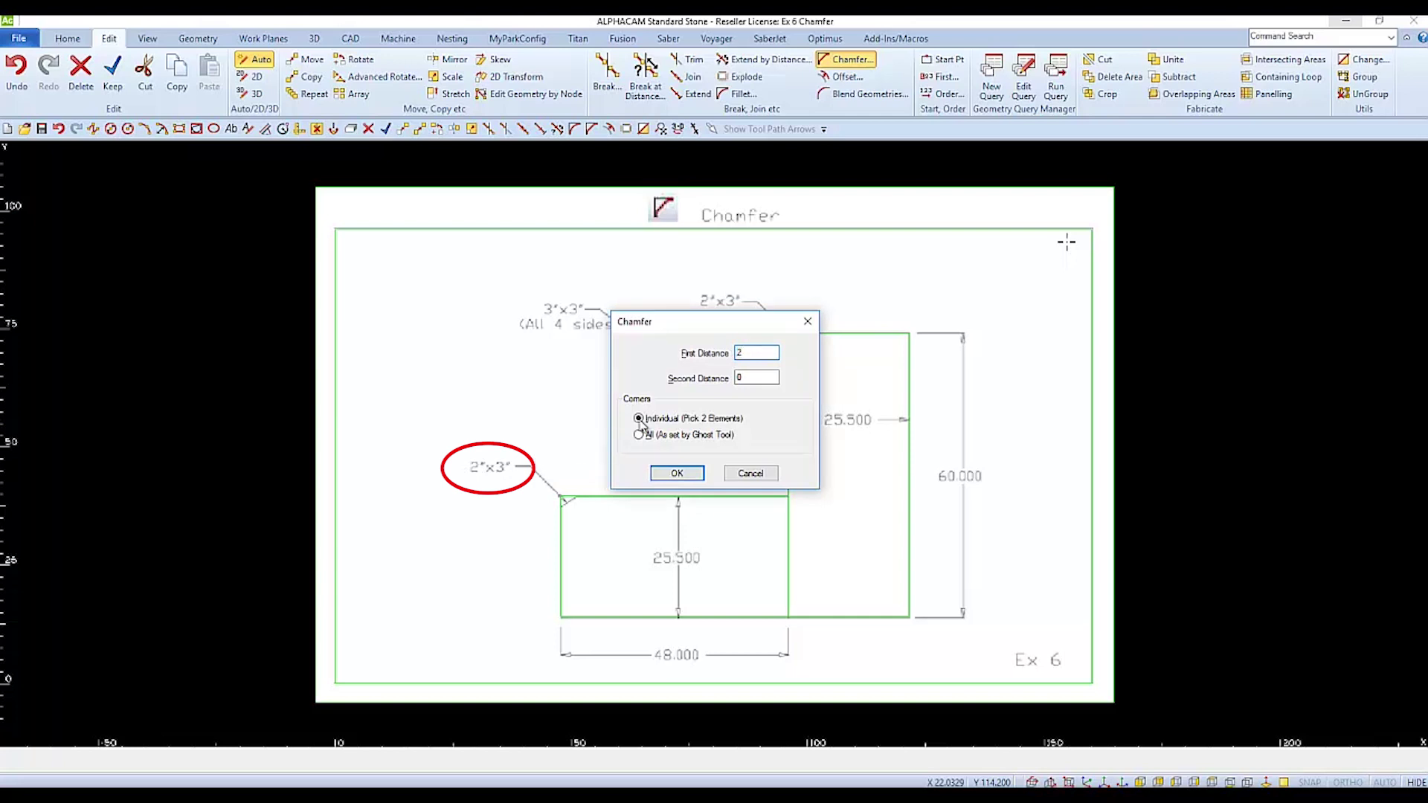
double_click(749, 377)
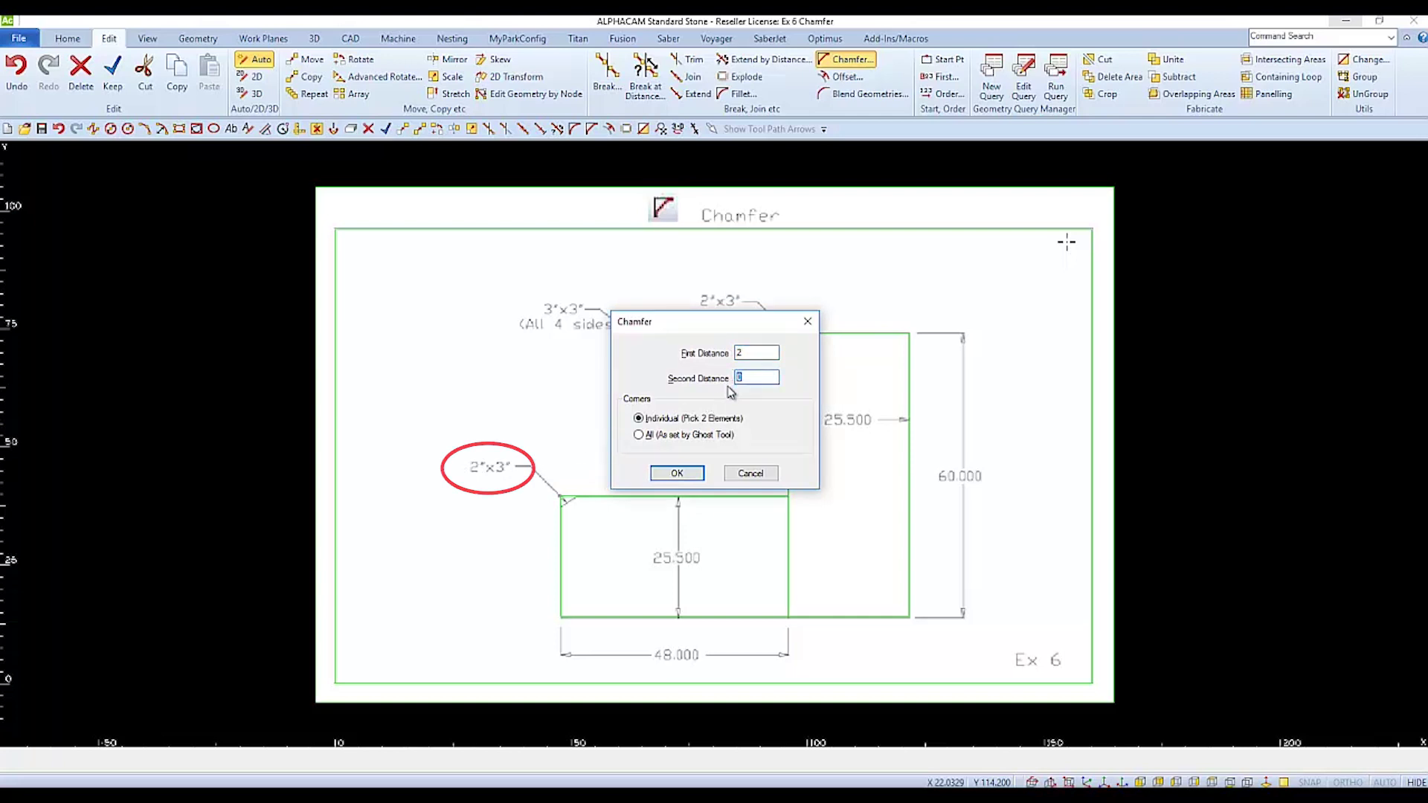
type("3")
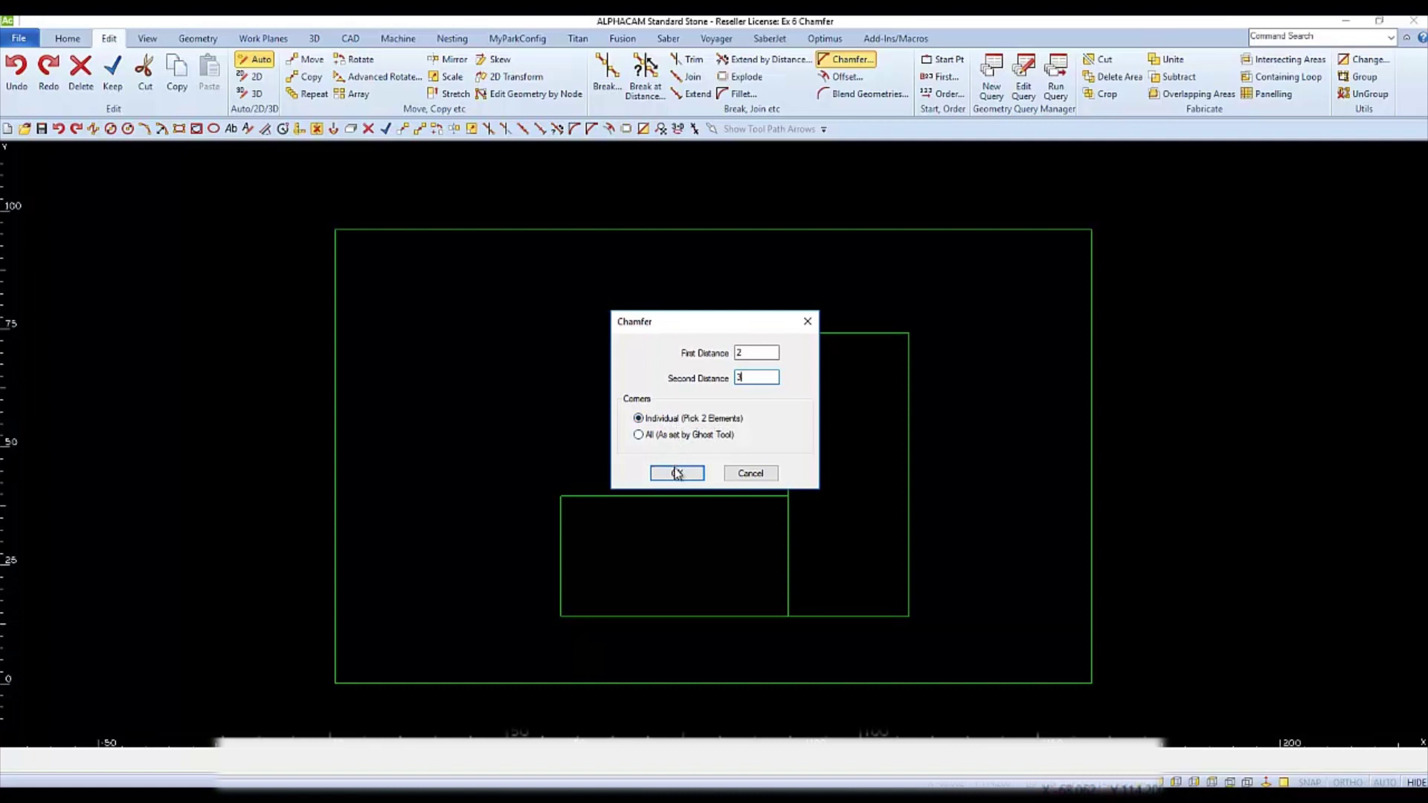
left_click(677, 475)
left_click(594, 496)
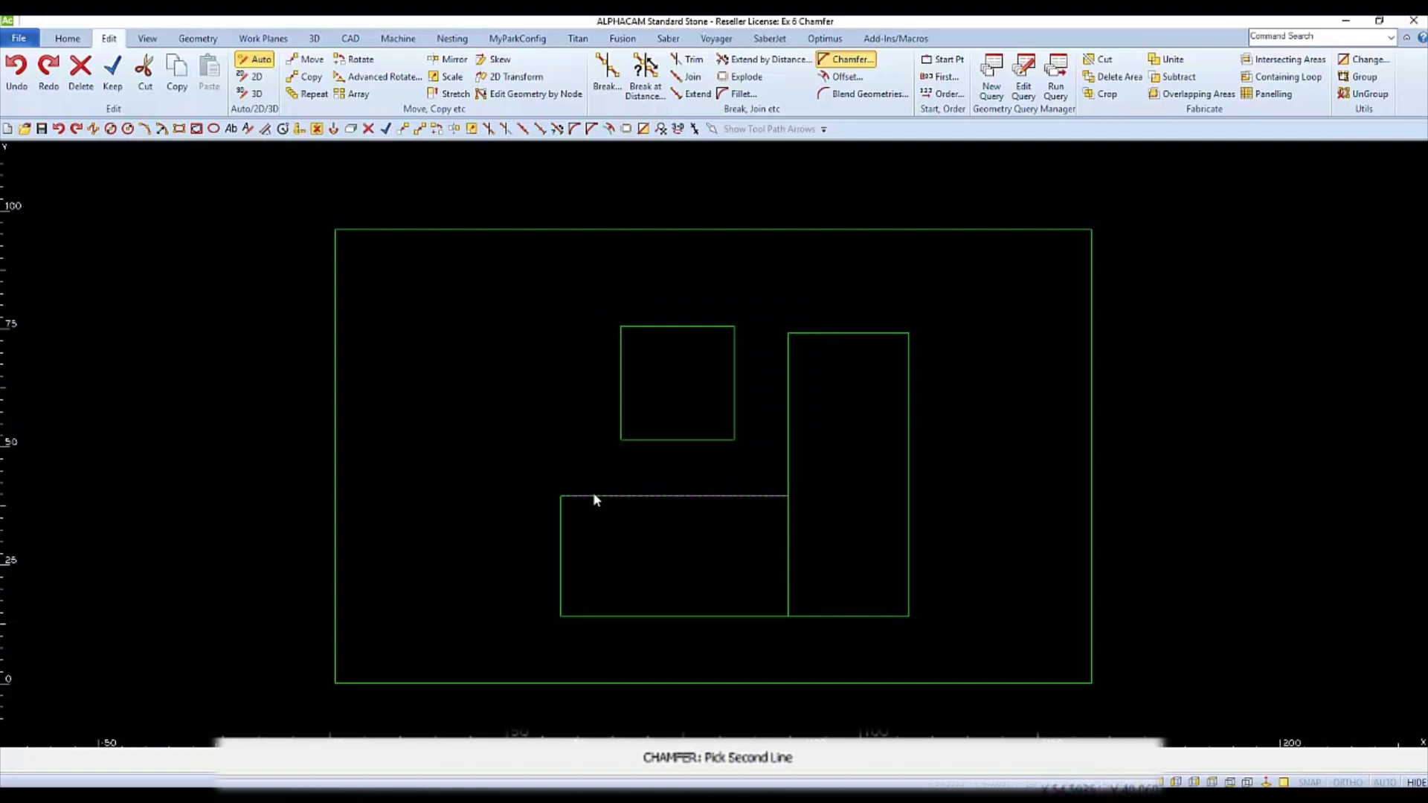
left_click(562, 537)
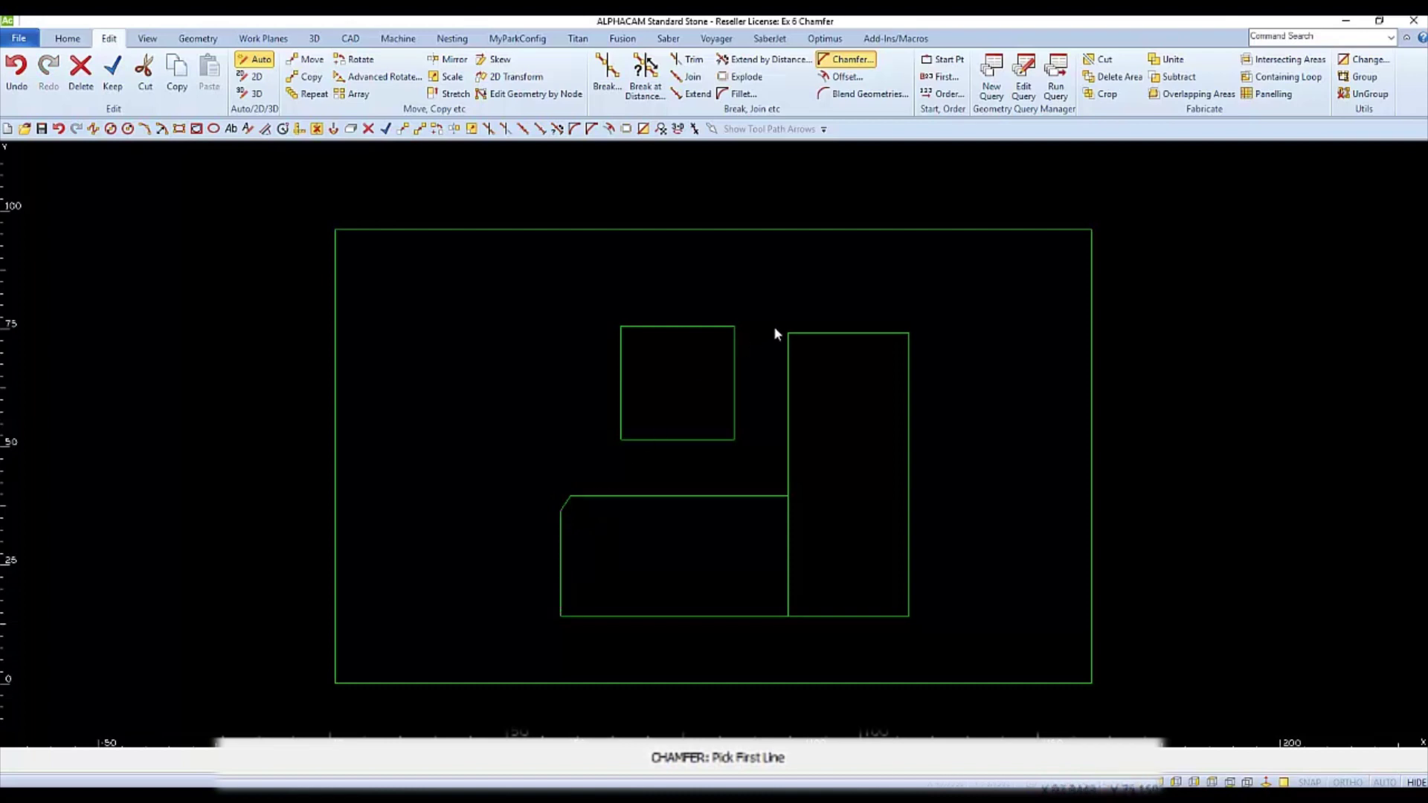
Chamfer the upper-left corner of the 25.5 by 60 rectangle, 2 along its top edge and 3 along its left edge.
left_click(801, 336)
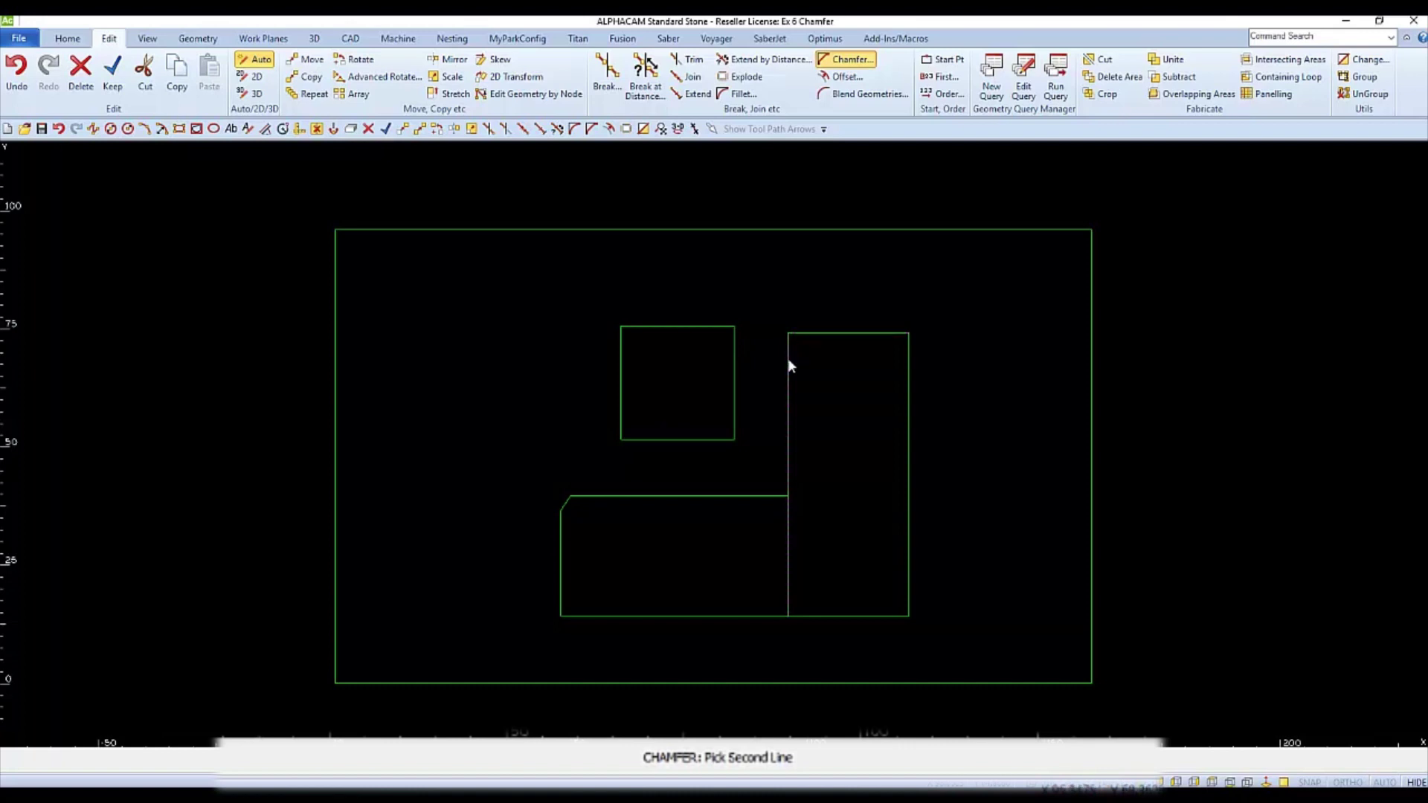
left_click(790, 365)
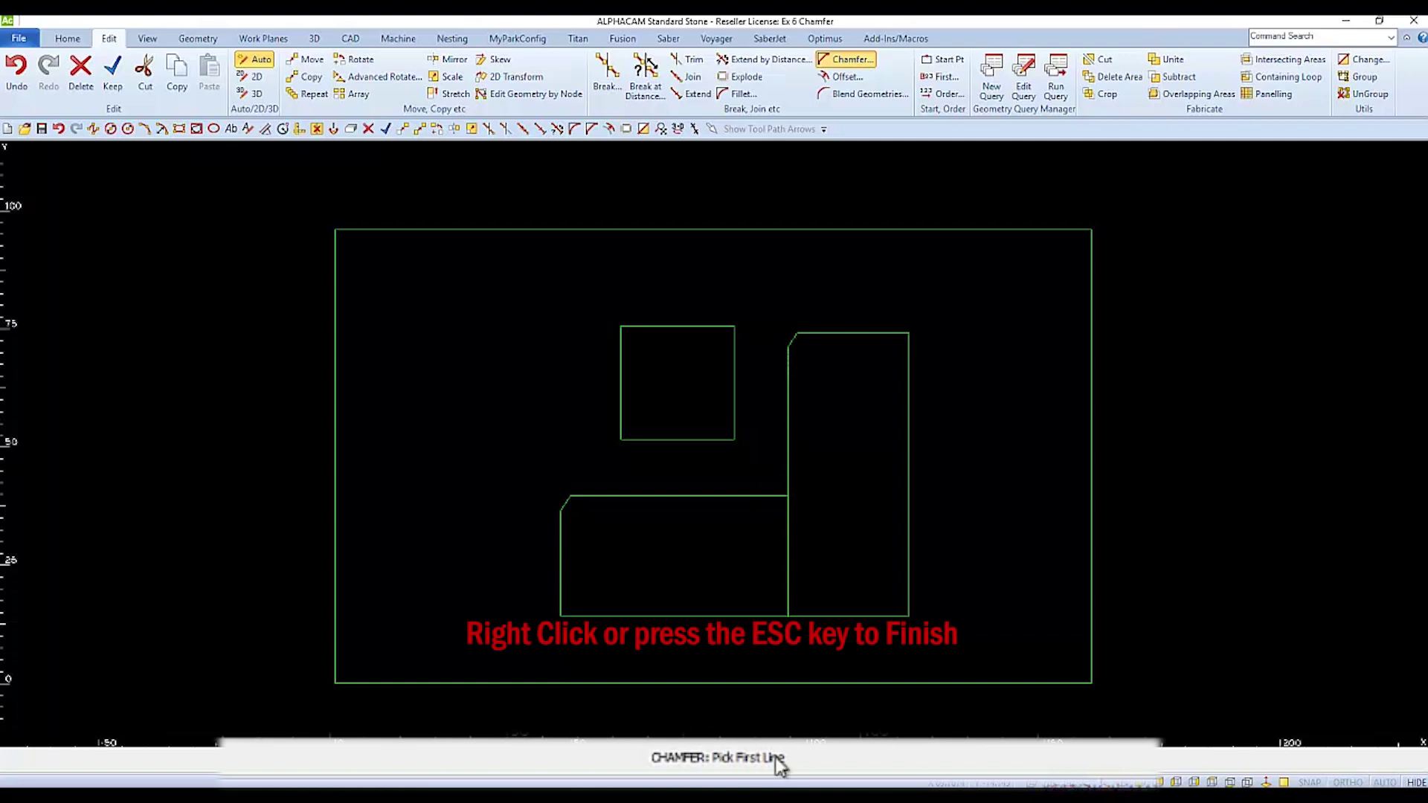
right_click(713, 555)
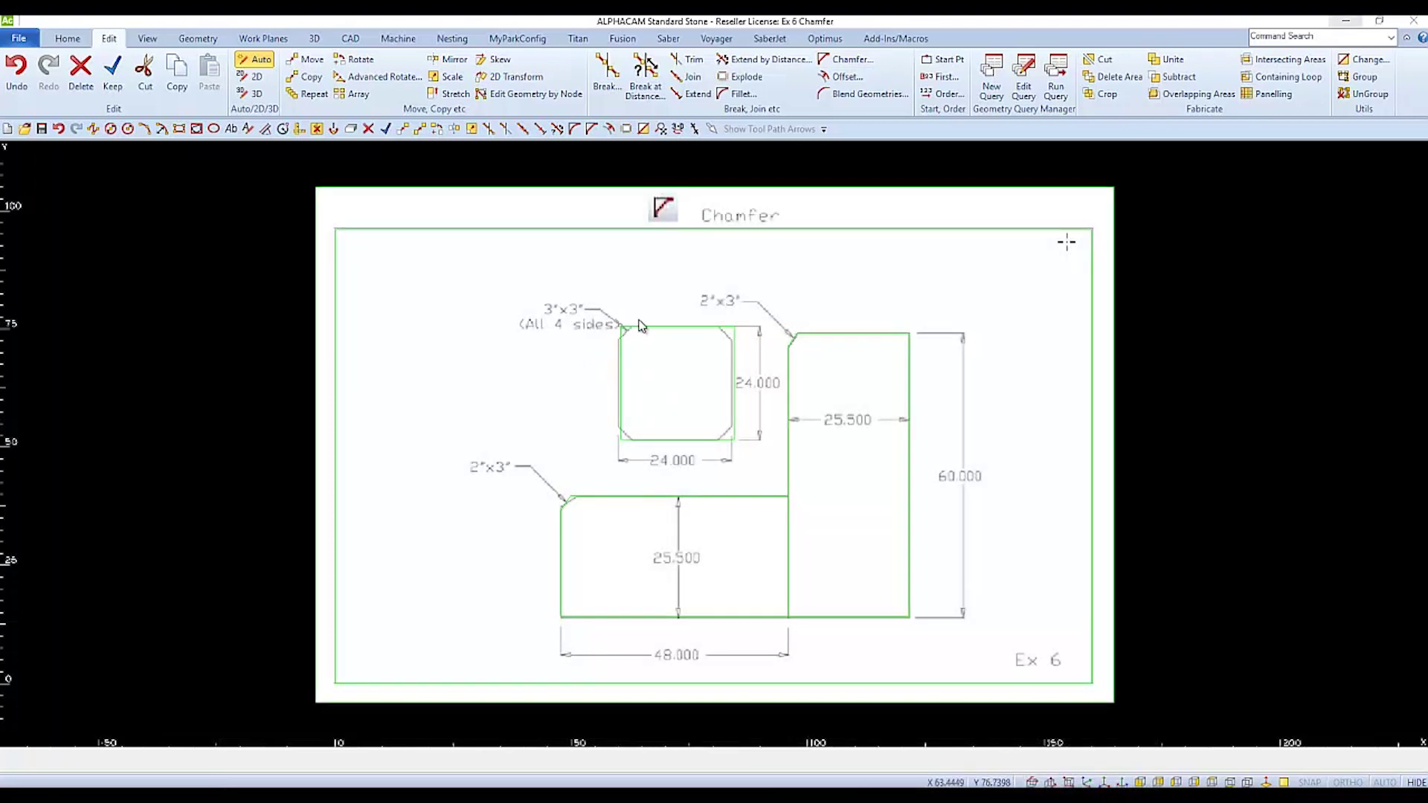
Chamfer all four corners of the 24 by 24 square at once, with first and second distances of 3.
left_click(848, 61)
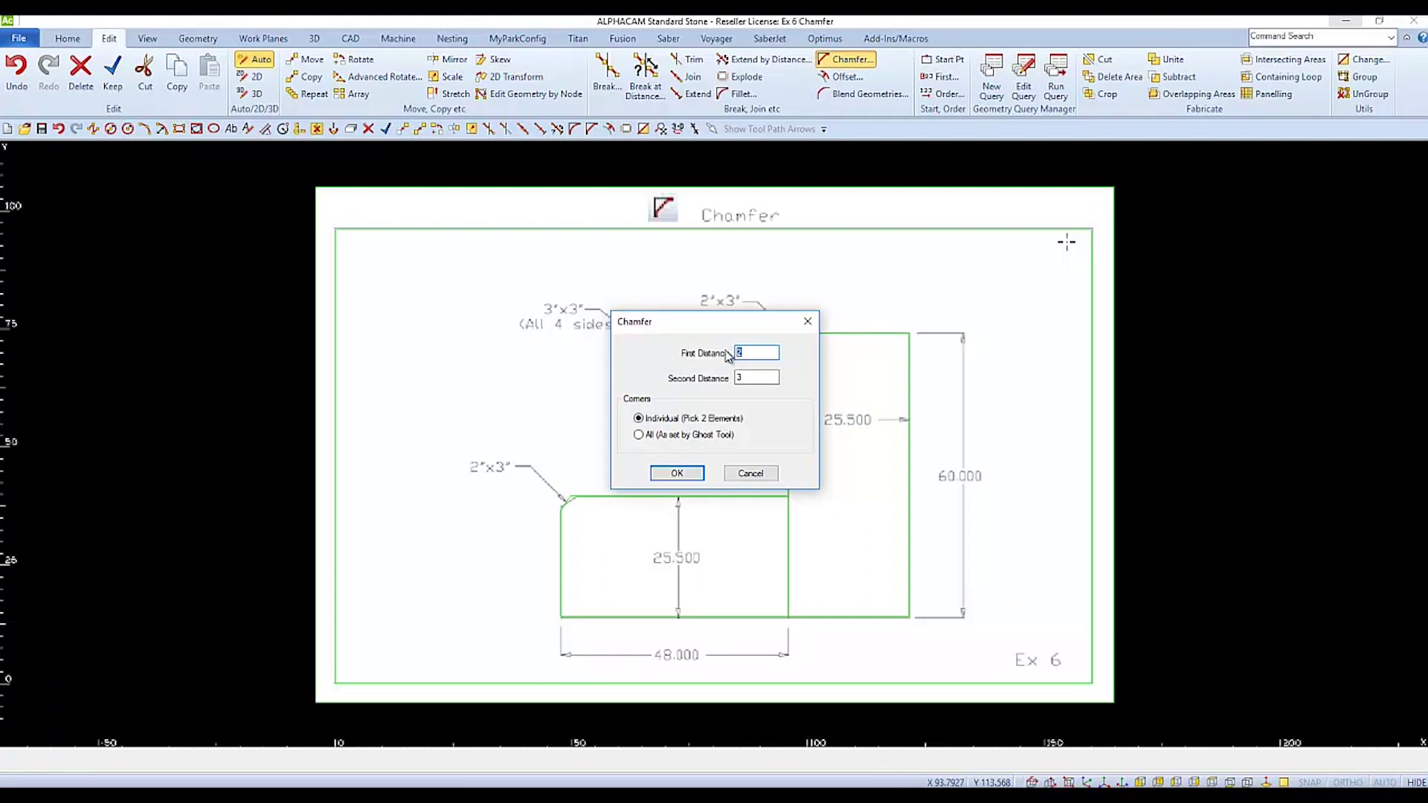
type("3")
left_click(677, 474)
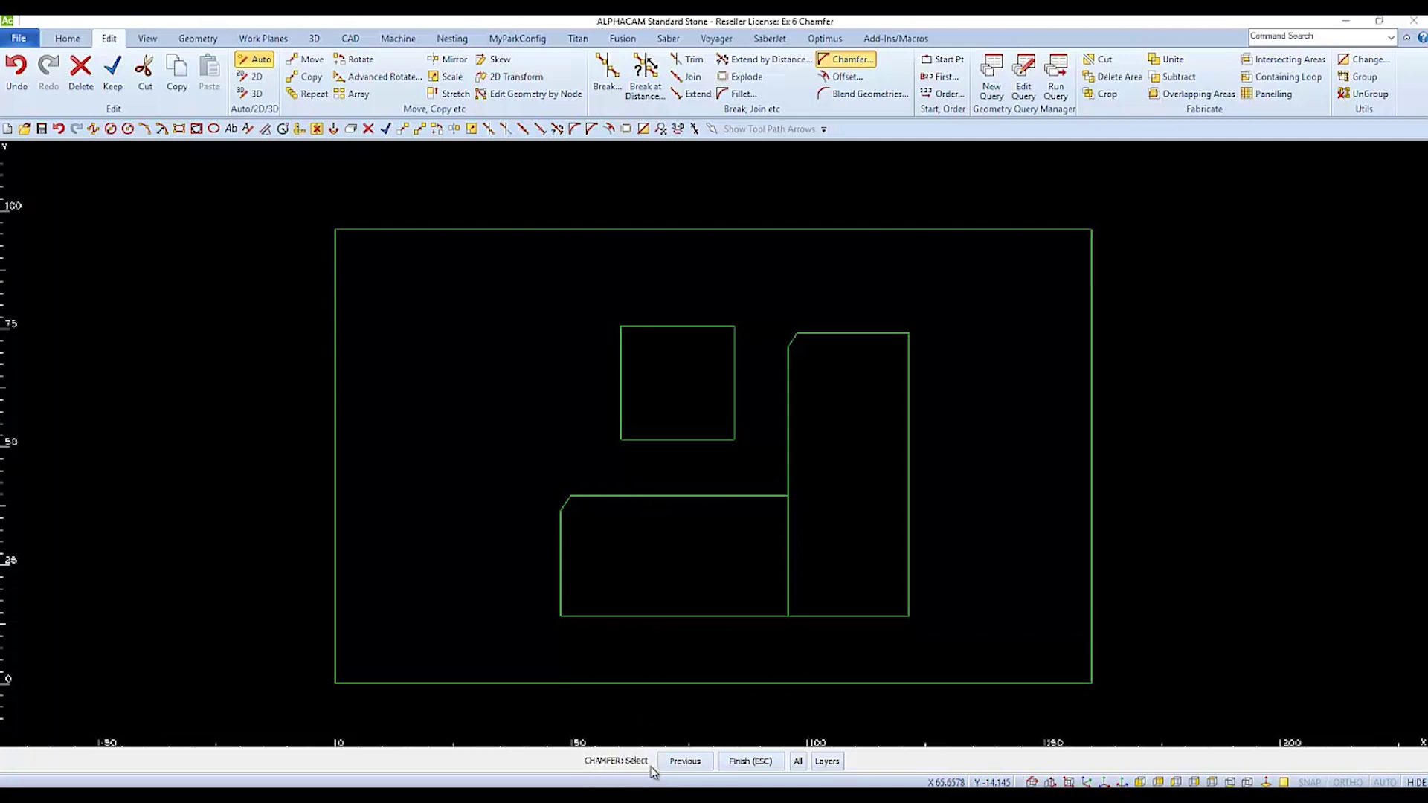
left_click(669, 440)
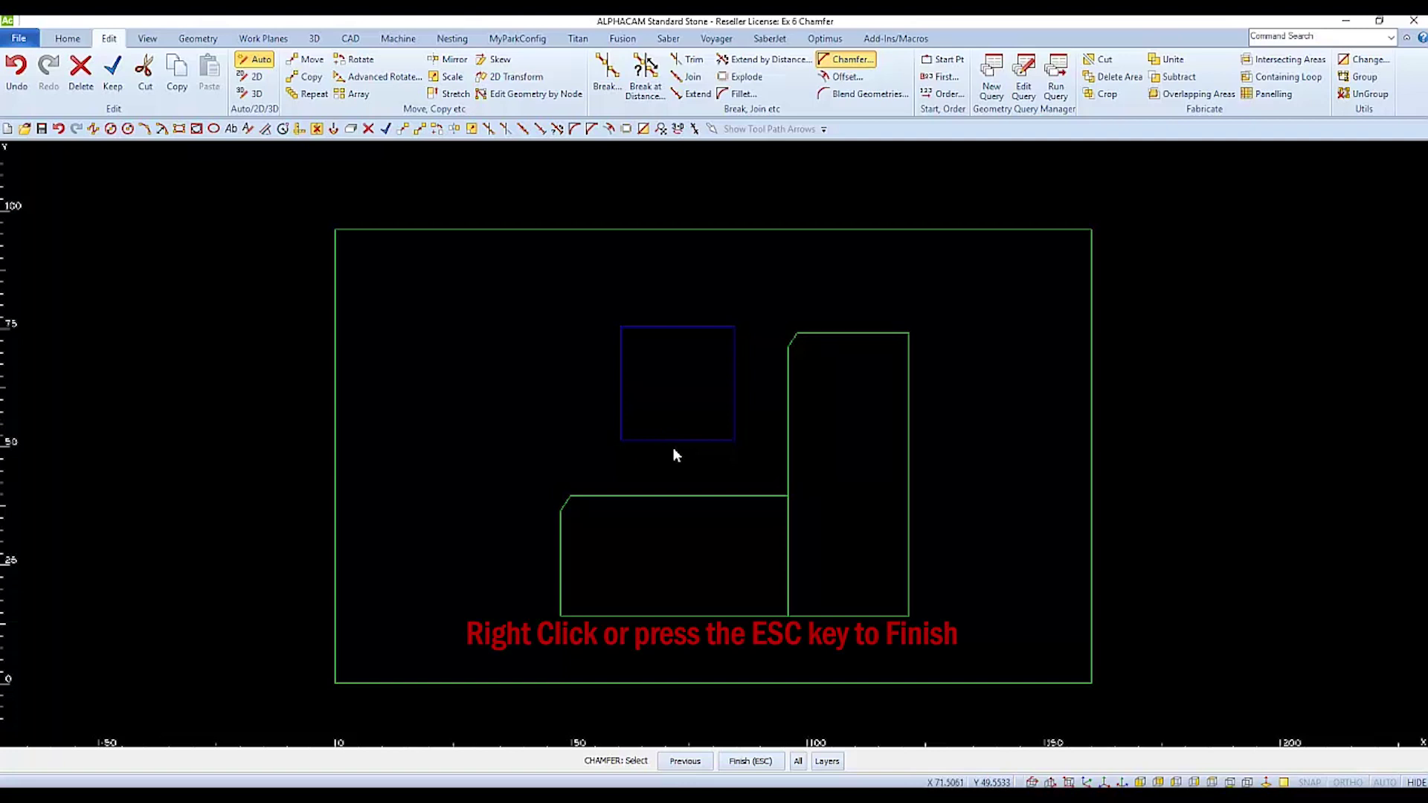
right_click(674, 449)
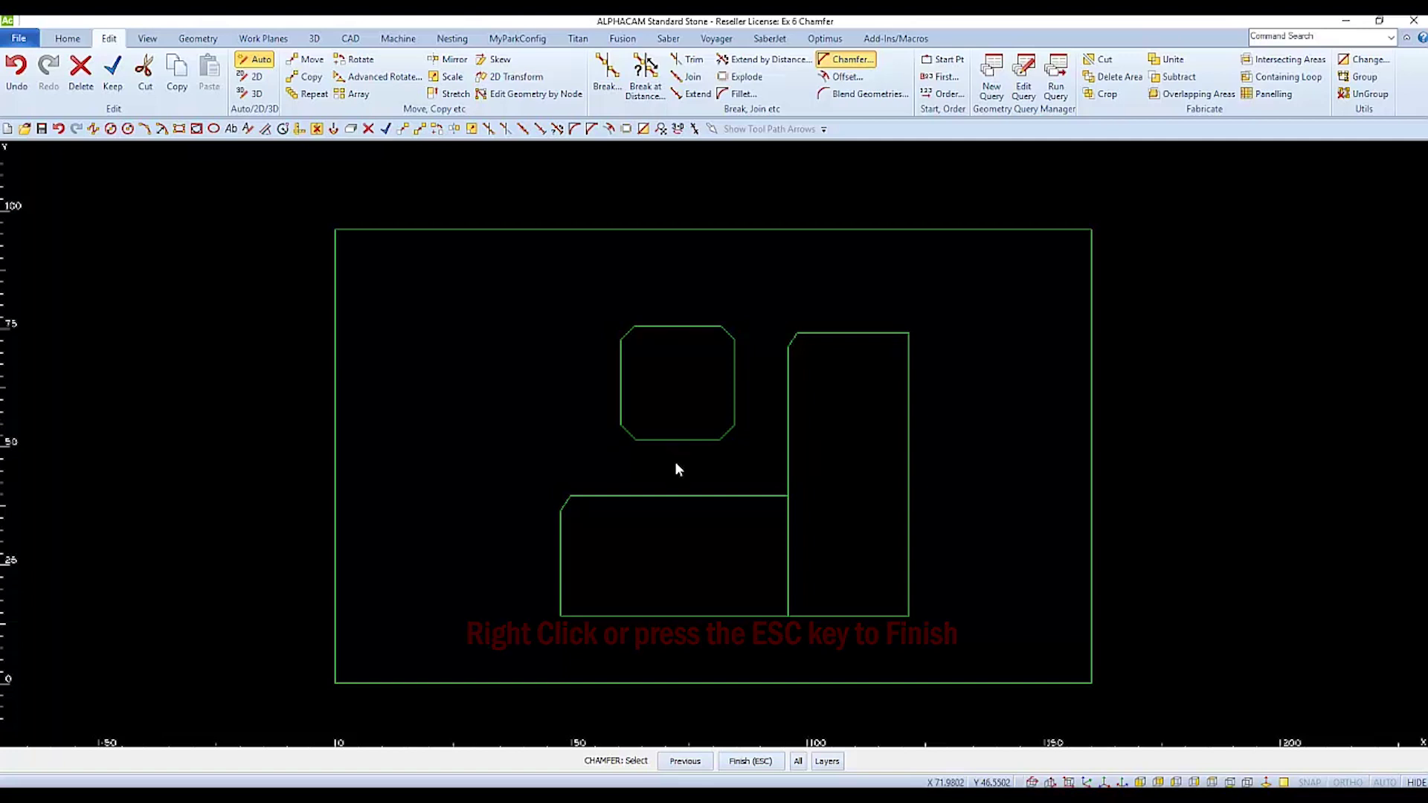
right_click(675, 462)
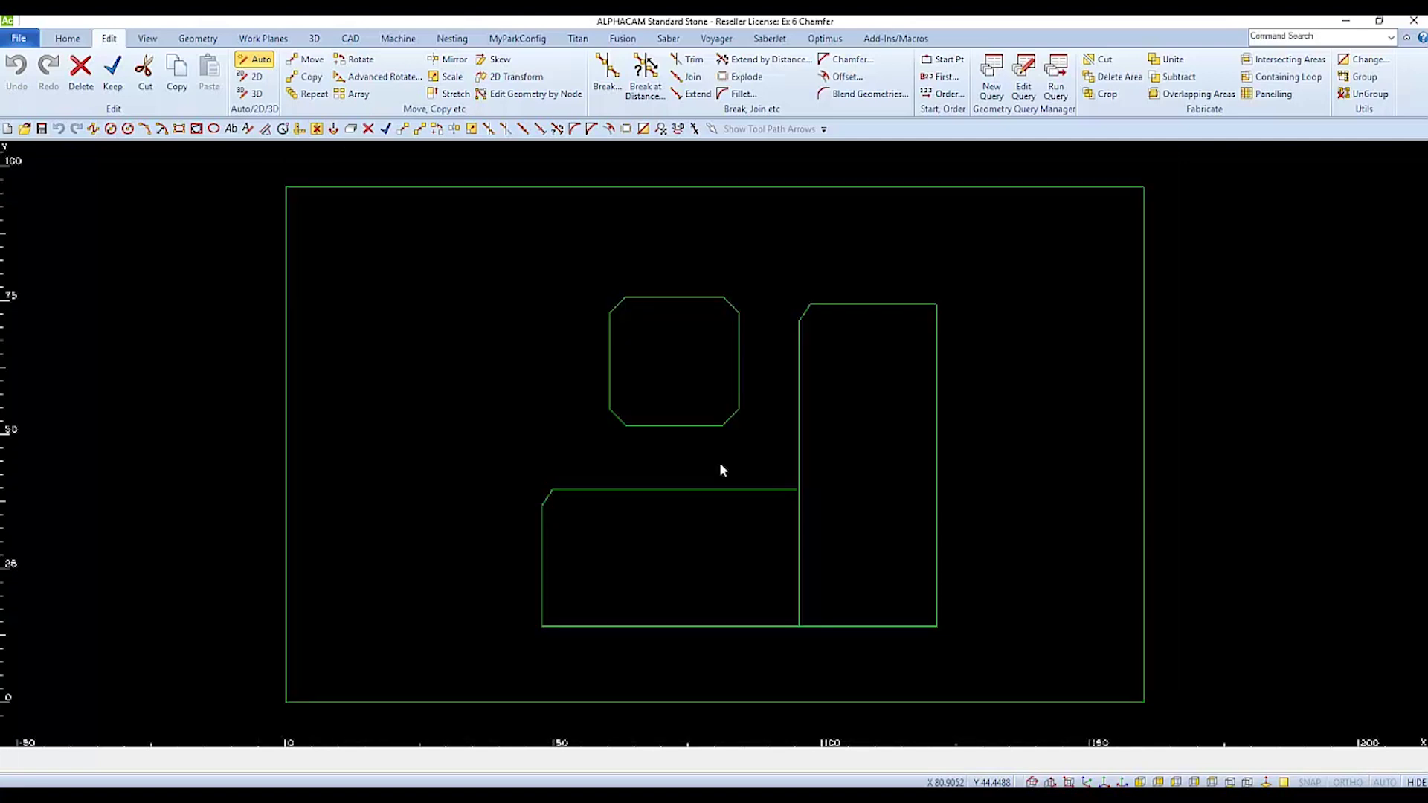
Rotate the three inner parts together by 180 degrees about a base point near the outer rectangle's centre, with a copy count of 1.
left_click(714, 448)
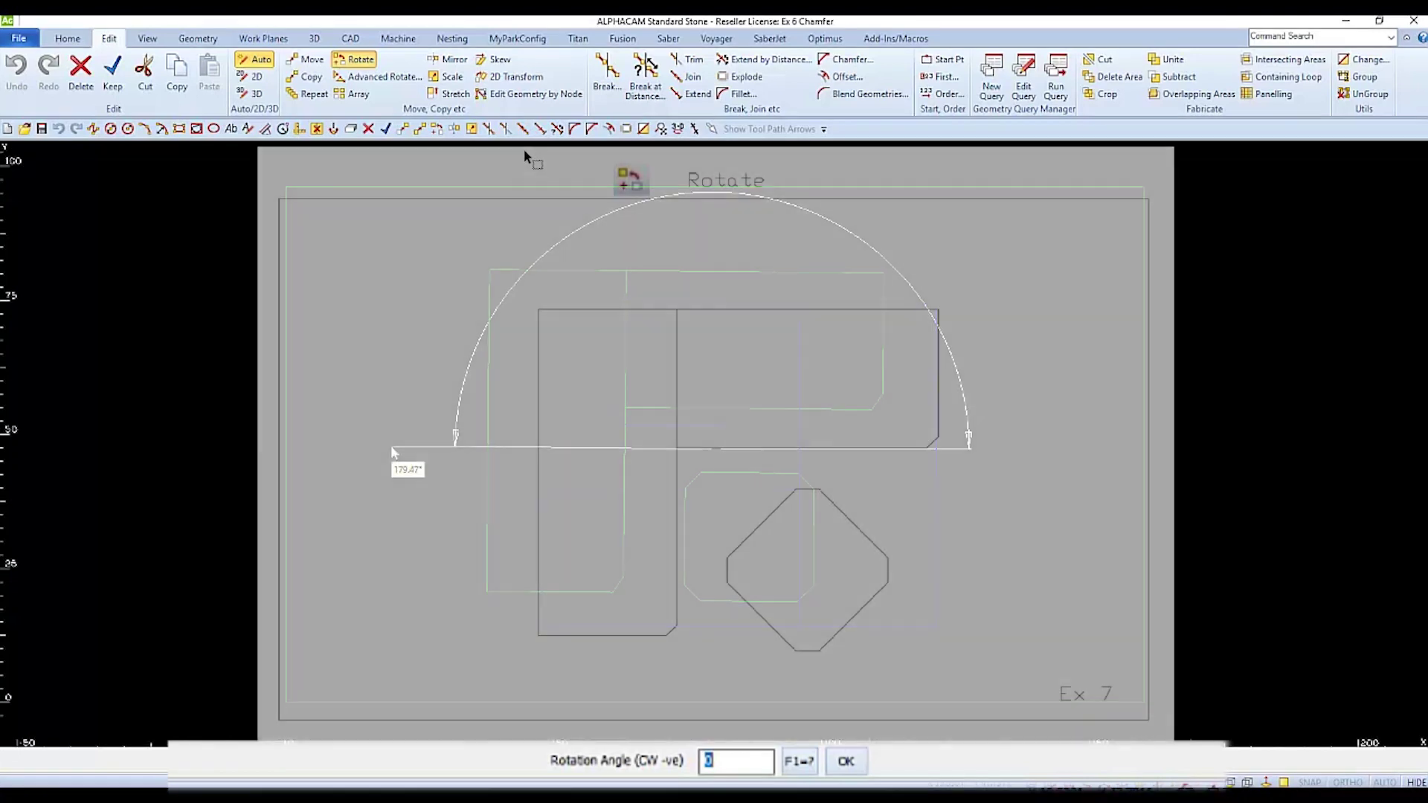
key("Escape")
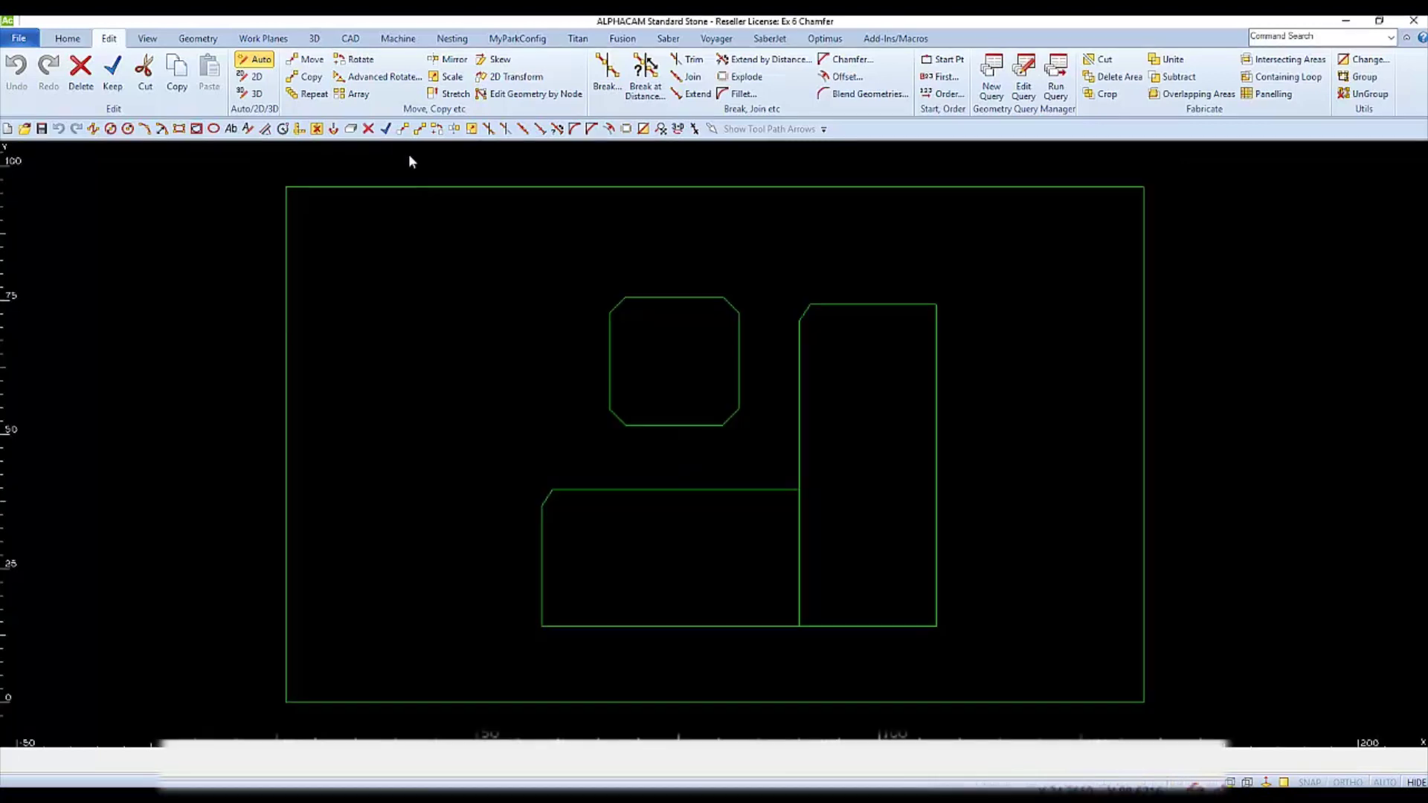
left_click(358, 67)
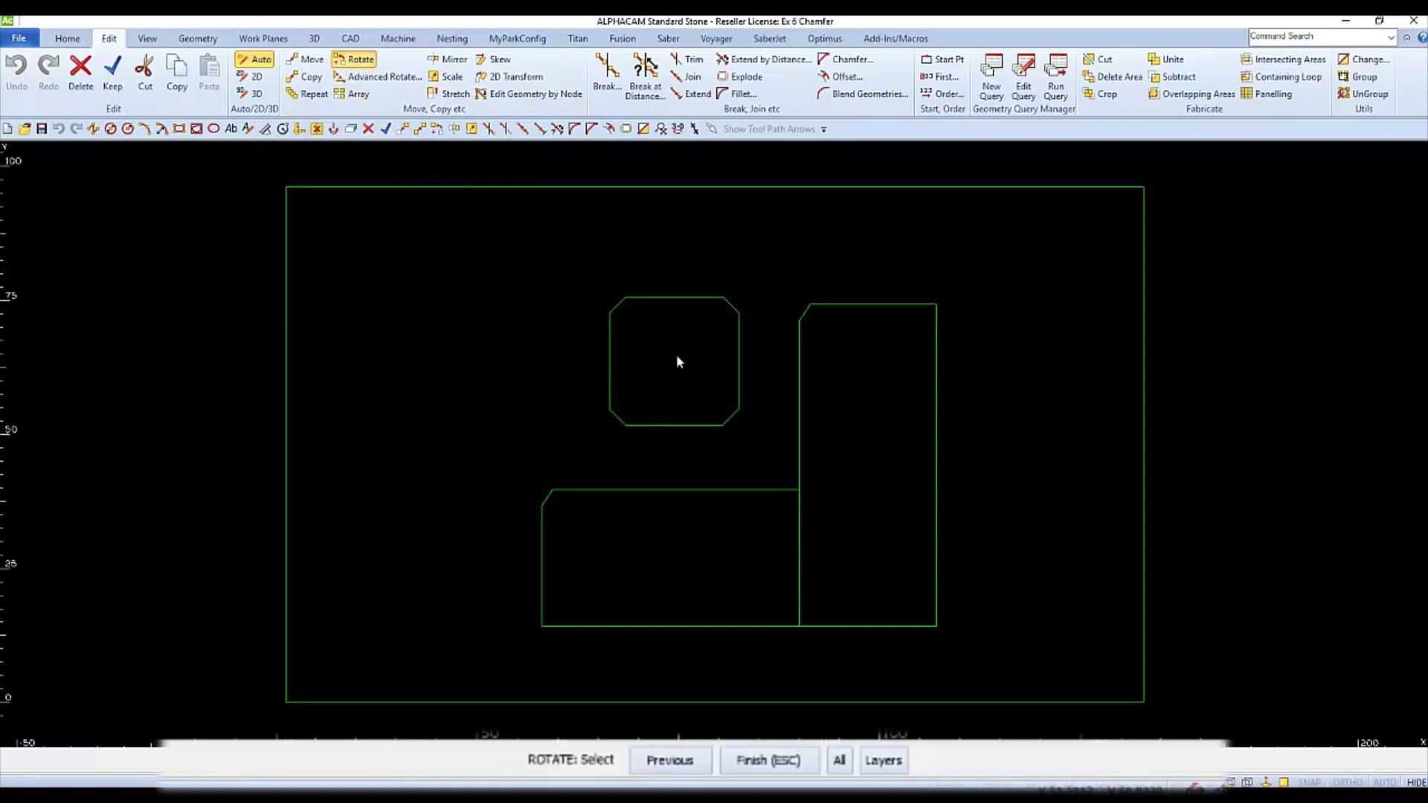
left_click_drag(1000, 280, 641, 567)
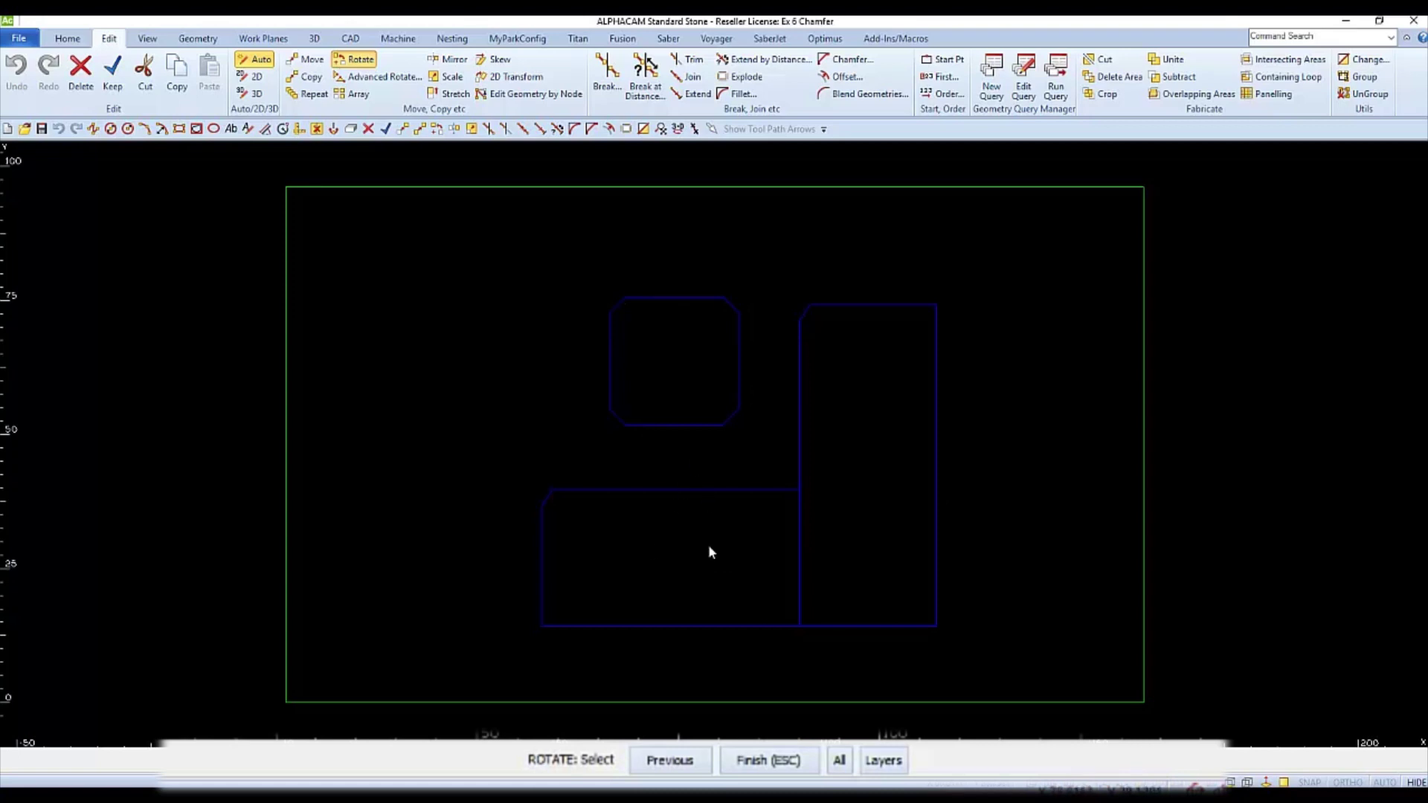
key("Escape")
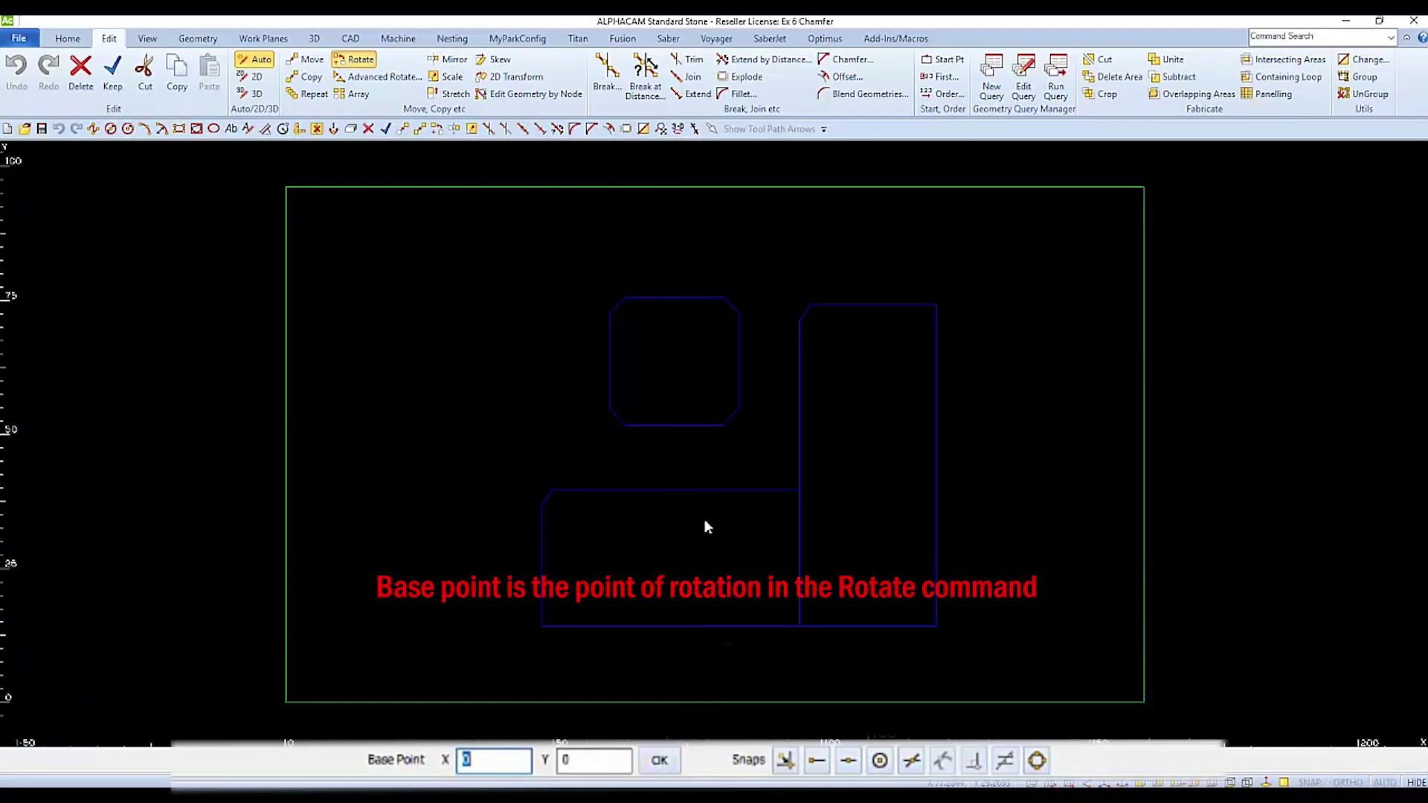
left_click(712, 448)
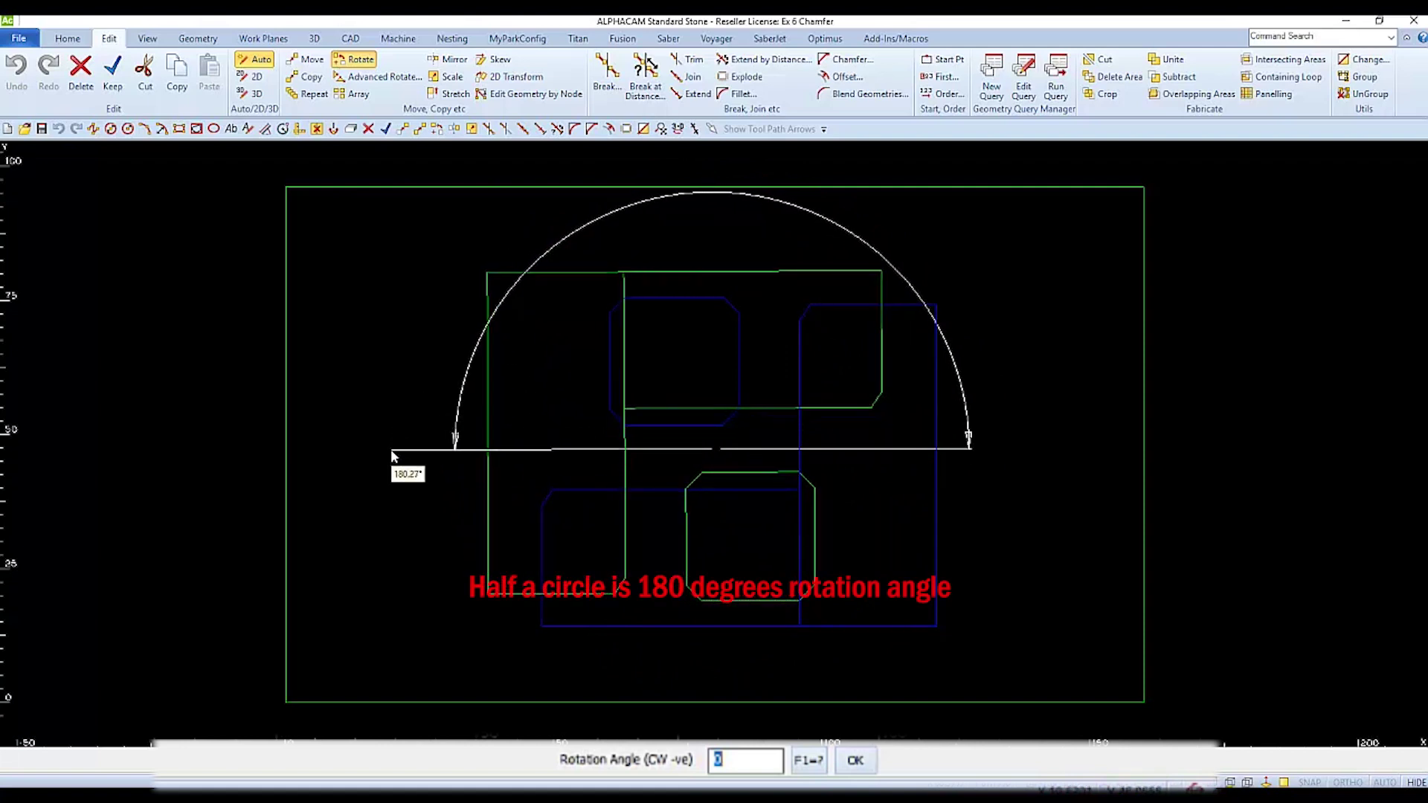
type("80")
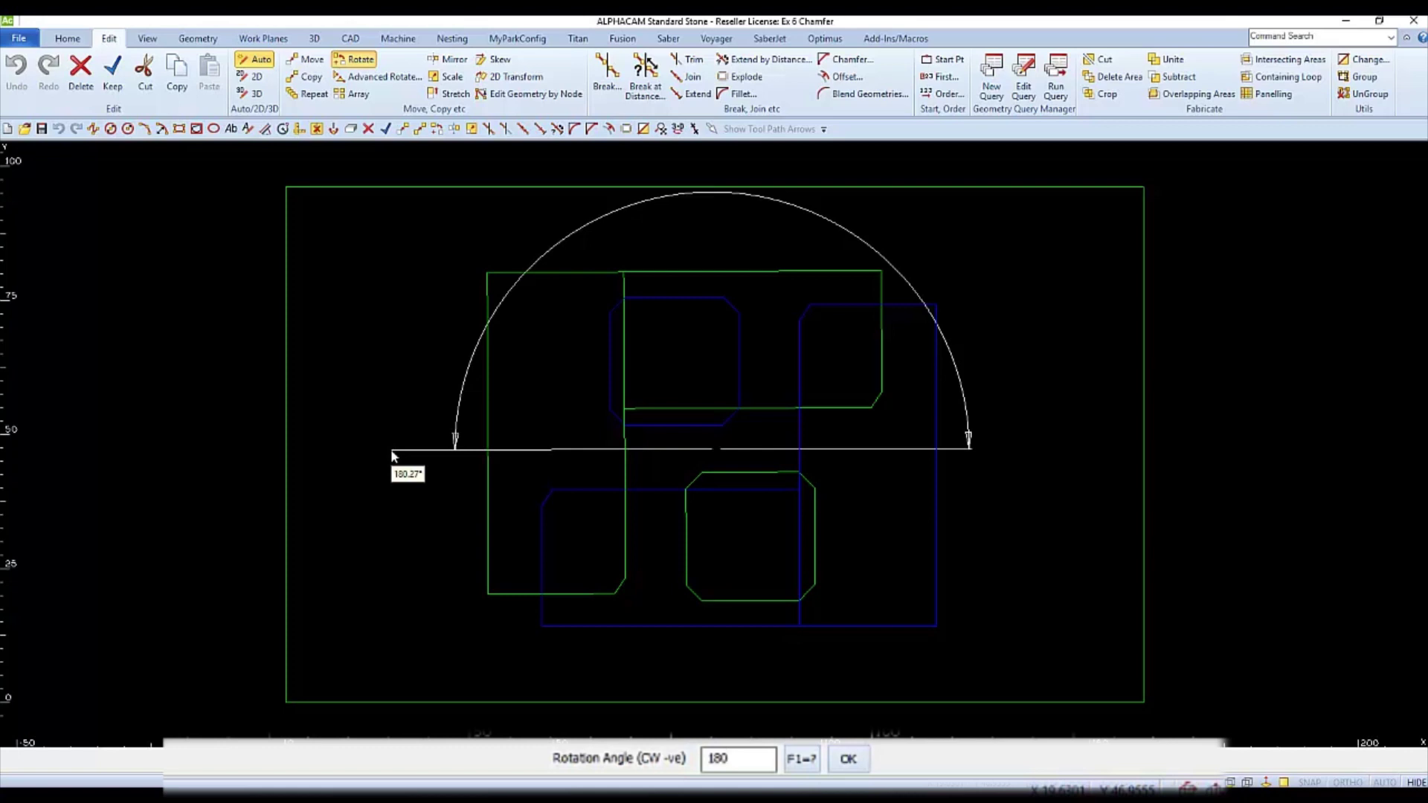
key("Return")
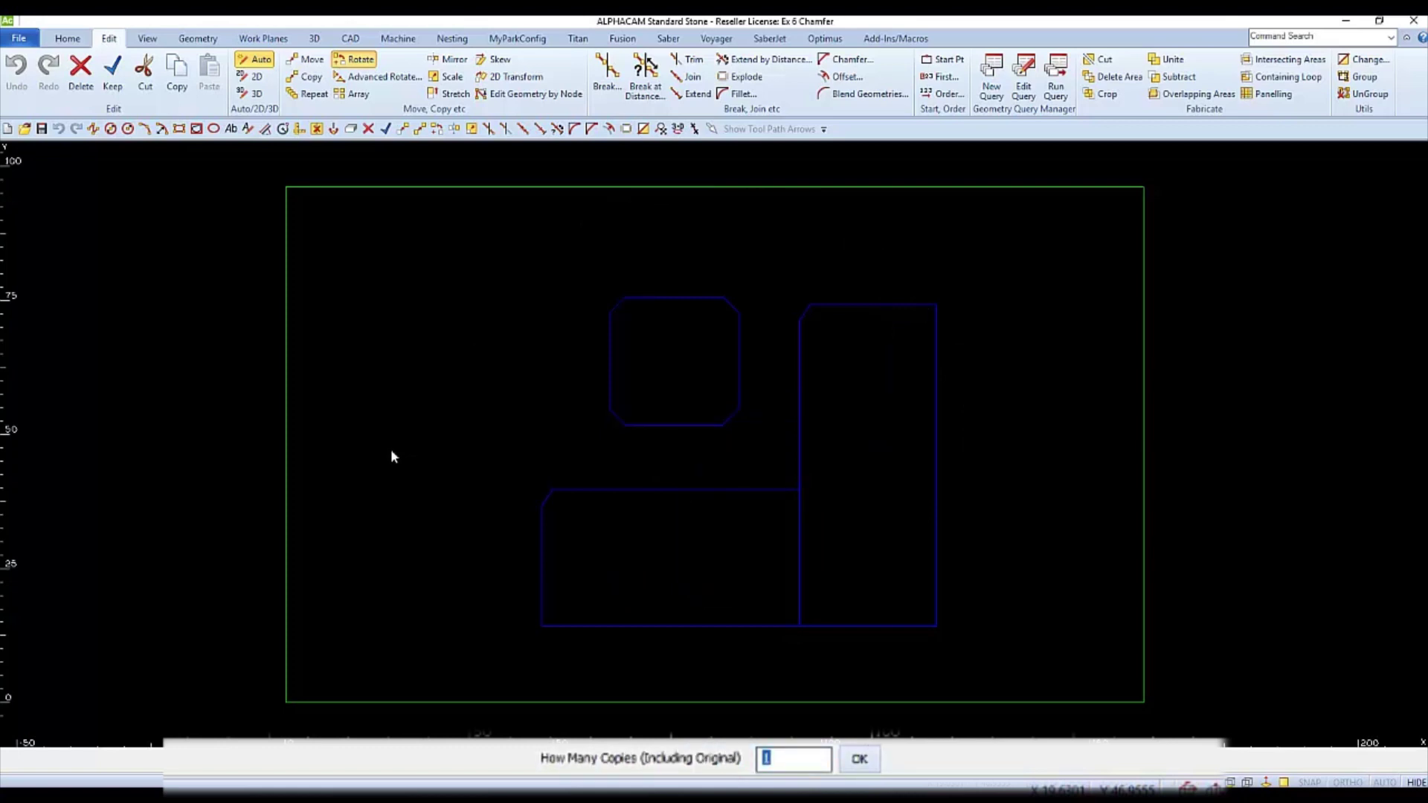
key("Return")
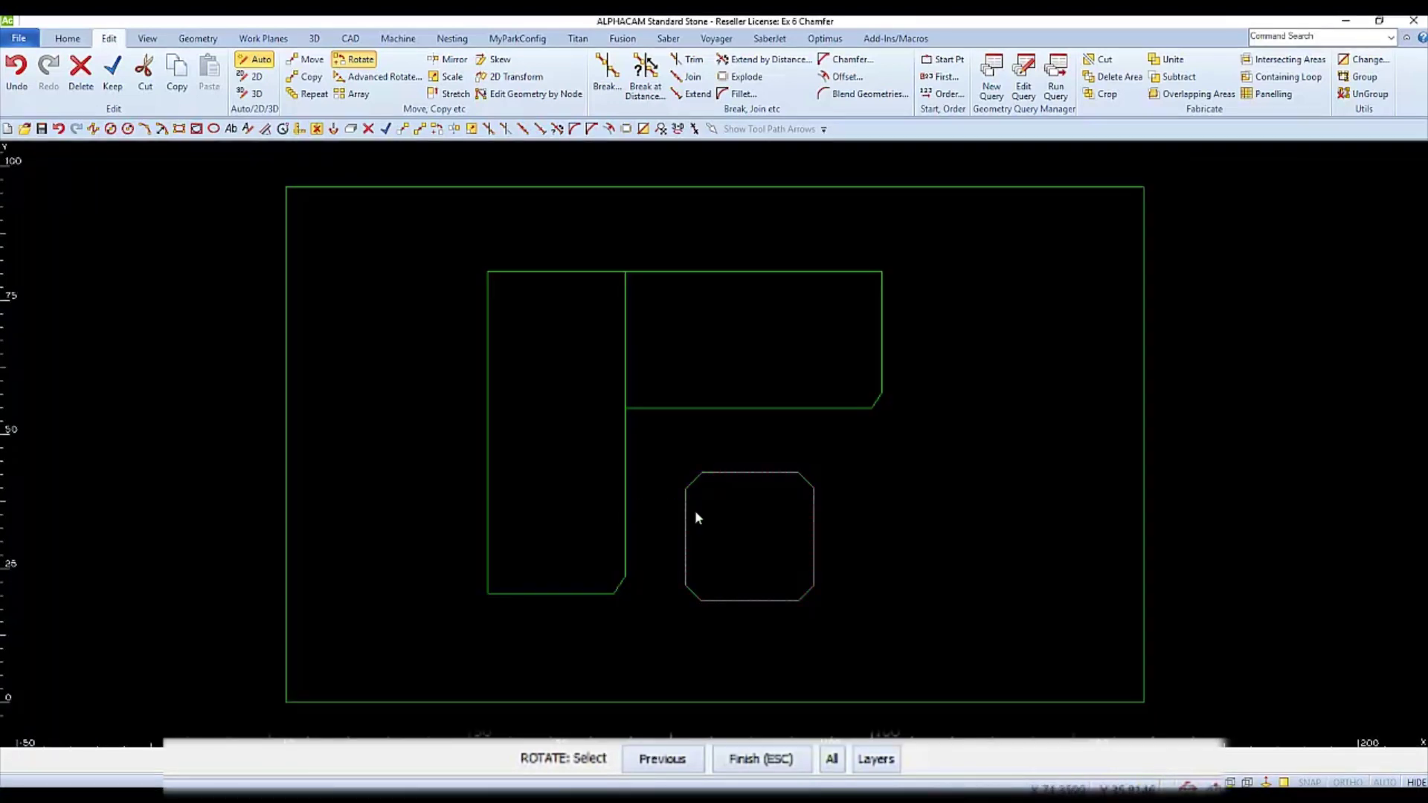
Rotate only the chamfered square by 45 degrees about its own centre, with a copy count of 1.
left_click(683, 528)
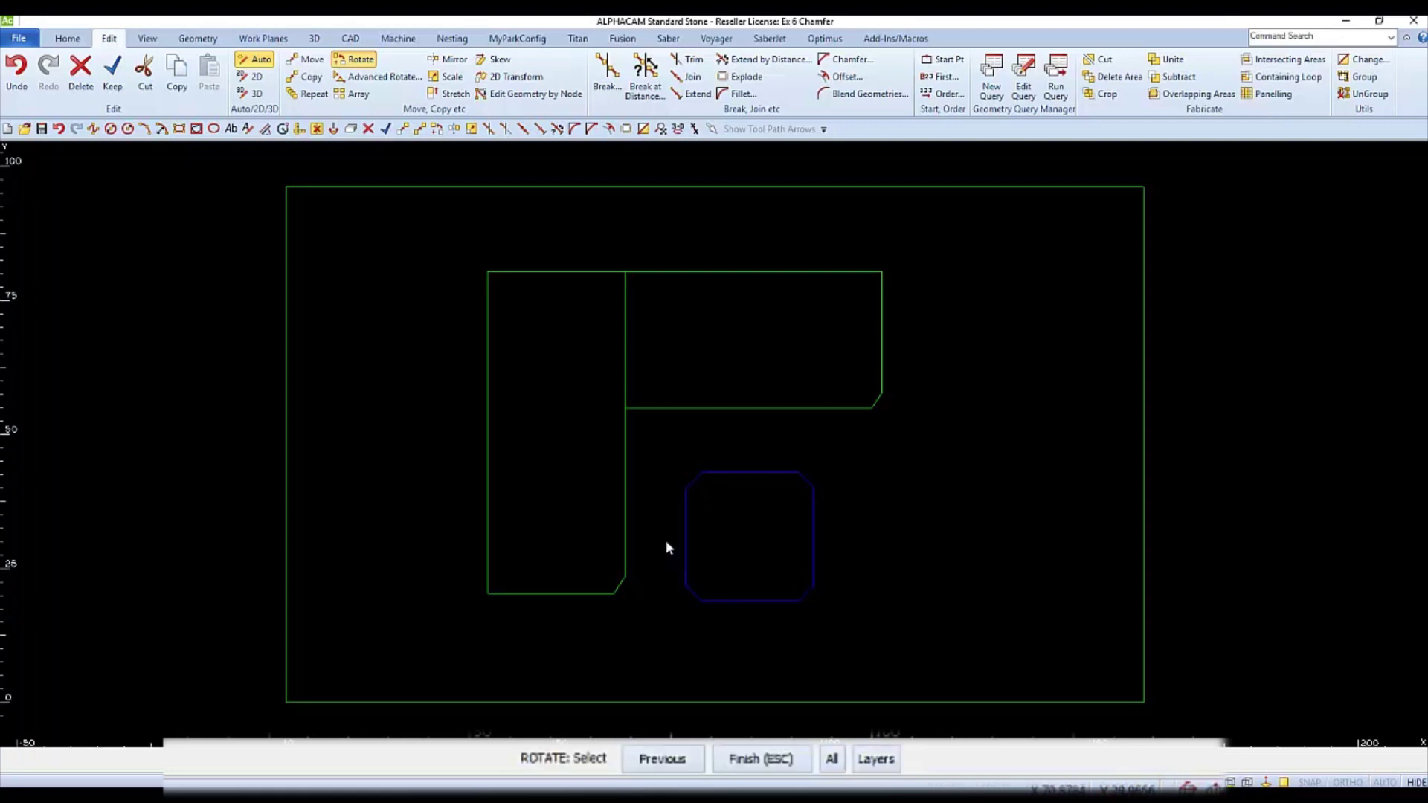
key("Escape")
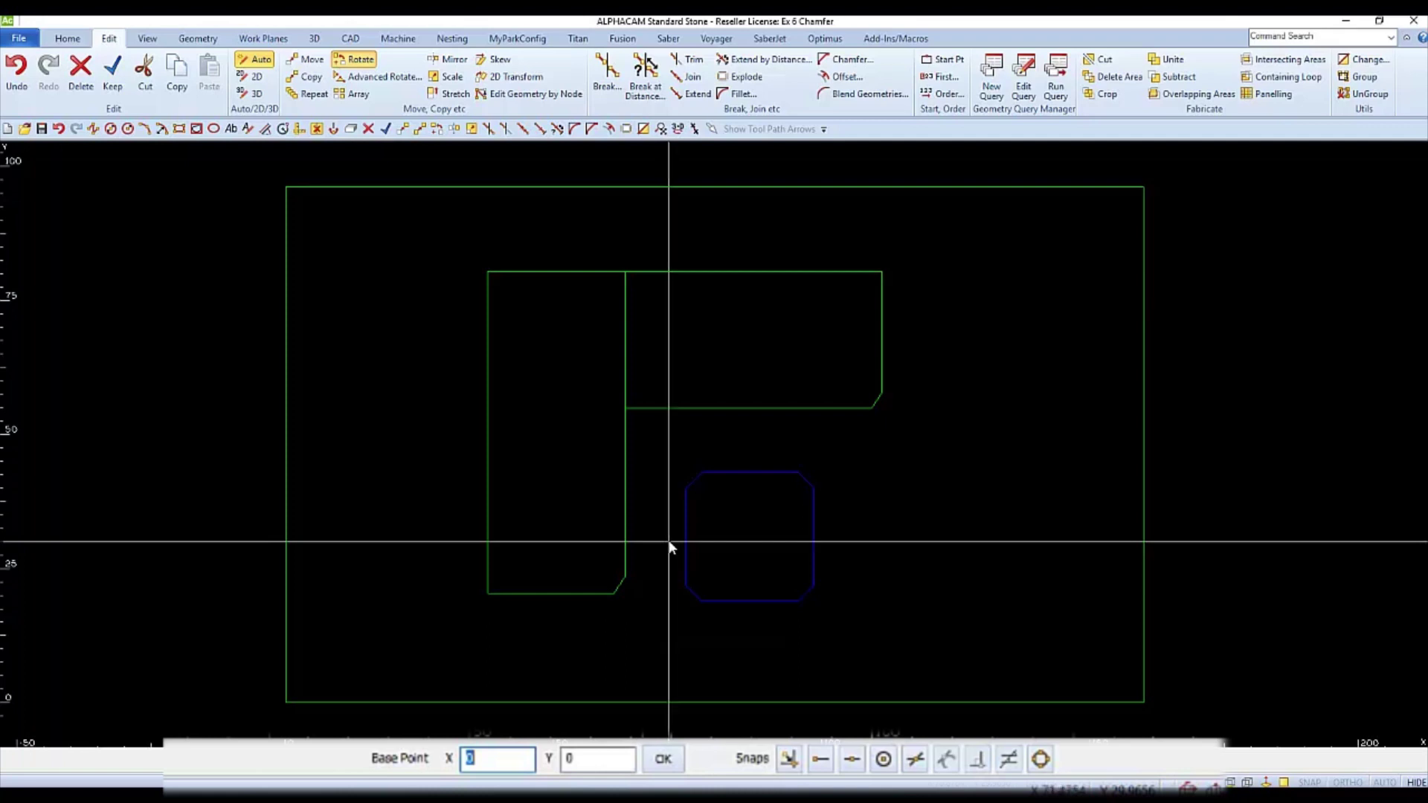
left_click(752, 535)
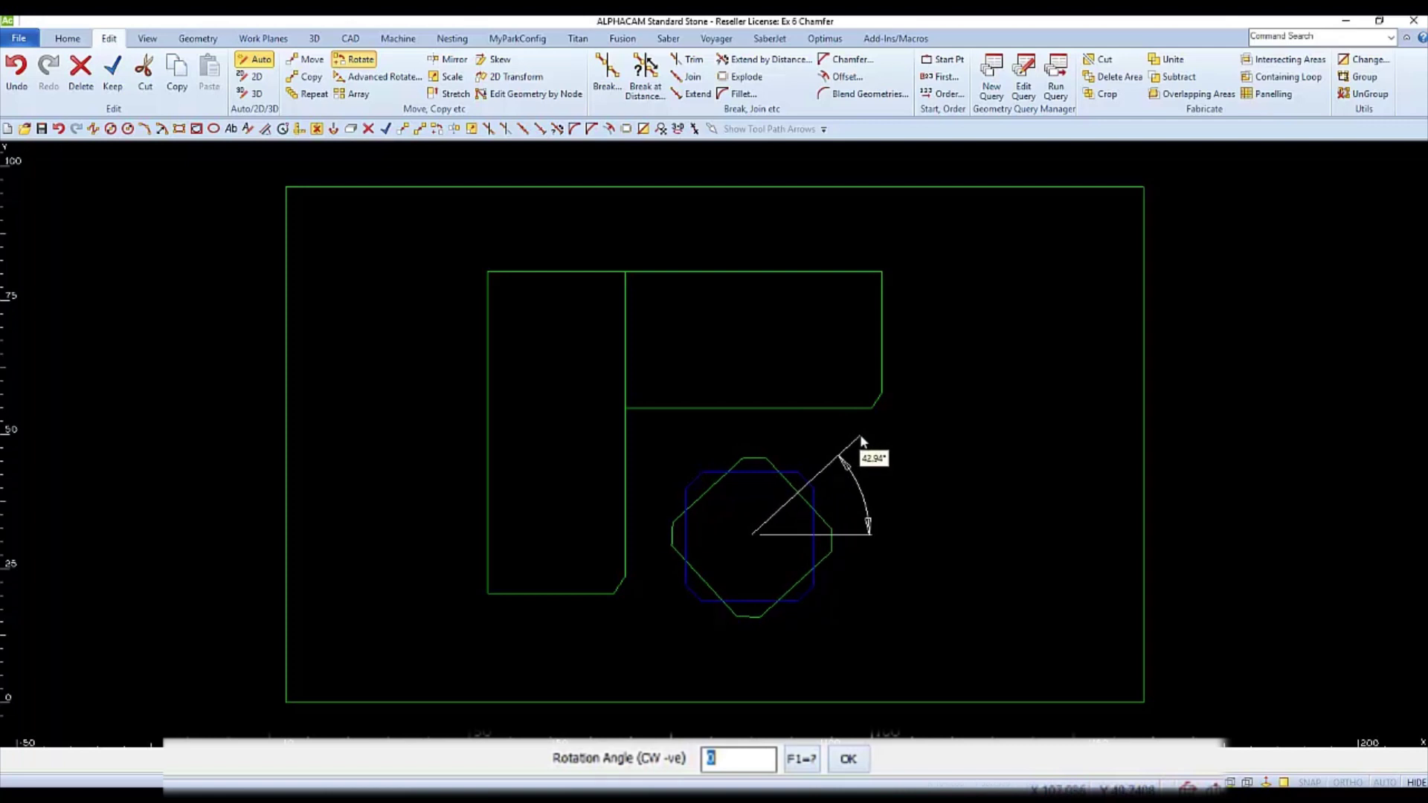
type("45")
key("Return")
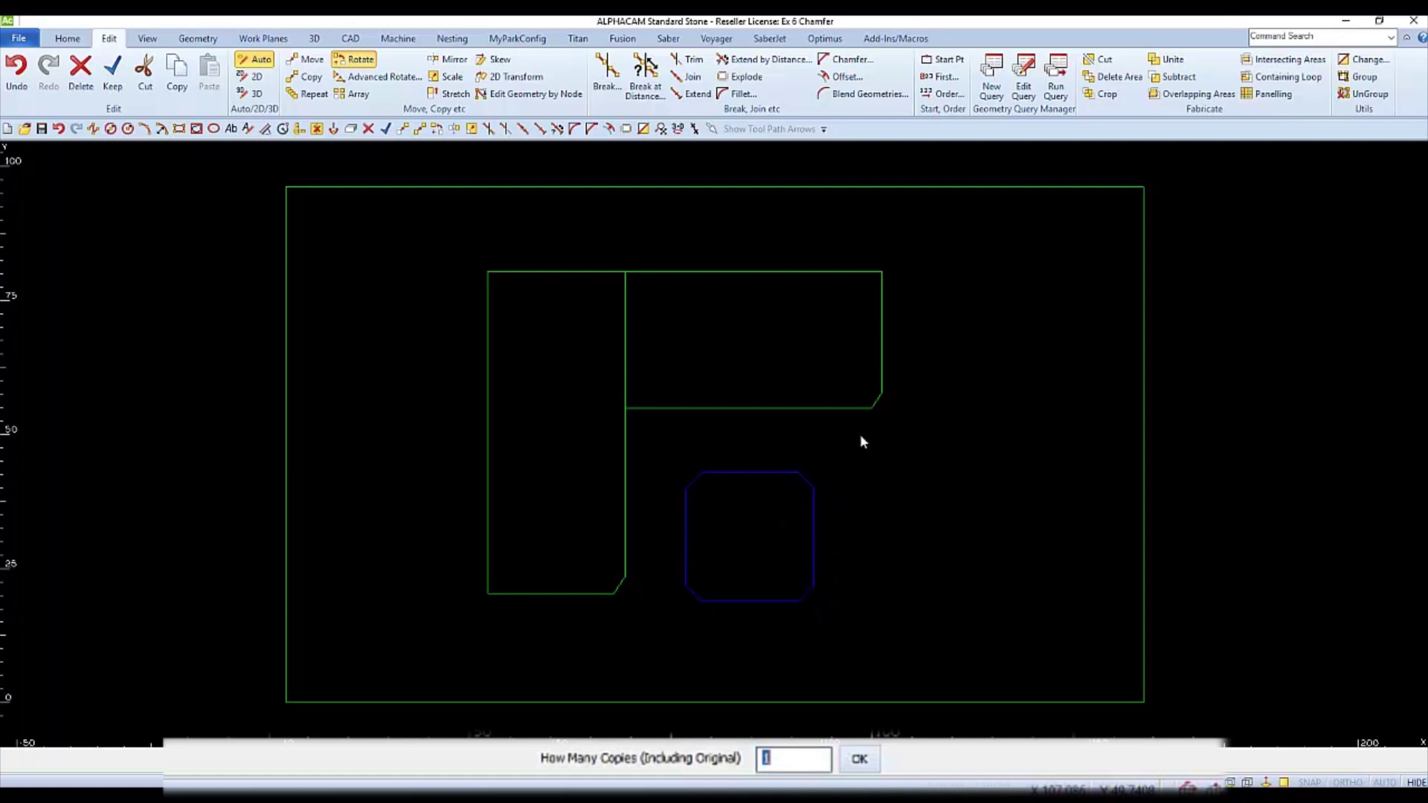
key("Return")
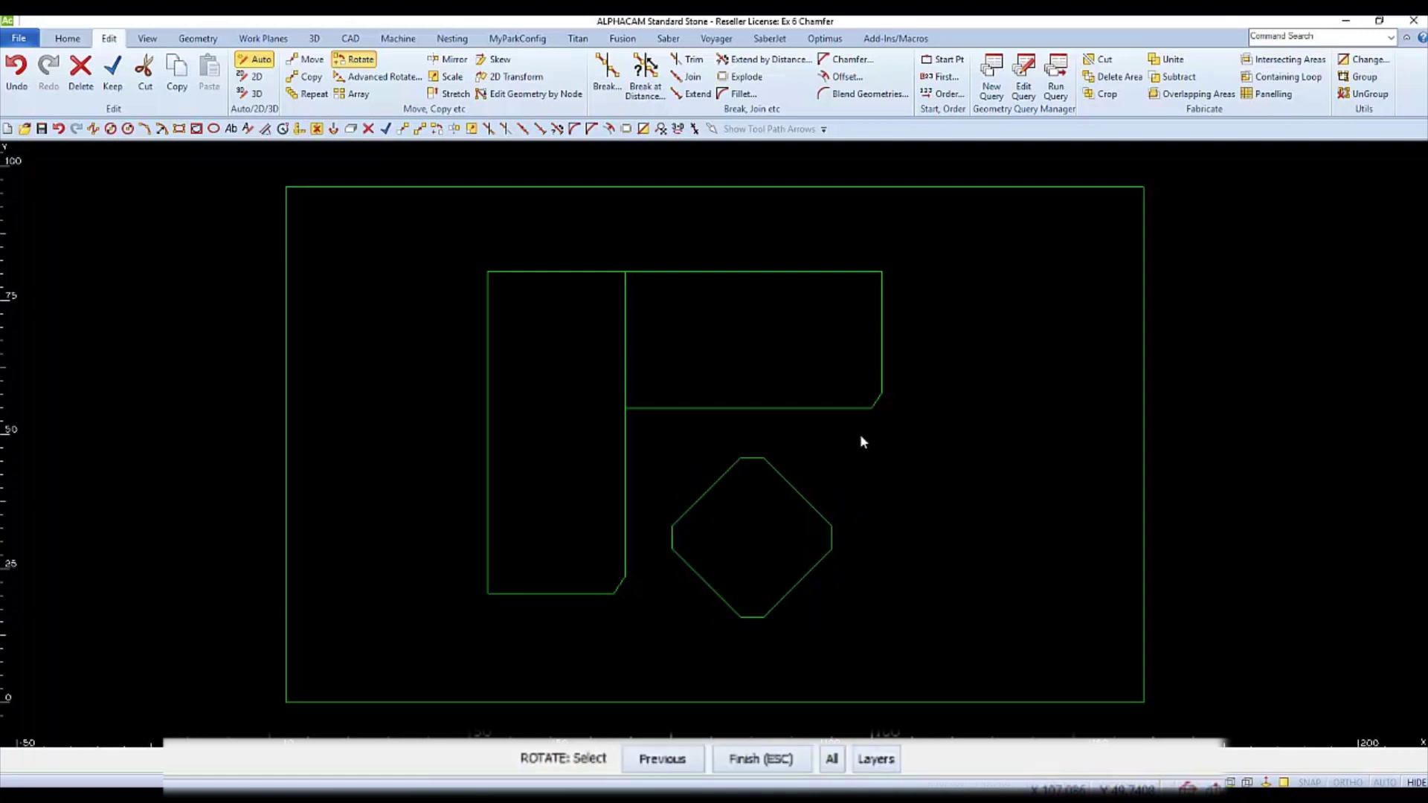
key("Escape")
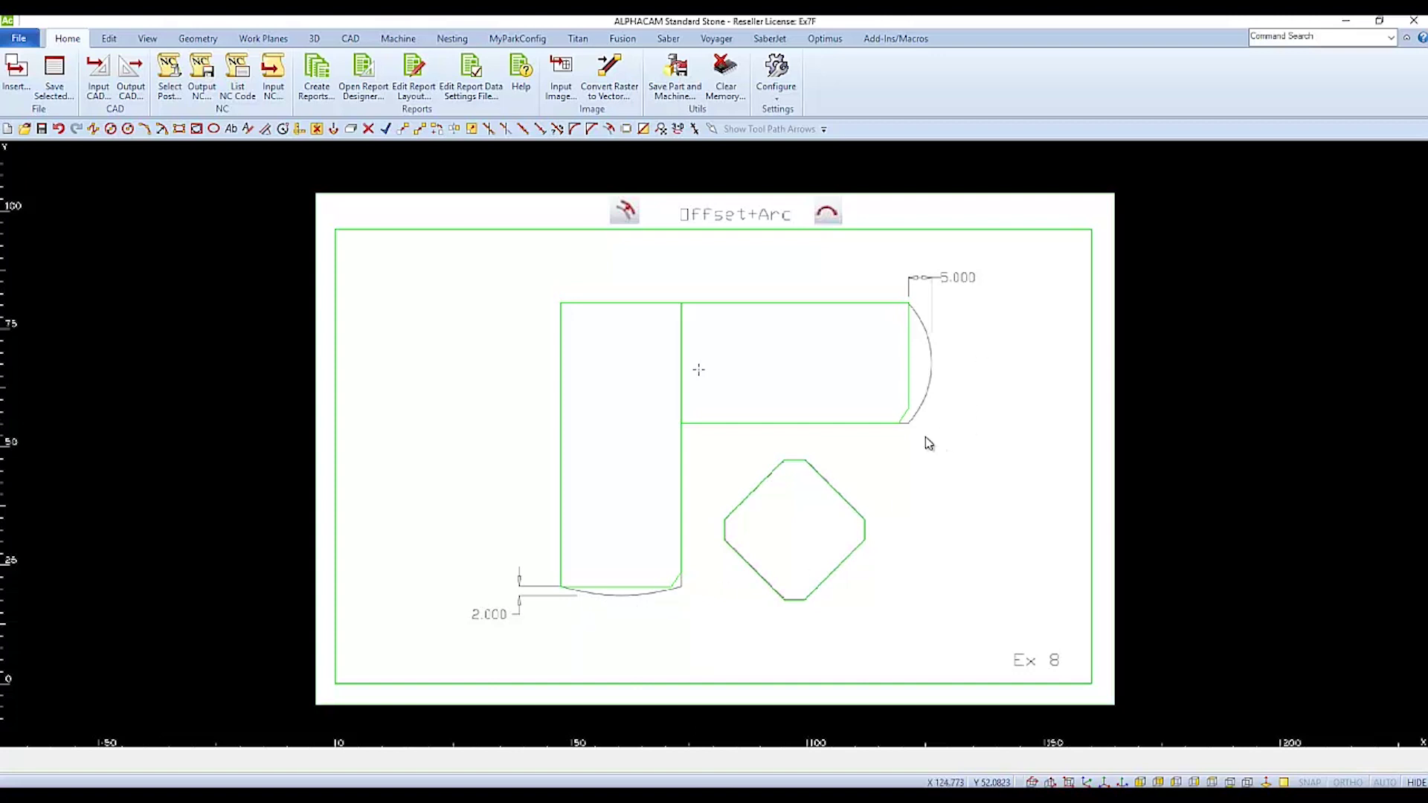
Turn the chamfered lower-right corners of both rectangles into sharp corners, using individual fillets with radius 0.
scroll(915, 430, "up", 4)
scroll(885, 389, "down", 4)
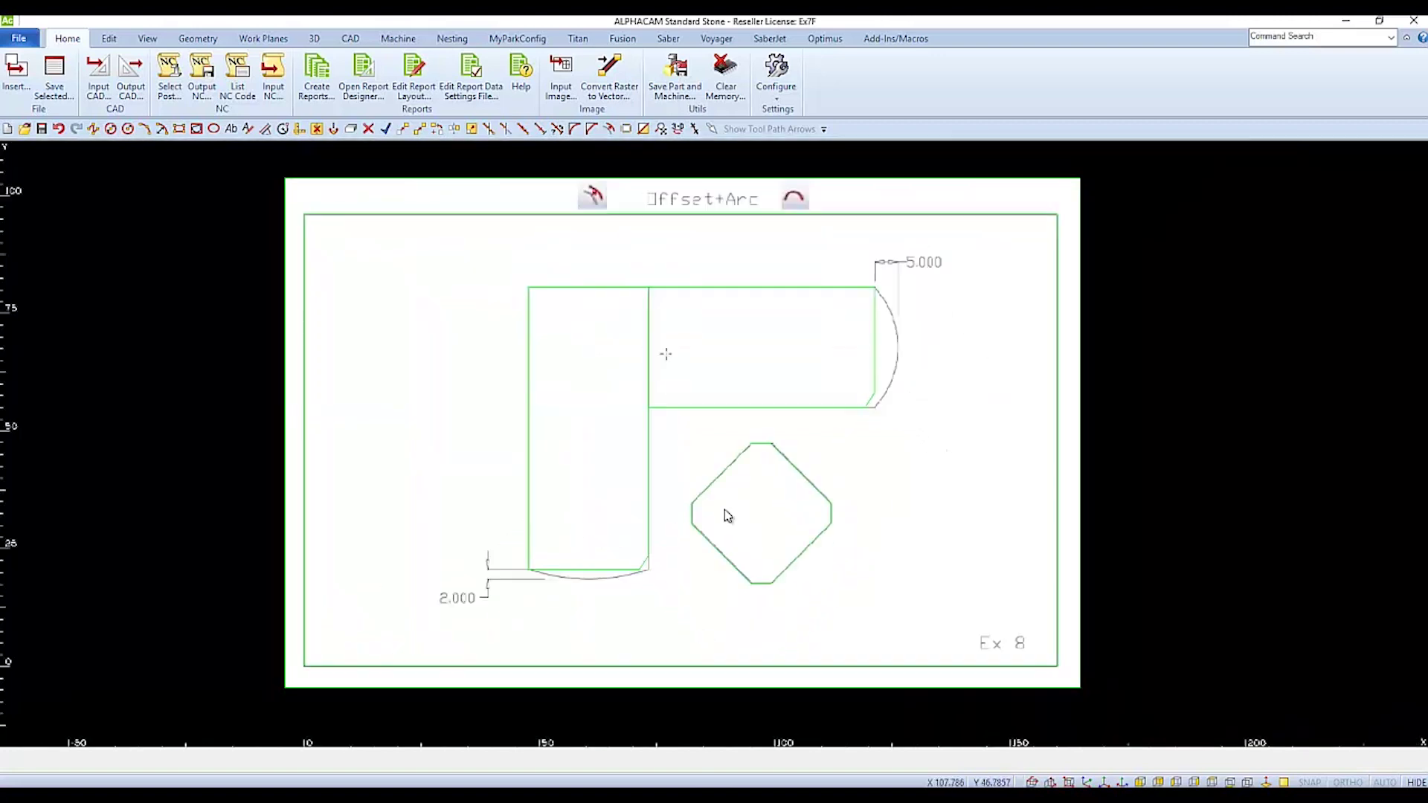
scroll(652, 573, "up", 4)
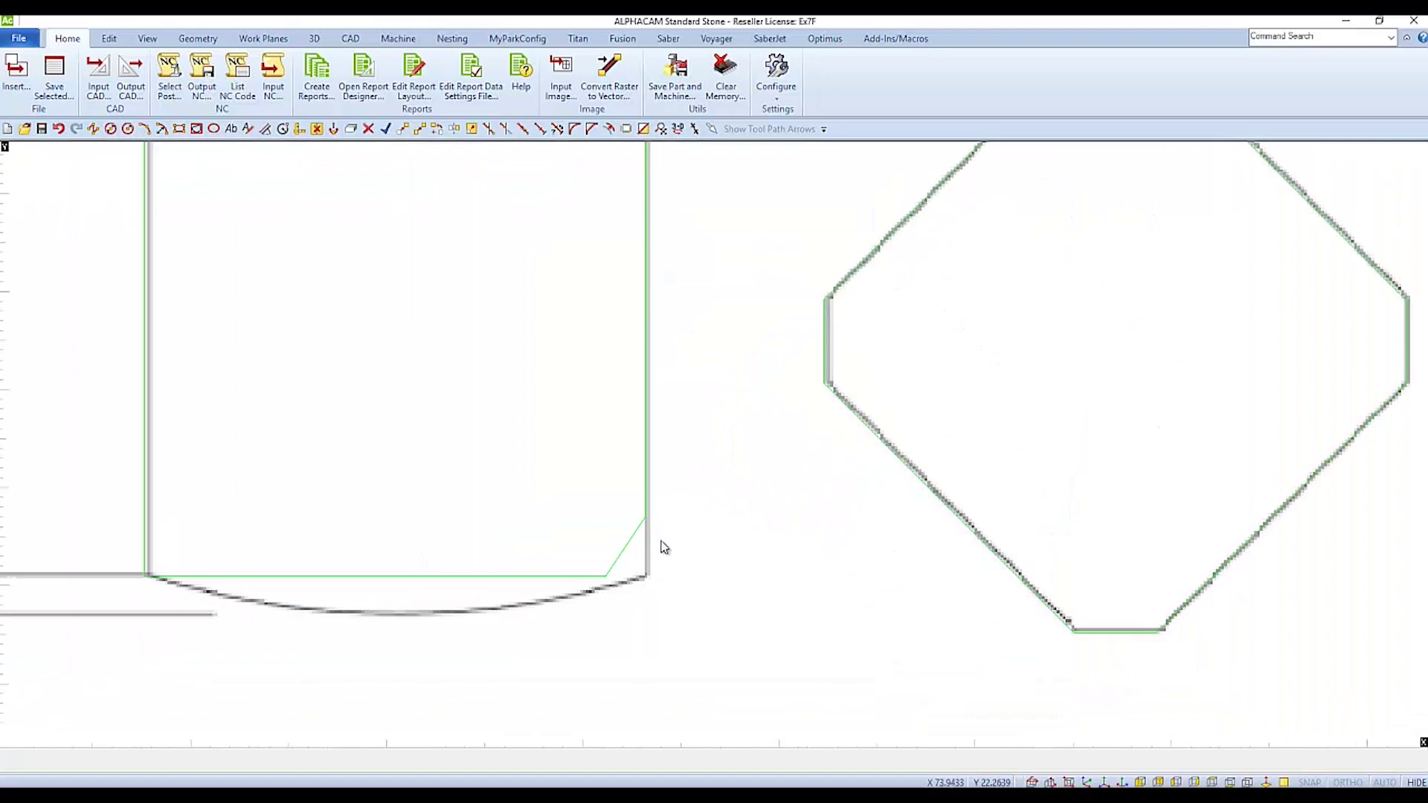
scroll(755, 586, "down", 8)
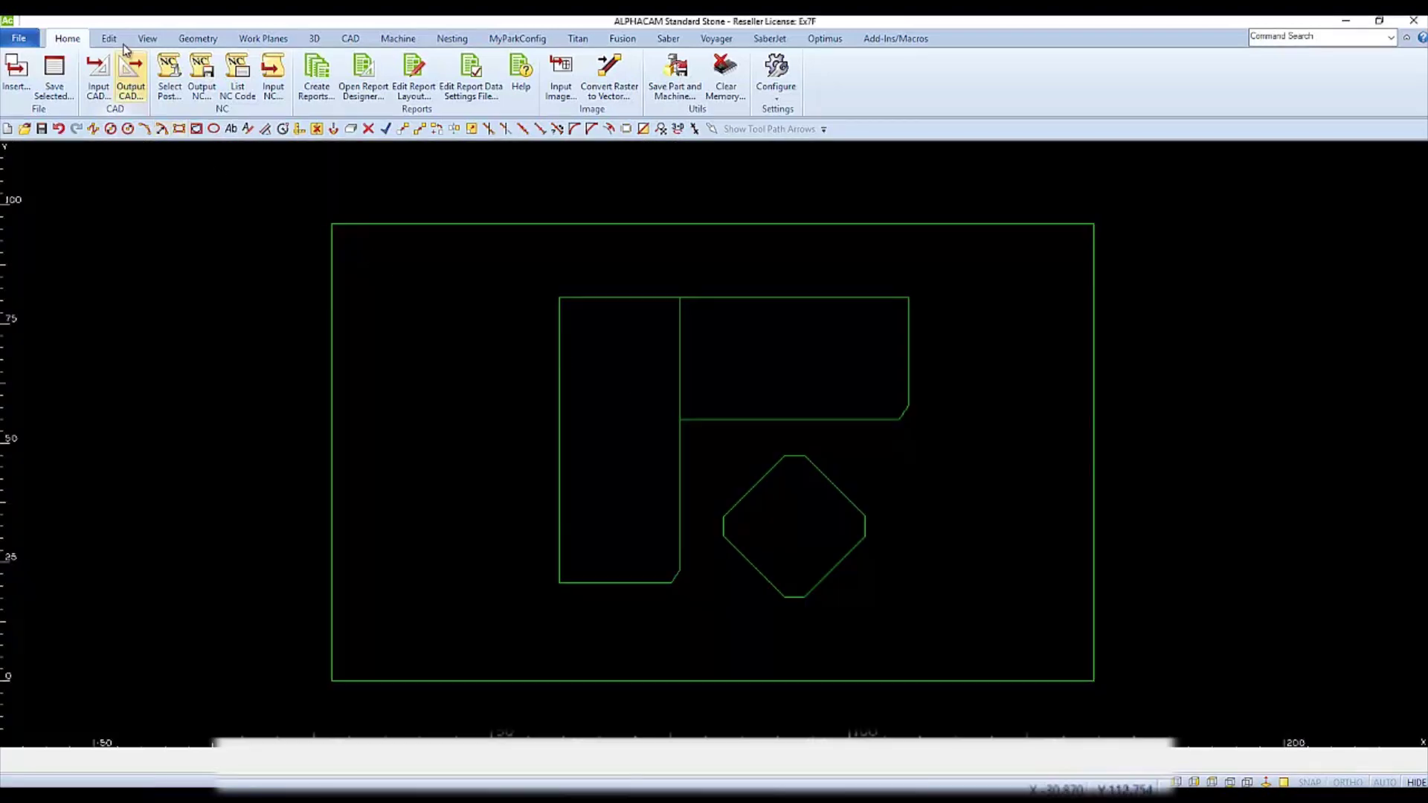
left_click(110, 39)
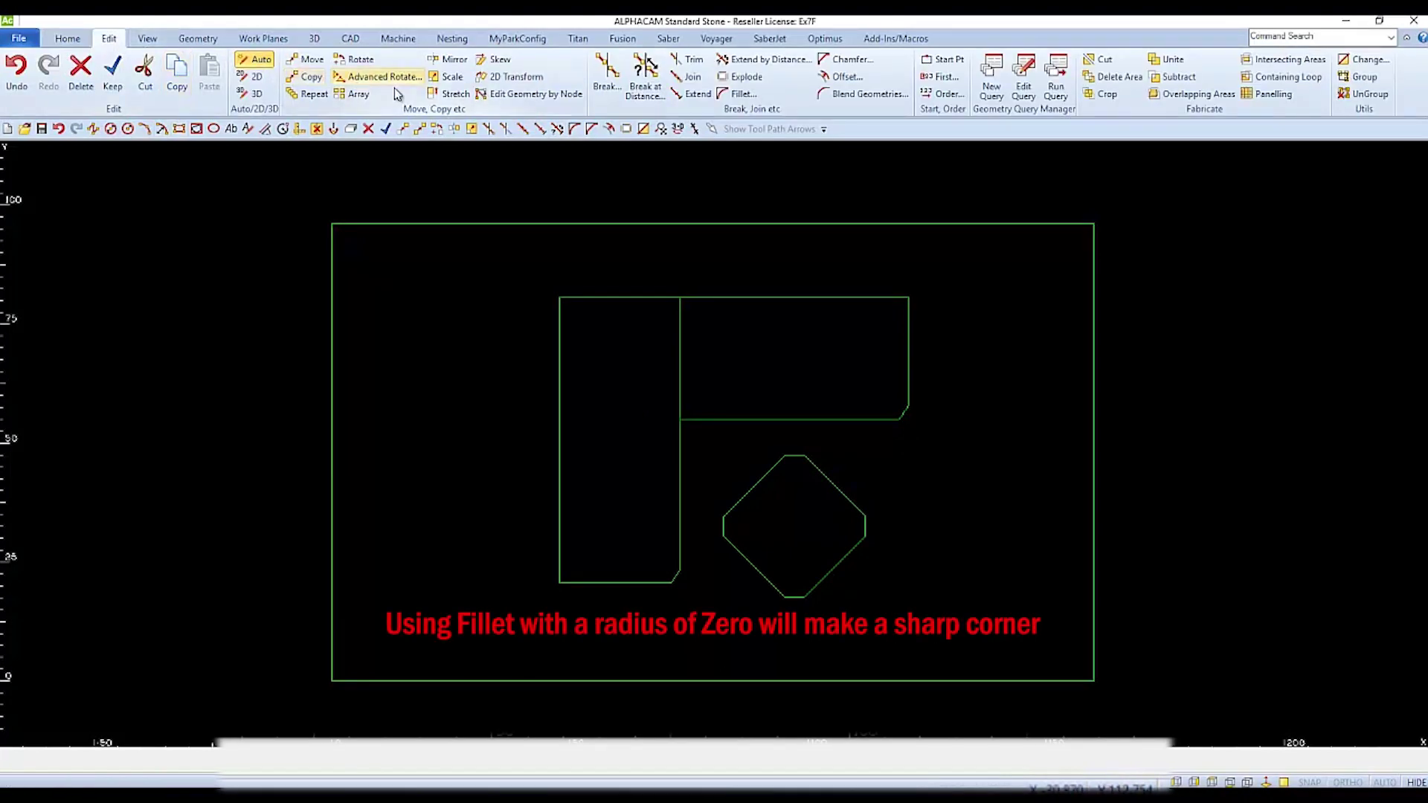
left_click(741, 94)
type("0")
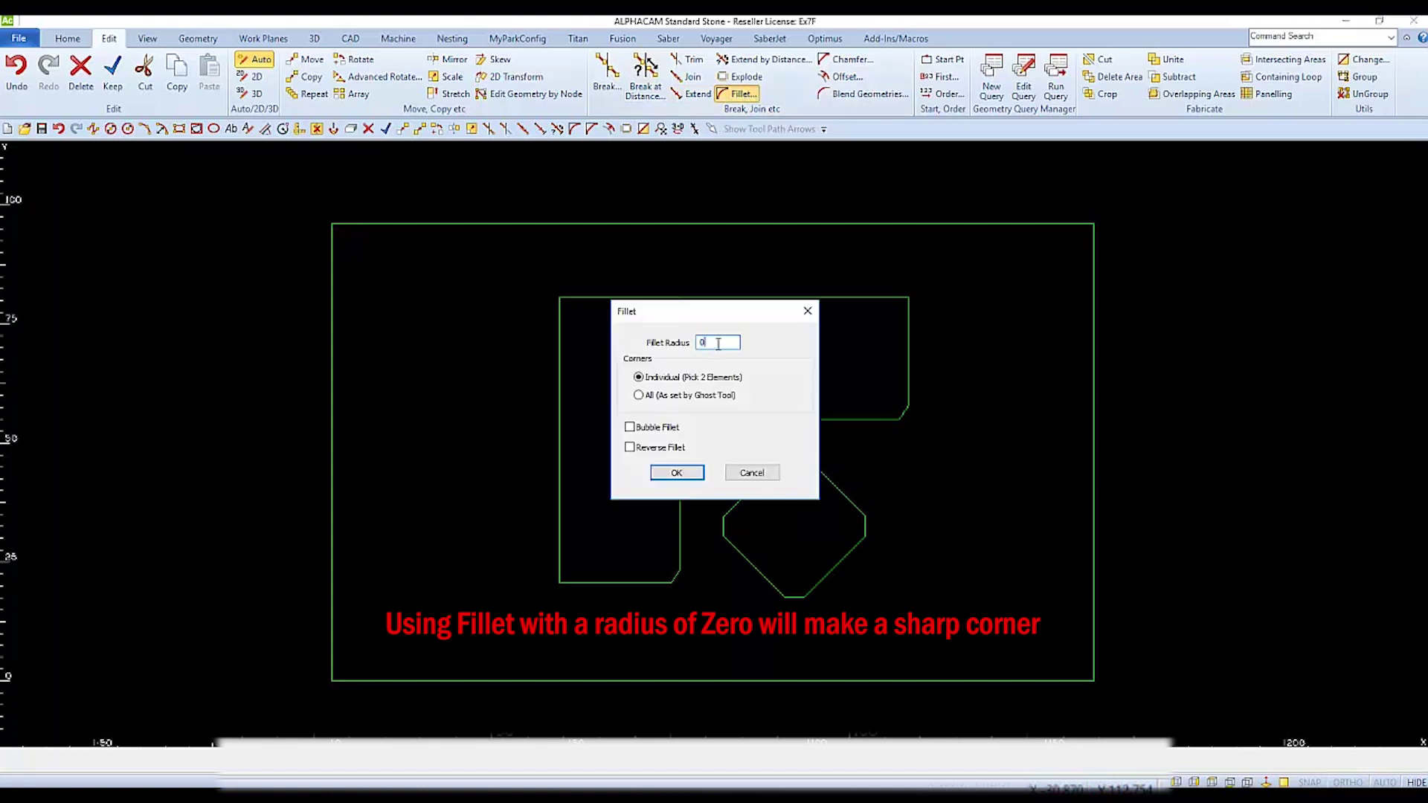
left_click(681, 474)
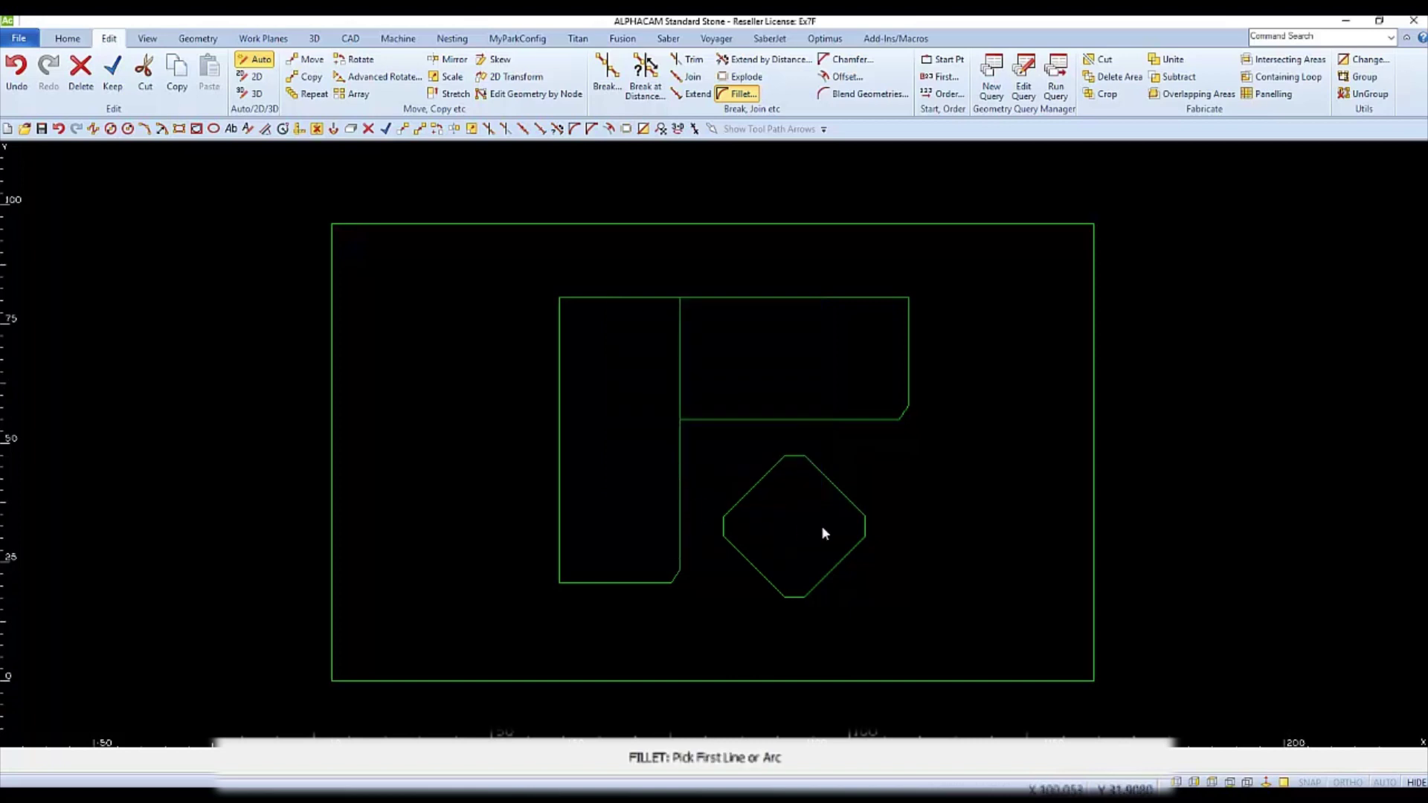
left_click(882, 421)
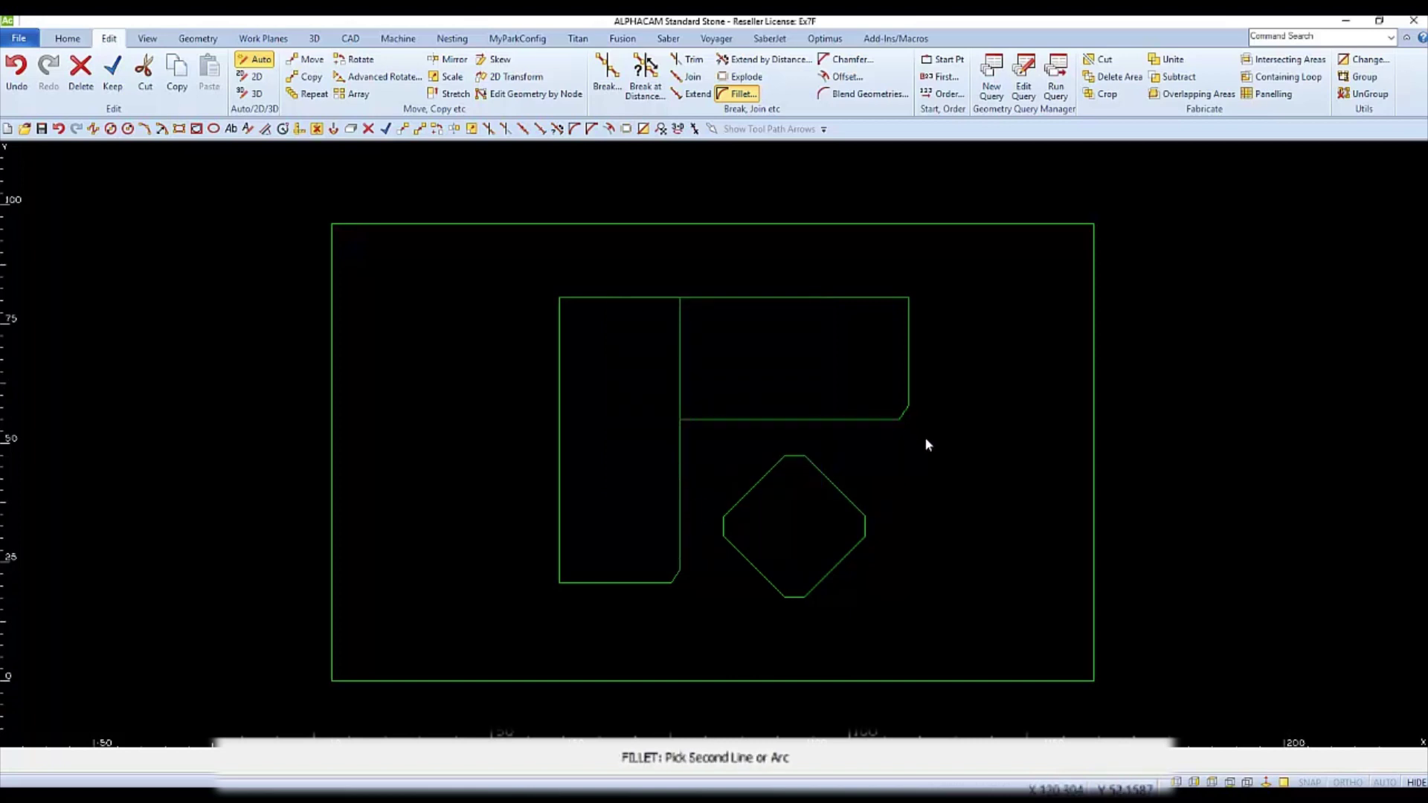
left_click(906, 393)
left_click(652, 582)
left_click(683, 561)
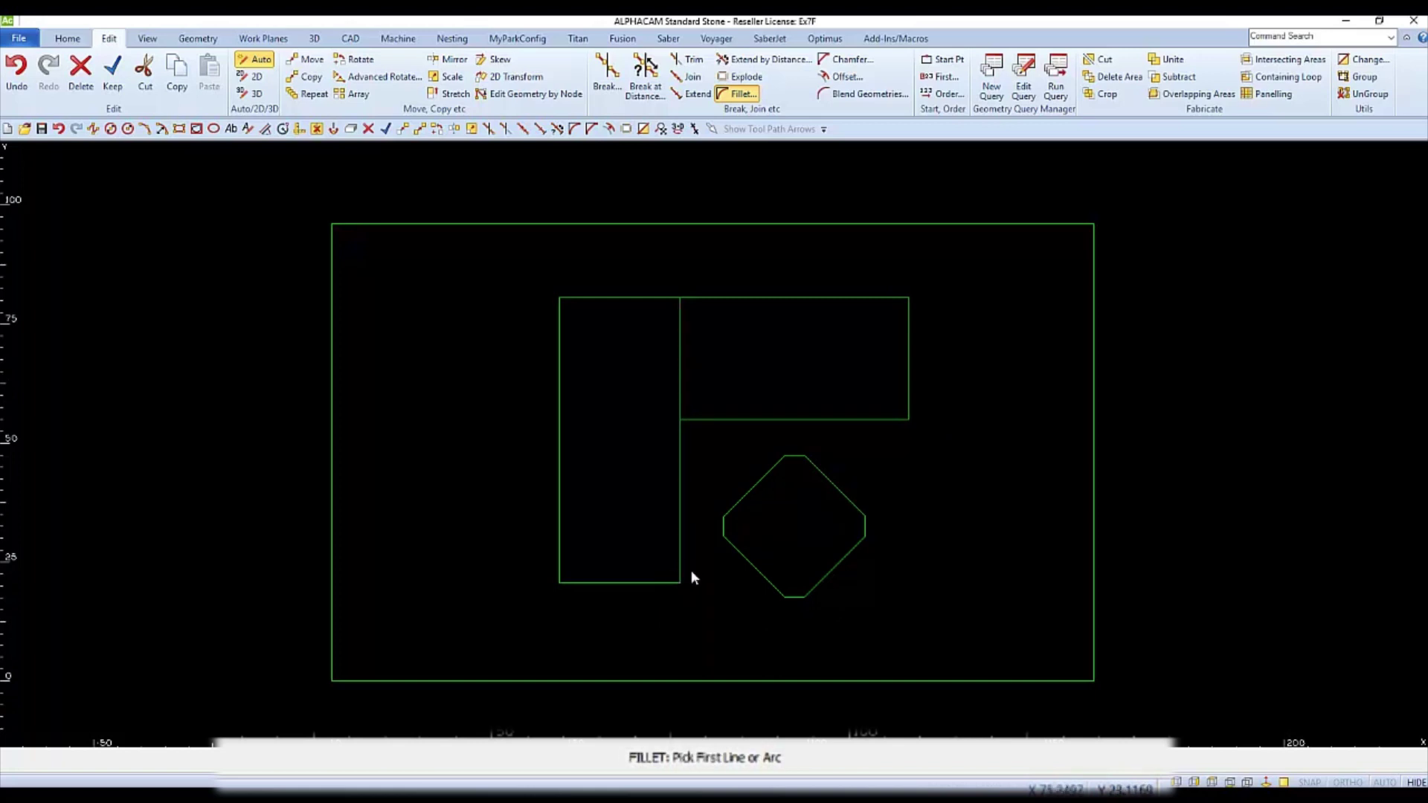
key("Escape")
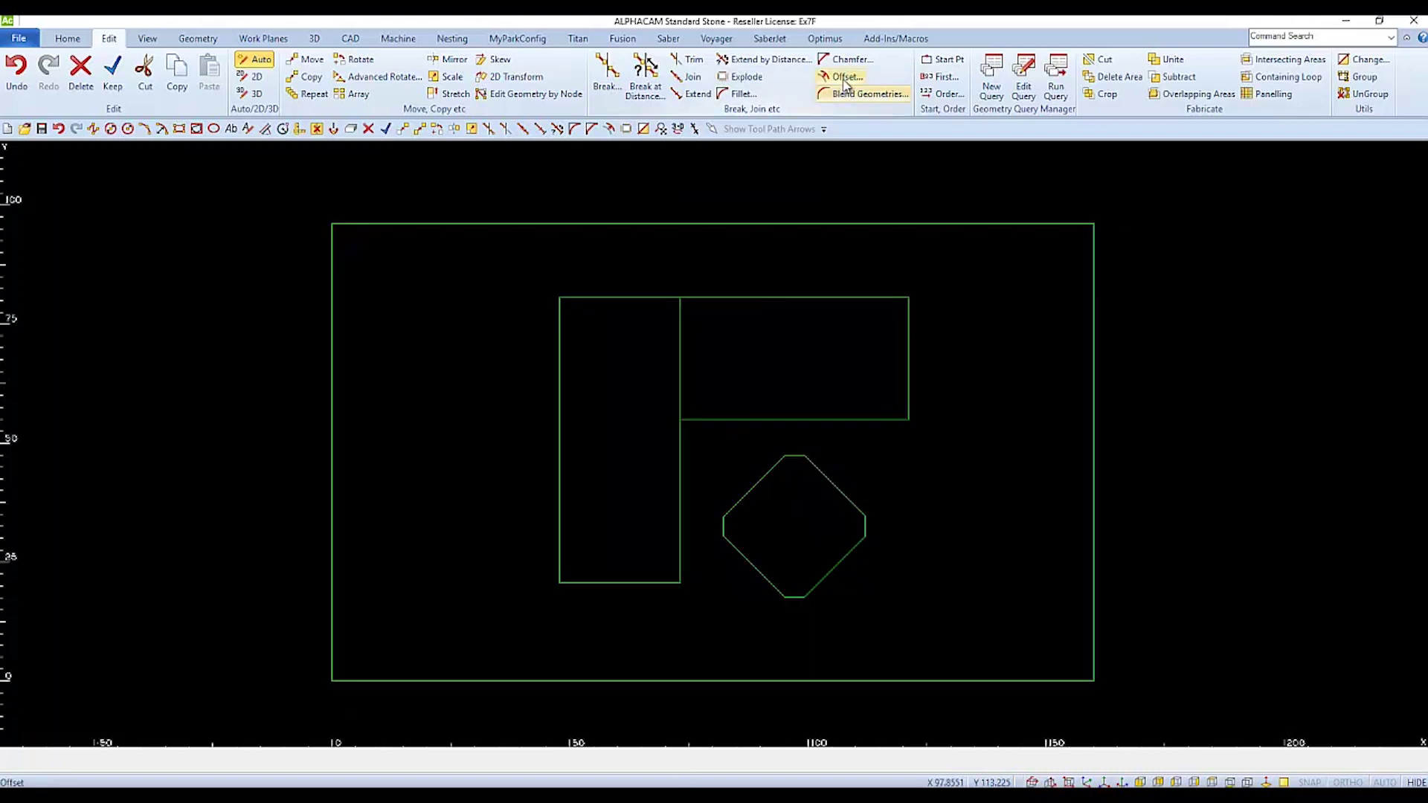
Offset the right edge of the upper horizontal rectangle outward by 5 as a line/arc offset, without making it geometry.
left_click(846, 80)
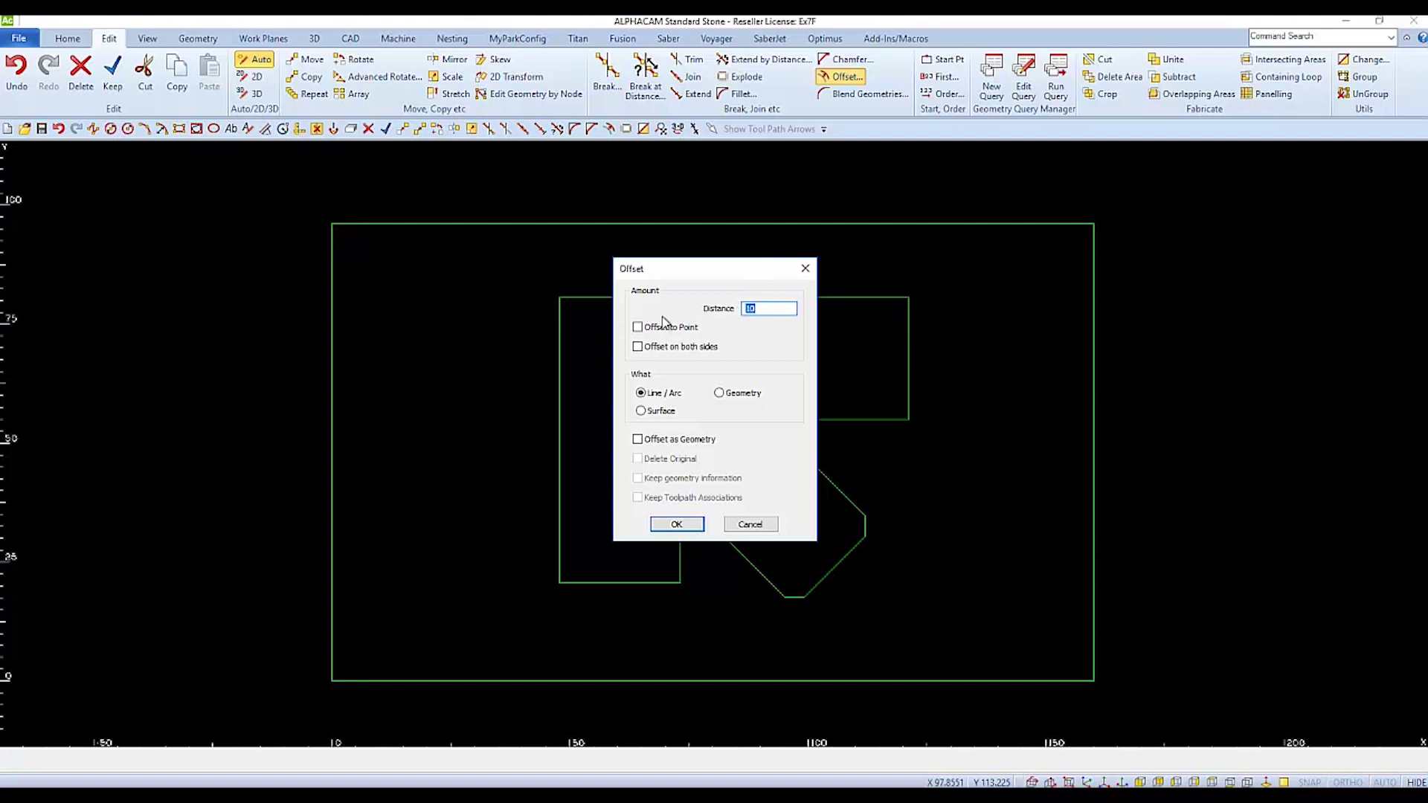
type("5")
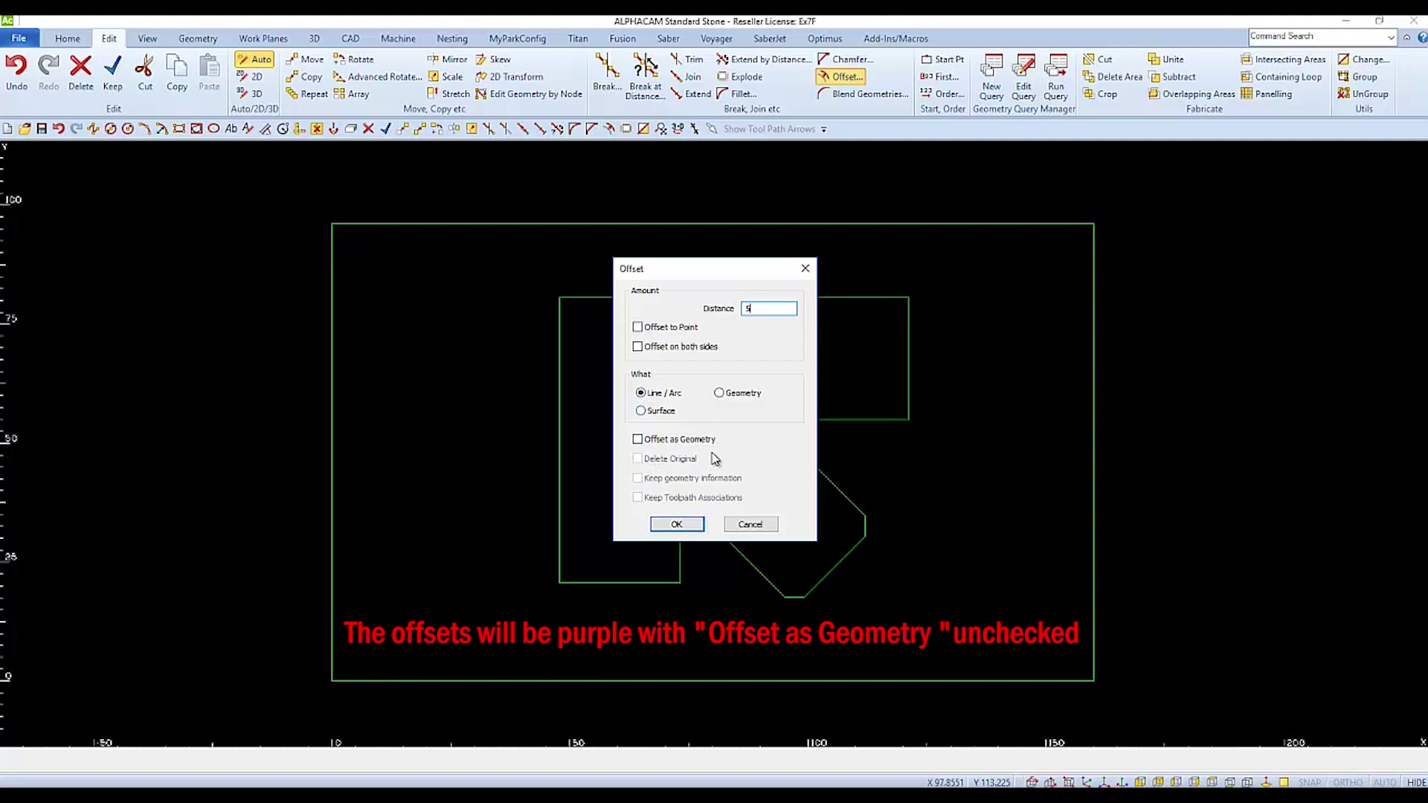
left_click(677, 524)
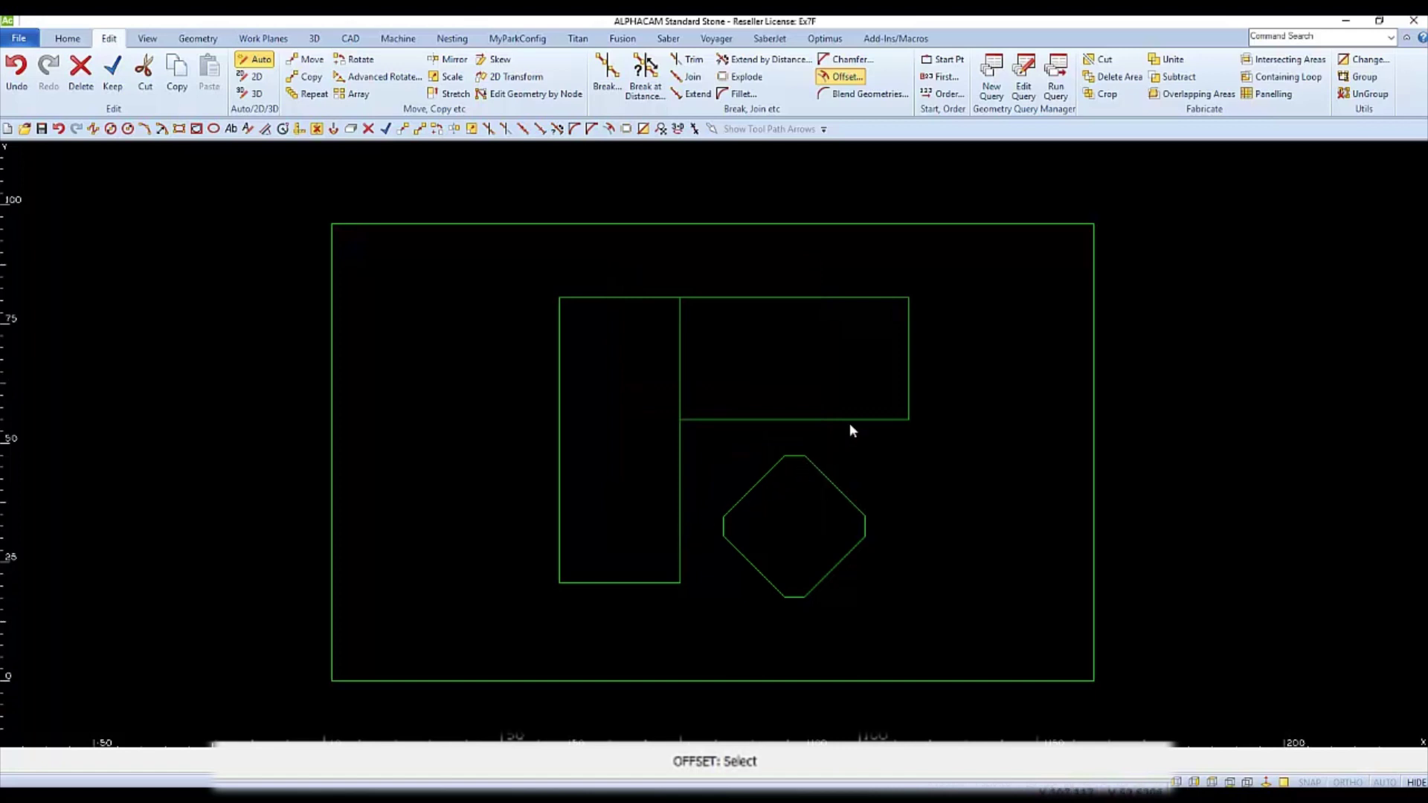
left_click(910, 364)
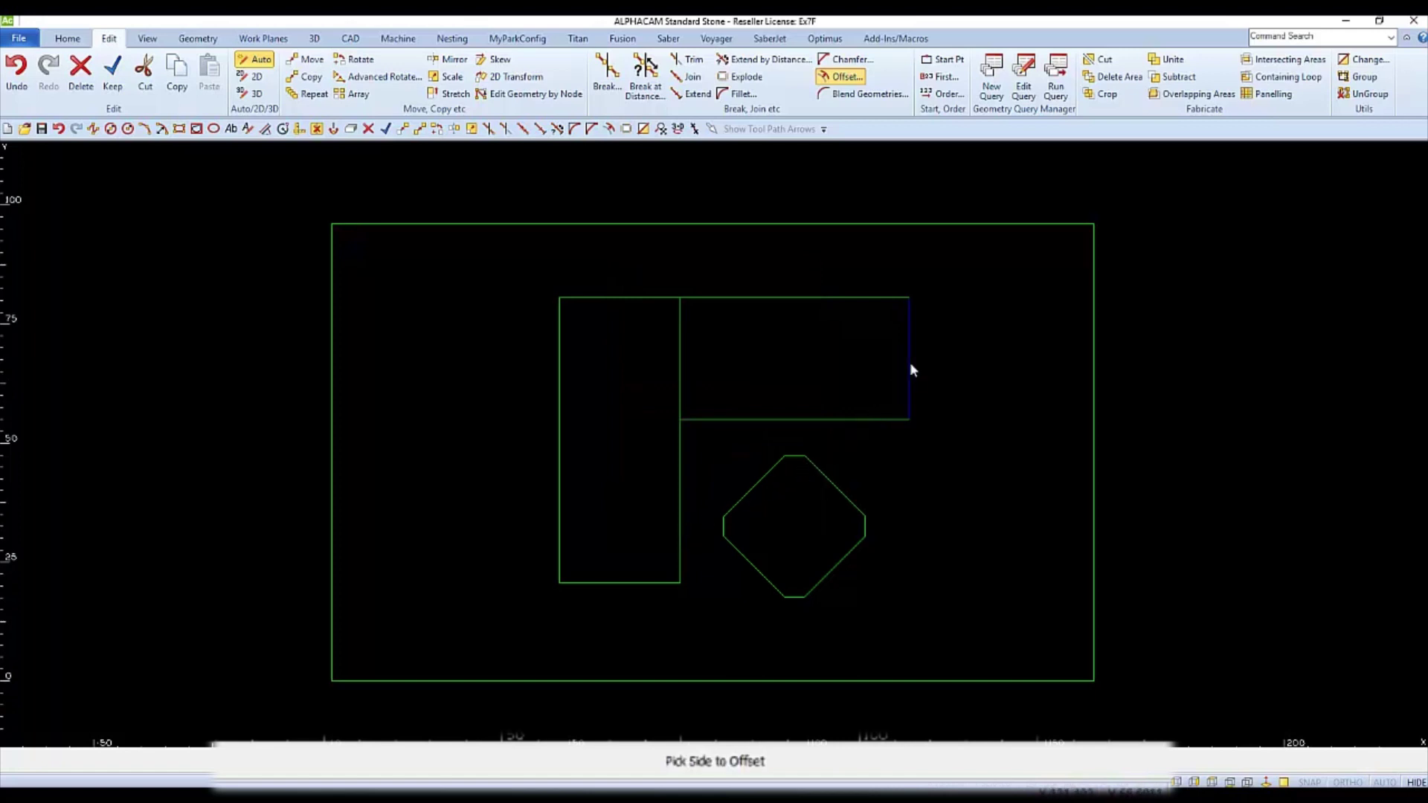
left_click(968, 362)
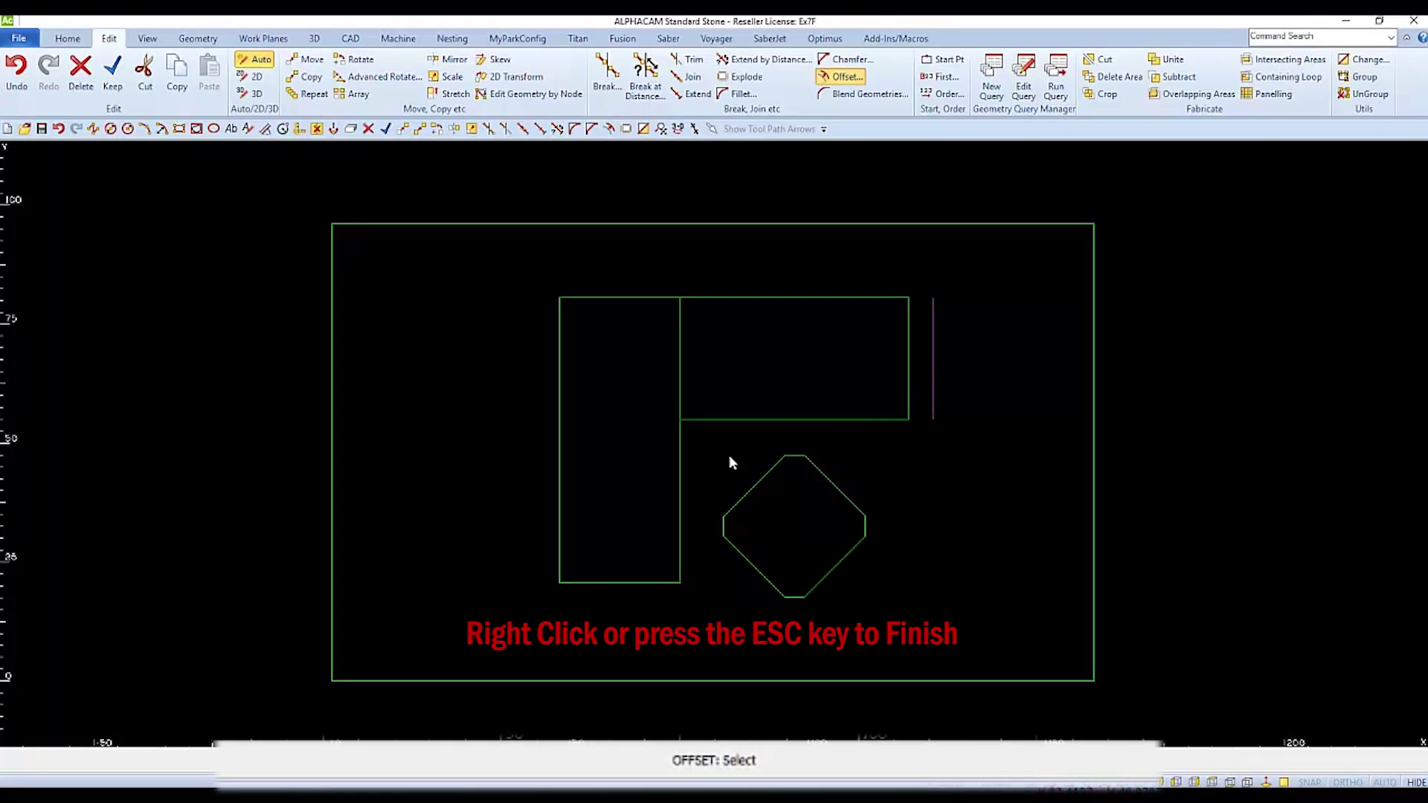
key("Escape")
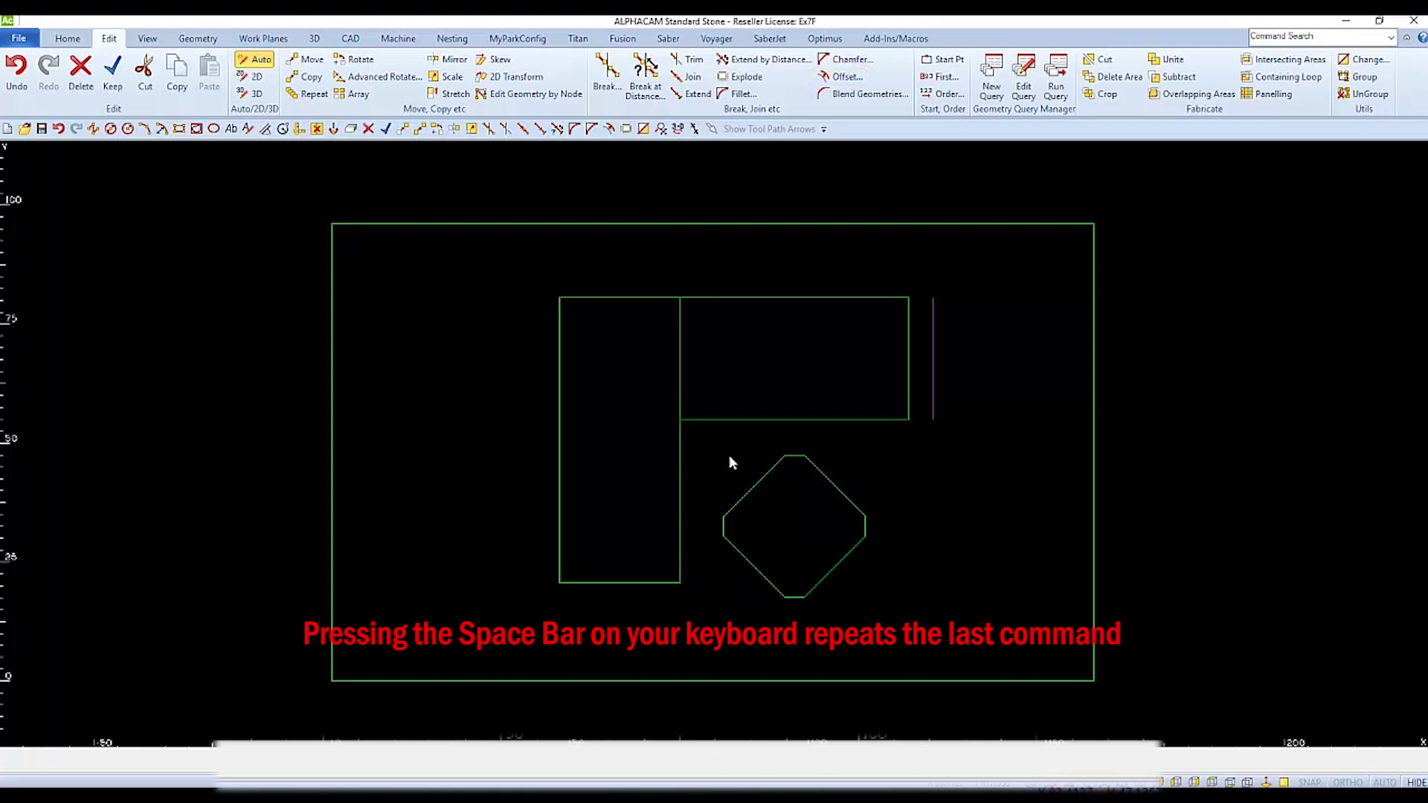
Offset the bottom edge of the tall vertical rectangle downward by 2 as a line/arc offset.
key("space")
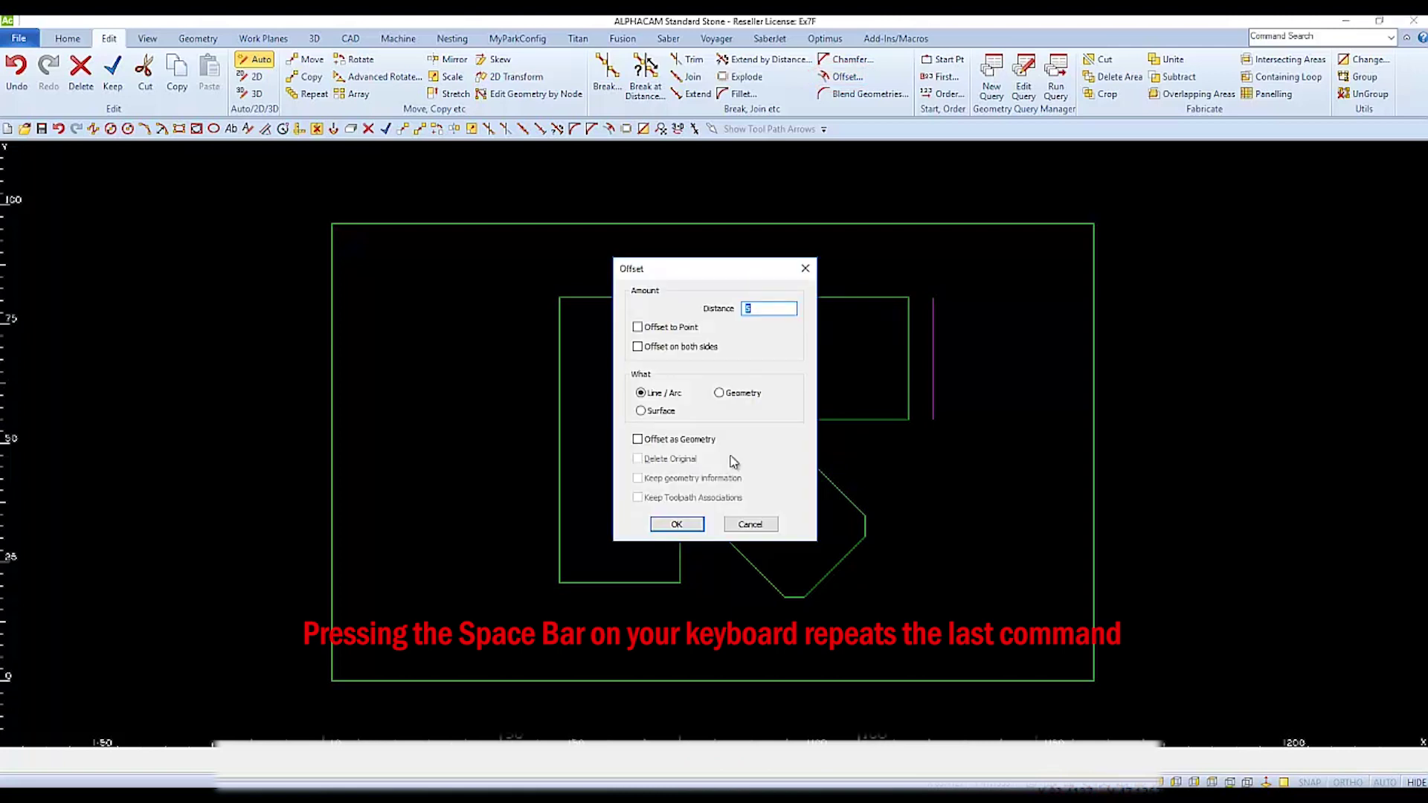
type("2")
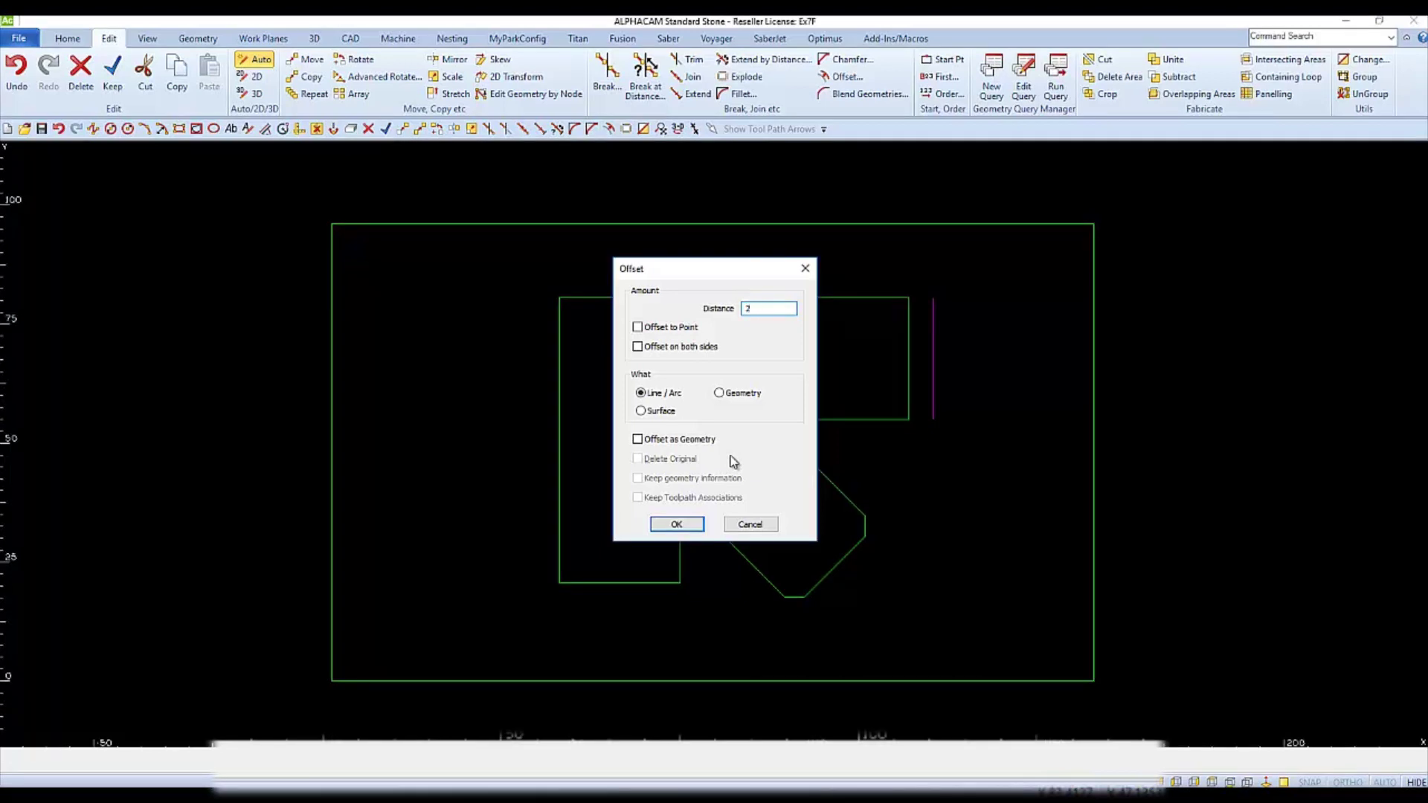
left_click(676, 524)
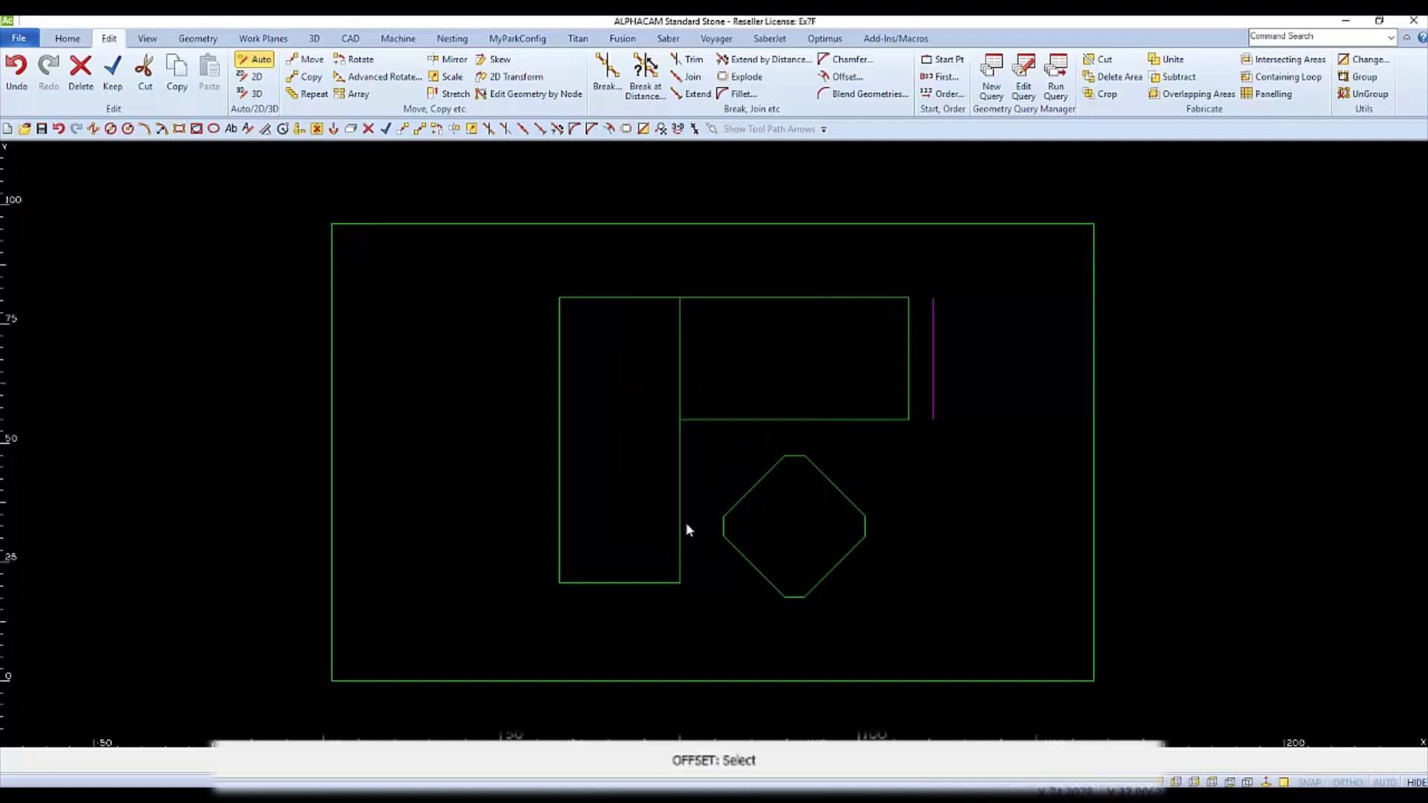
left_click(642, 584)
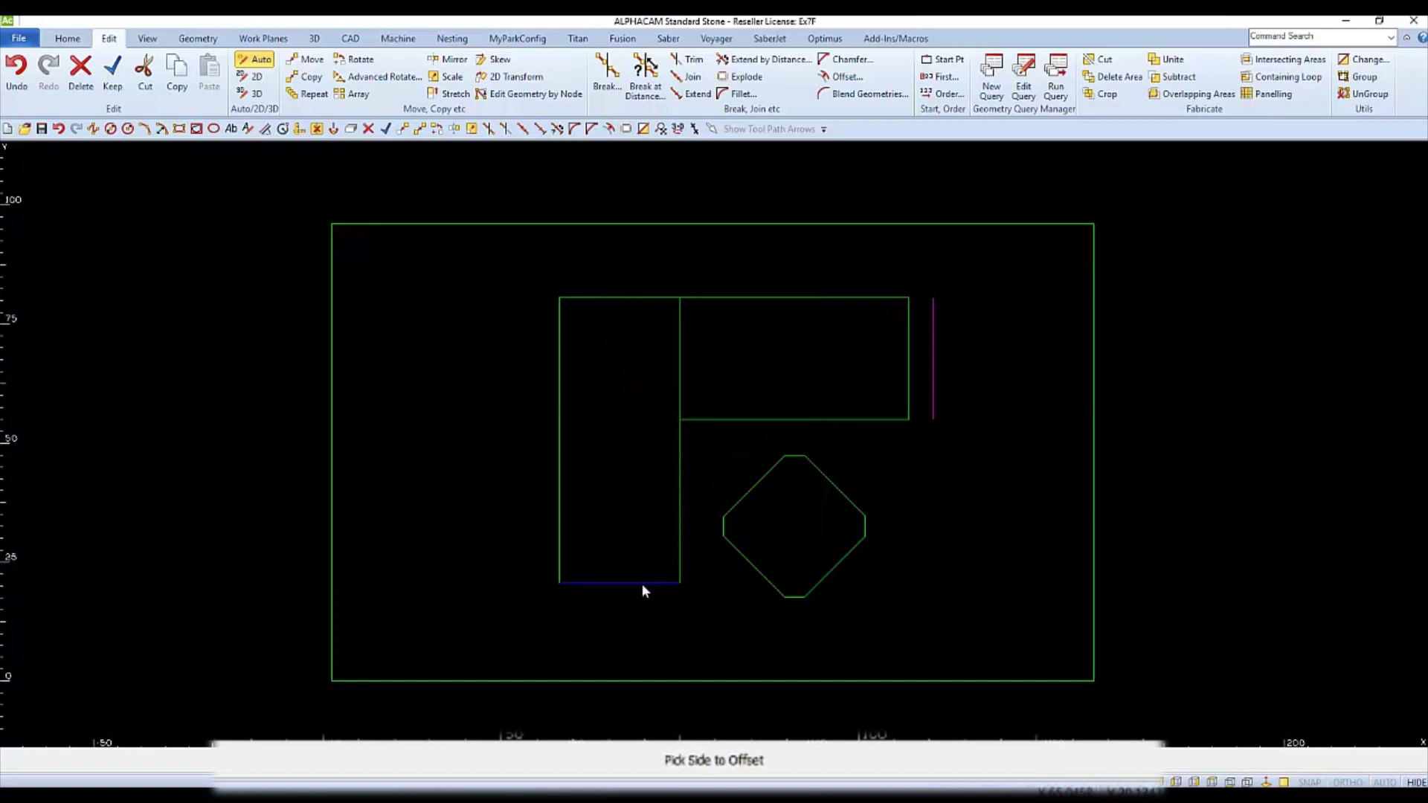
left_click(644, 623)
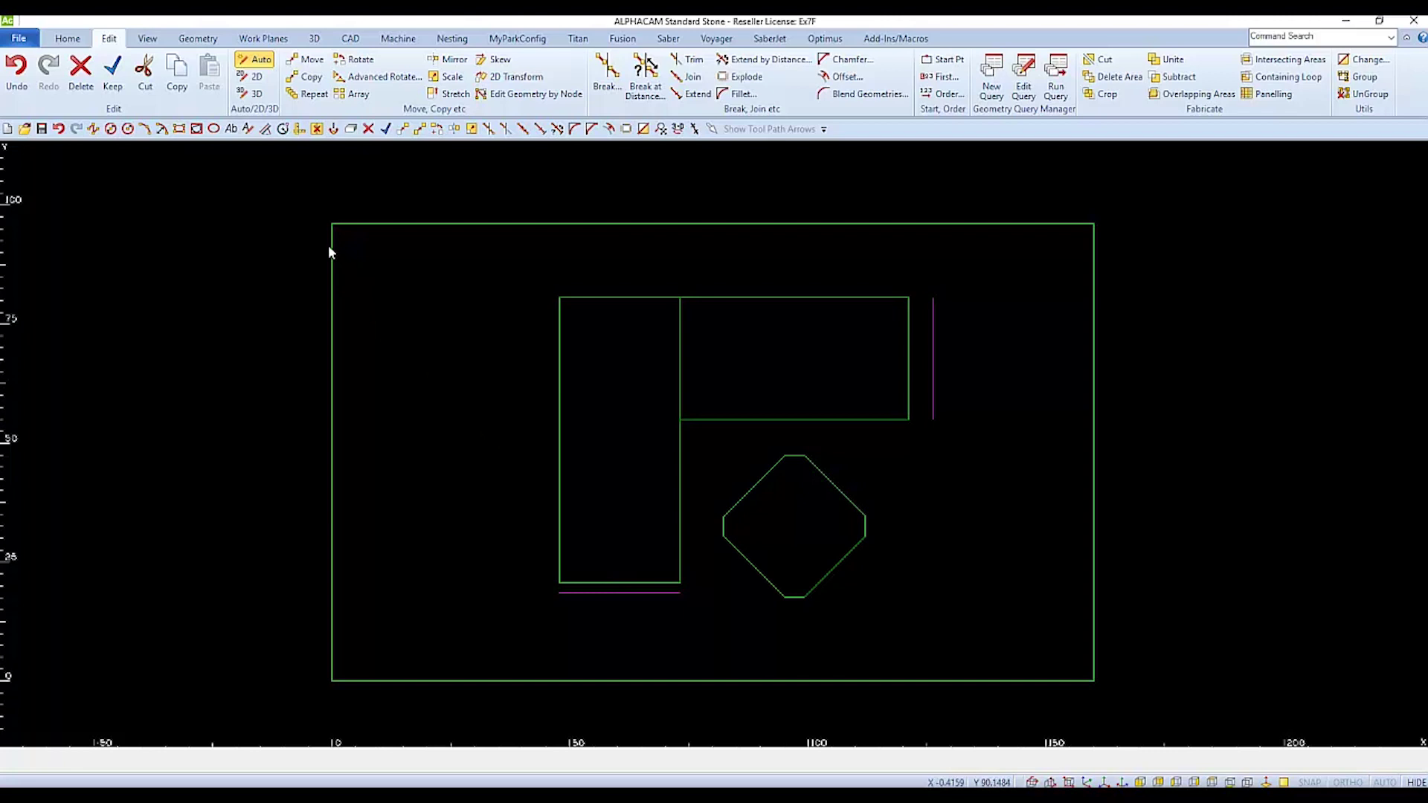
Draw a three-point arc from the horizontal rectangle's upper-right corner through the right offset line's midpoint to its lower-right corner.
left_click(202, 43)
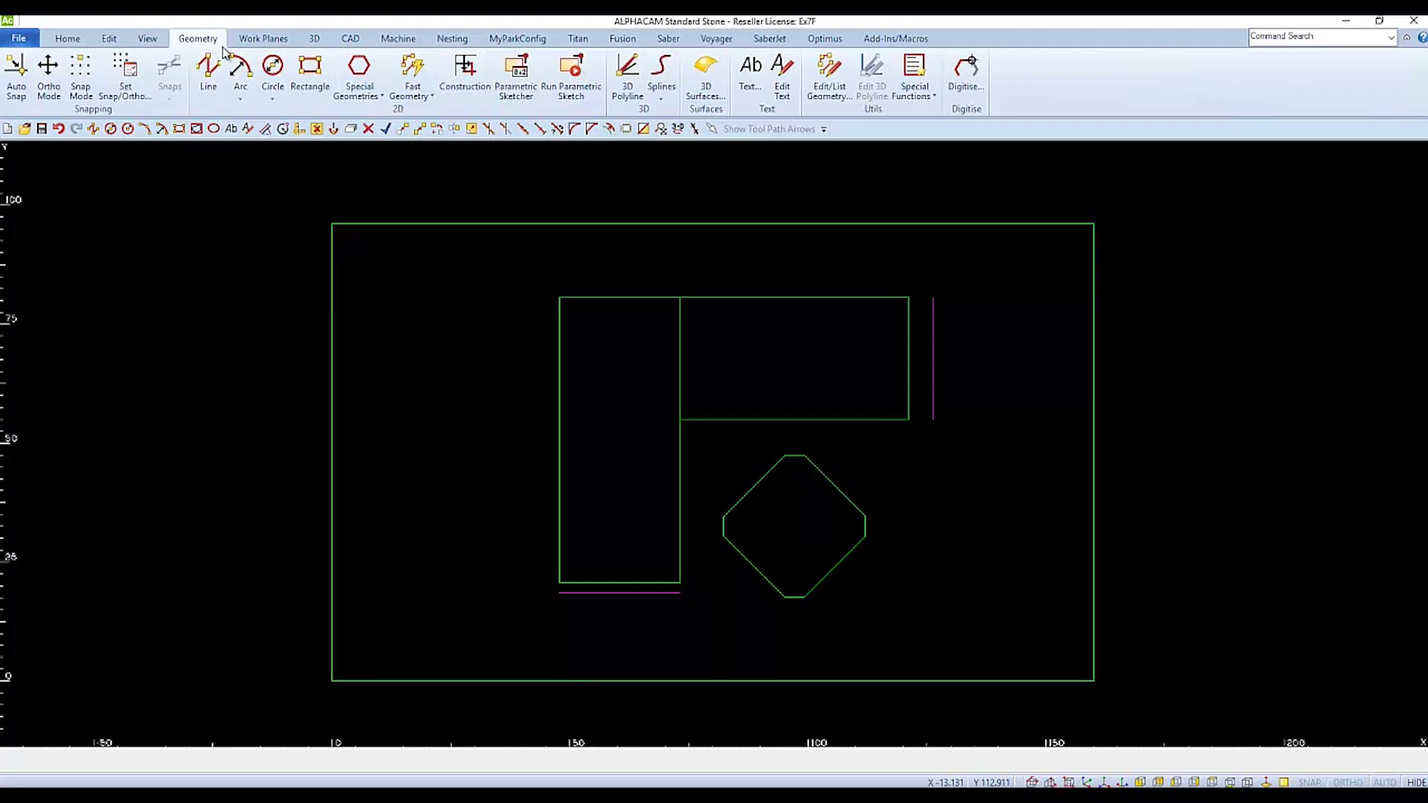
left_click(239, 102)
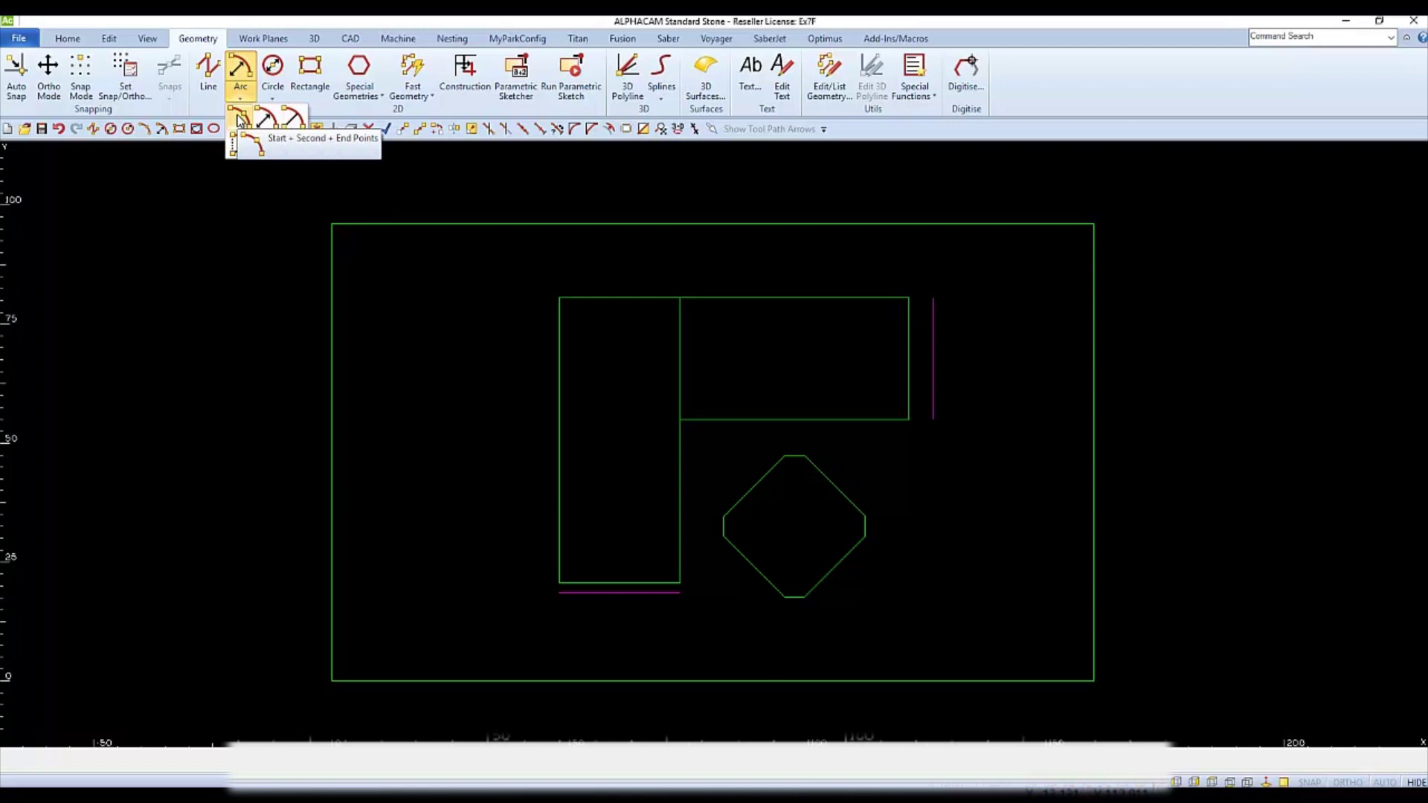
left_click(238, 119)
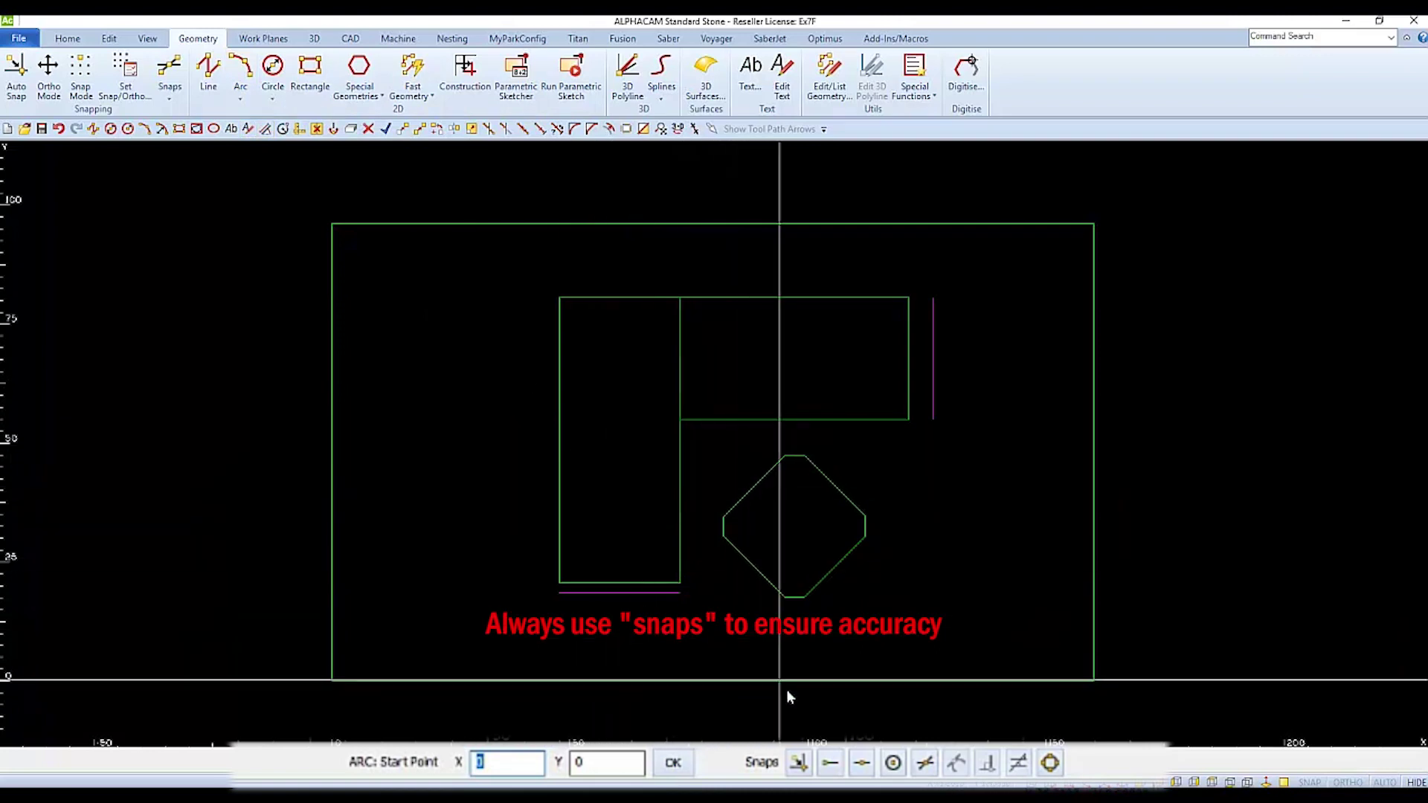
left_click(831, 763)
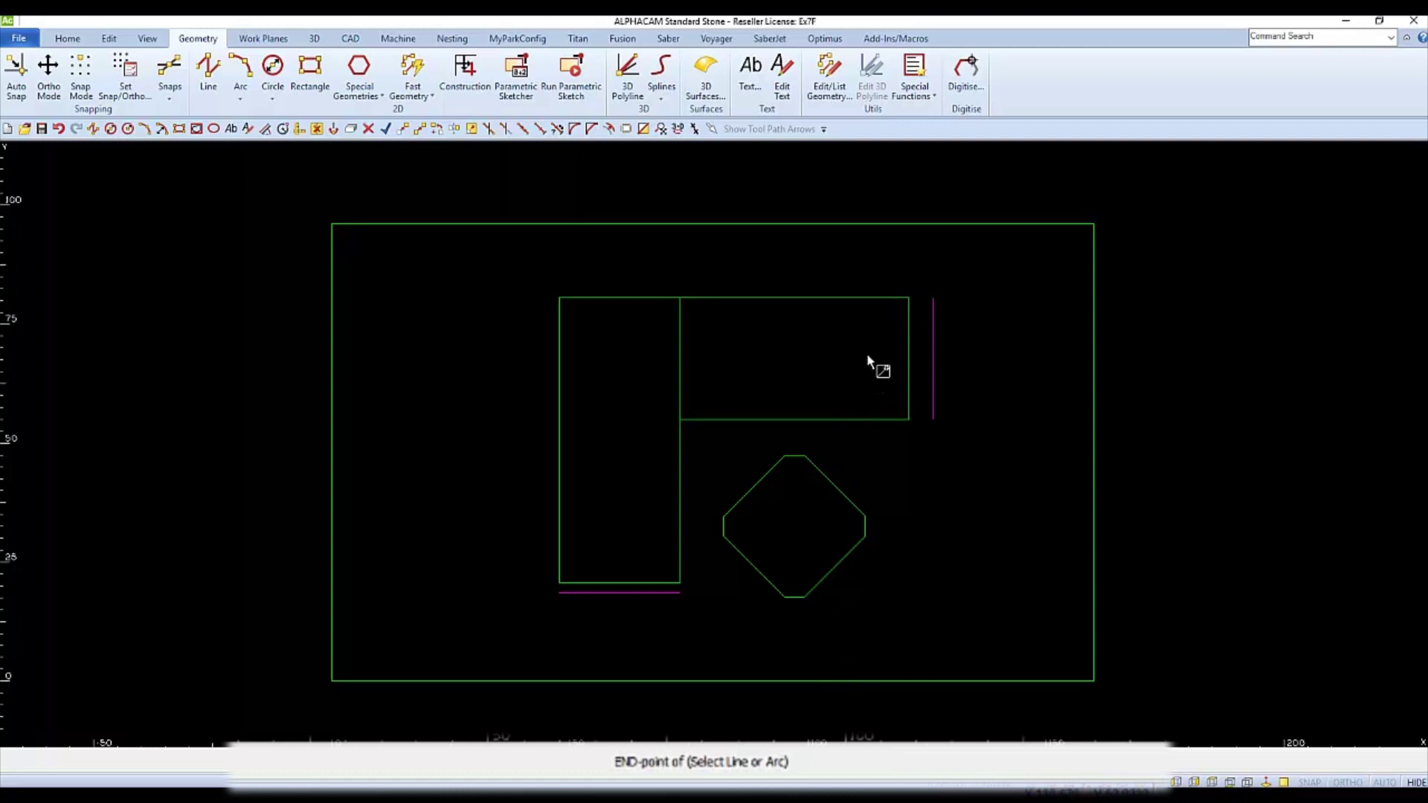
left_click(908, 299)
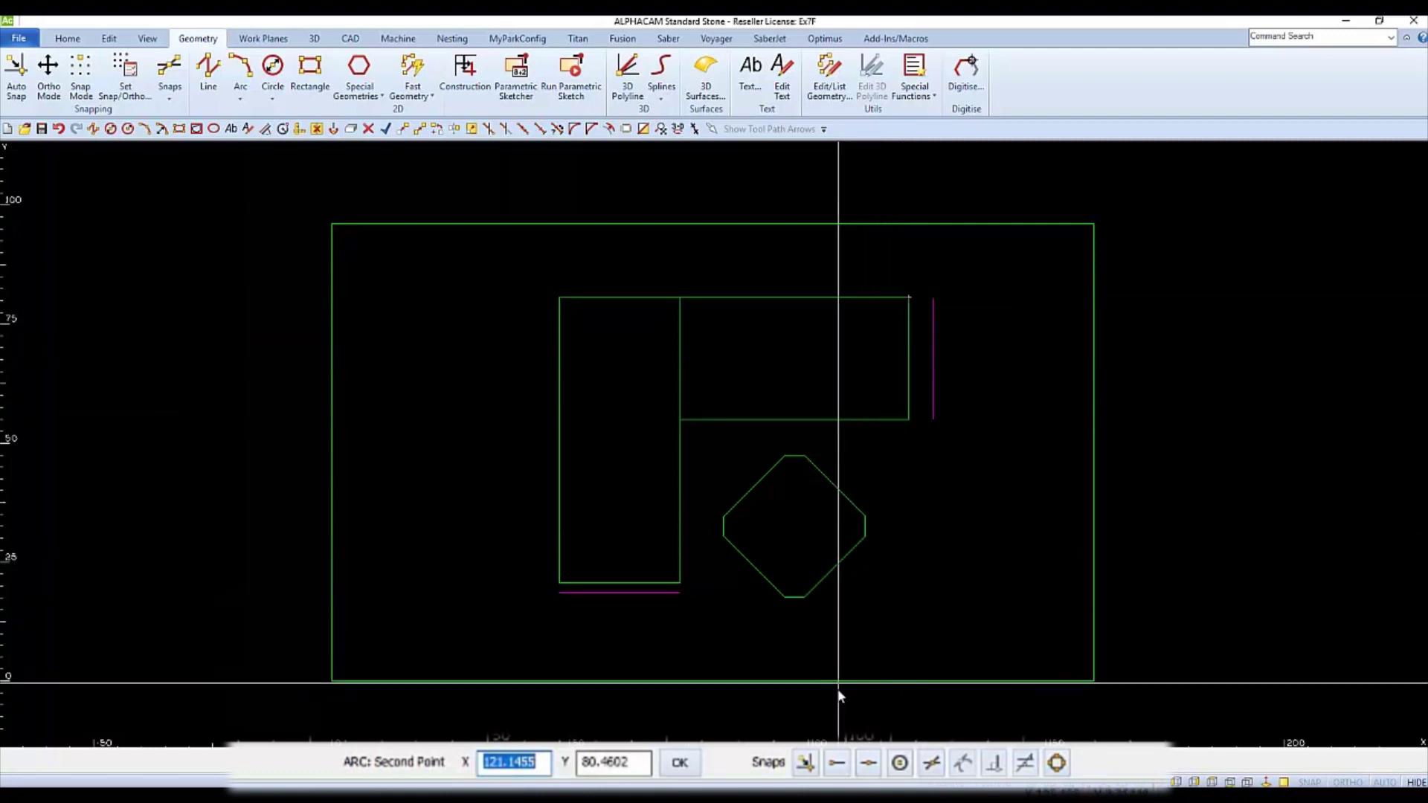
left_click(869, 765)
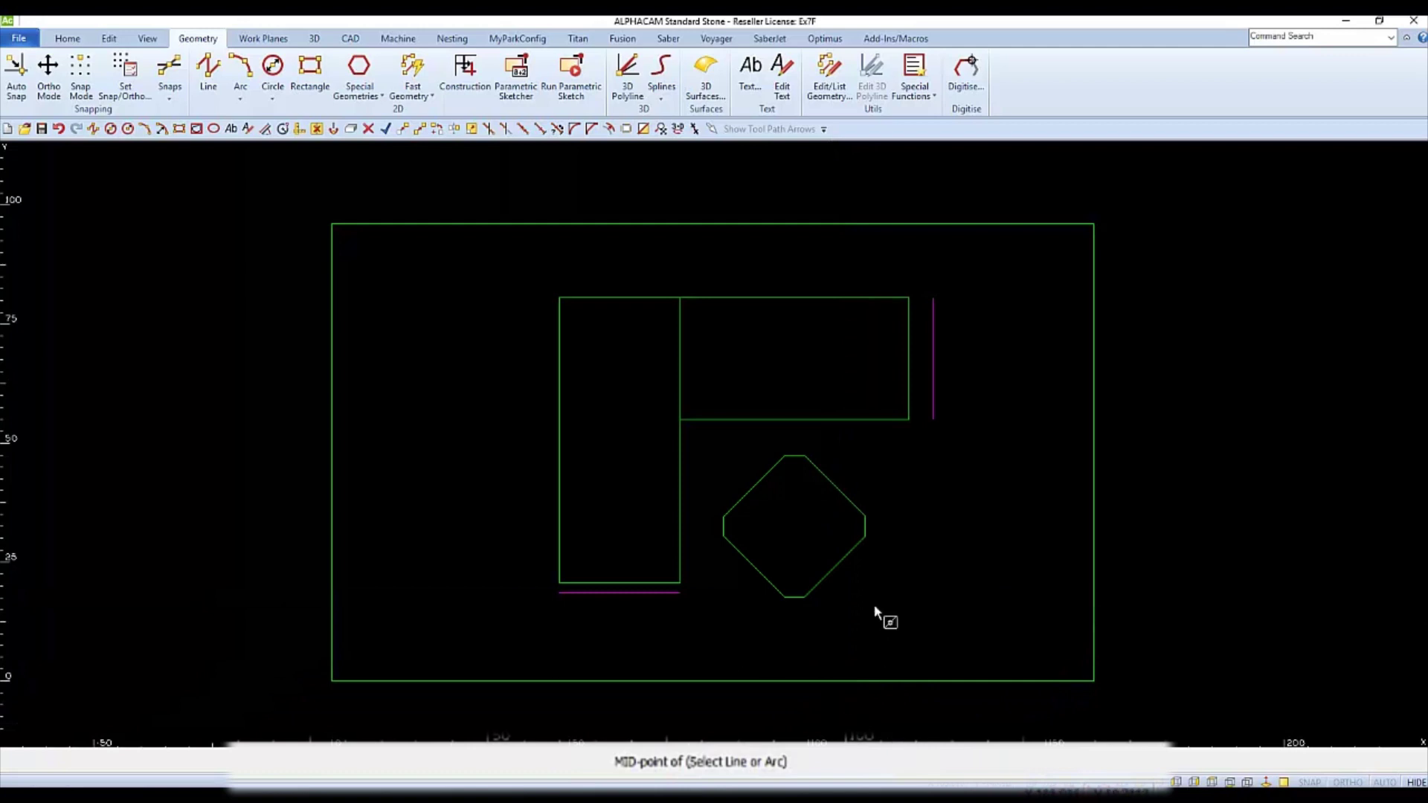
left_click(932, 359)
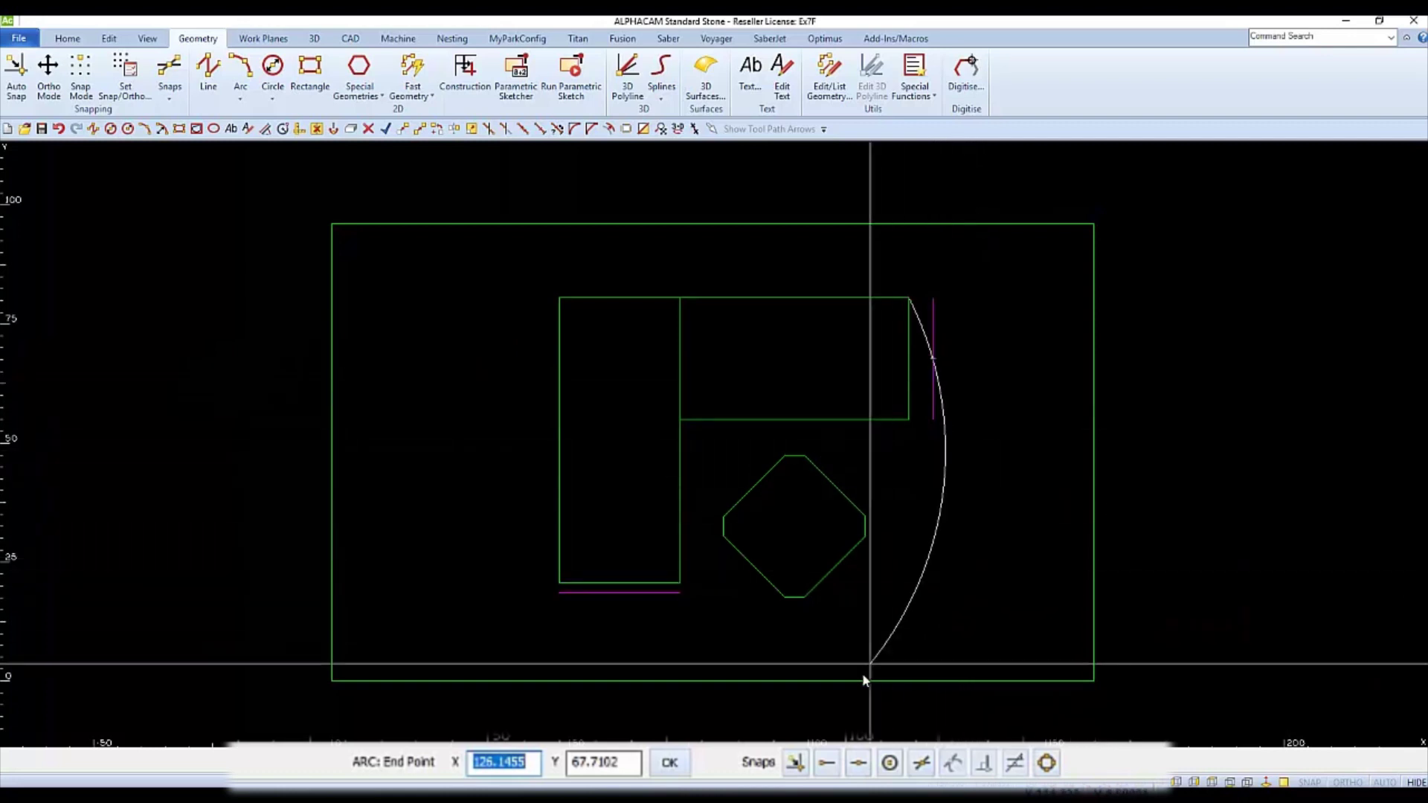
left_click(827, 763)
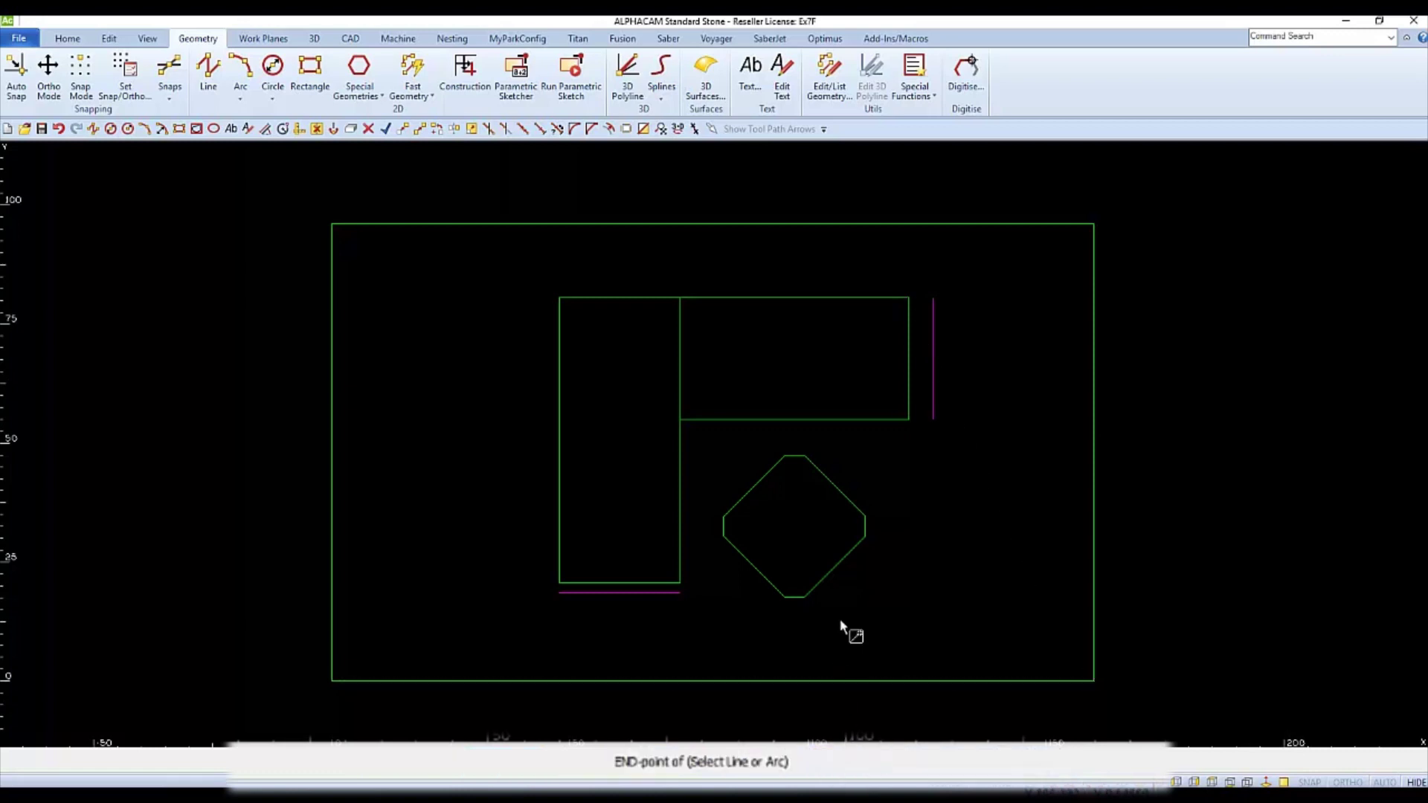
left_click(902, 423)
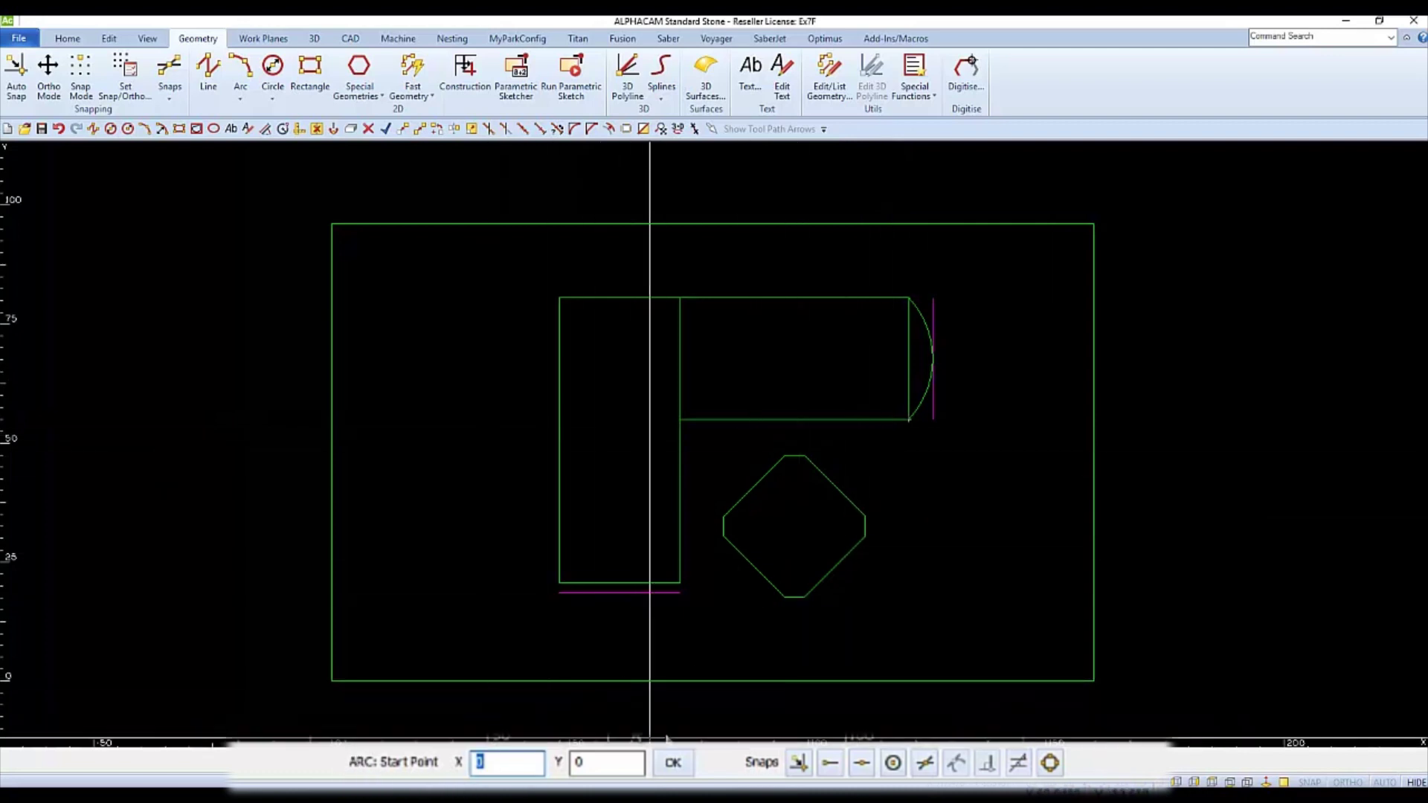
Draw a three-point arc from the vertical rectangle's lower-right corner through the lower offset line's midpoint to its lower-left corner.
left_click(829, 766)
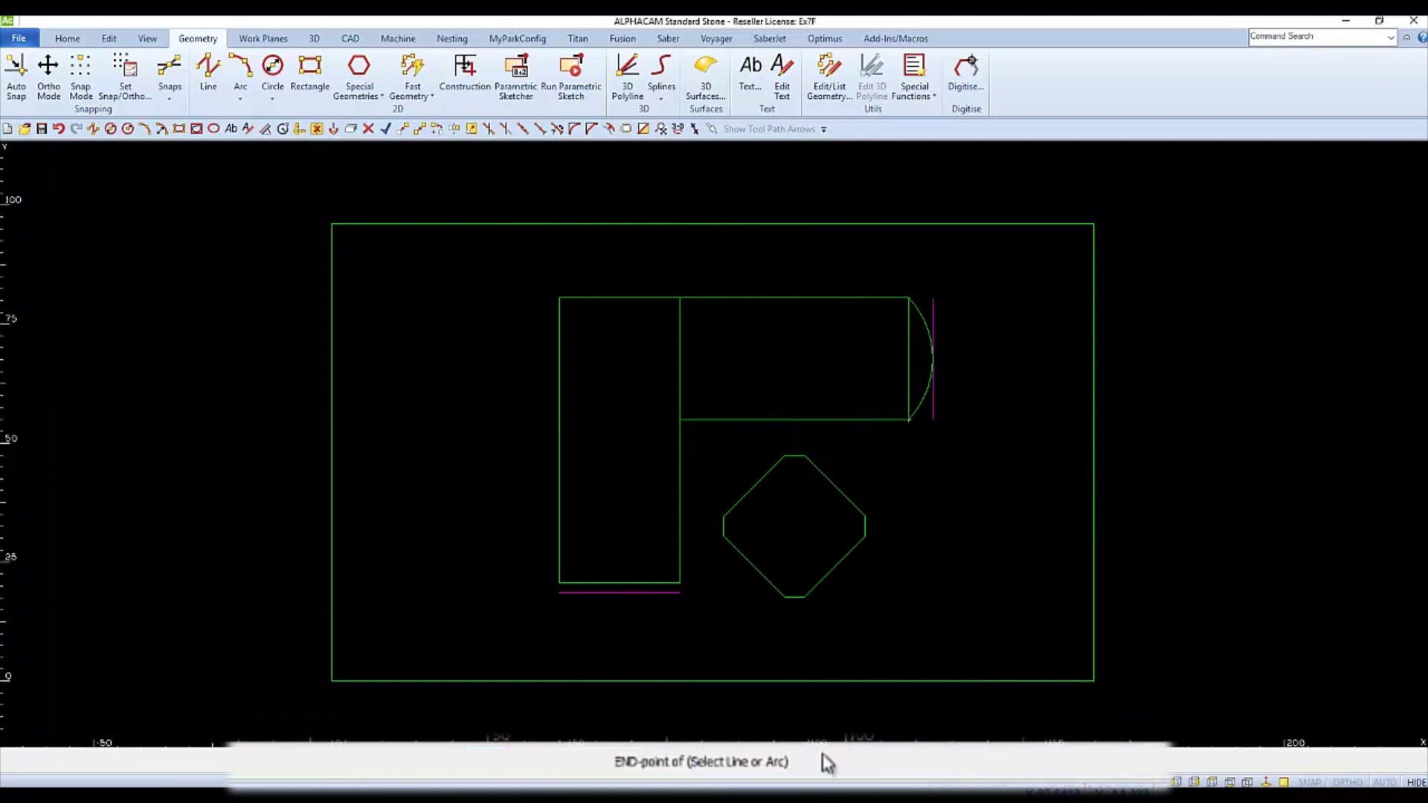
left_click(681, 583)
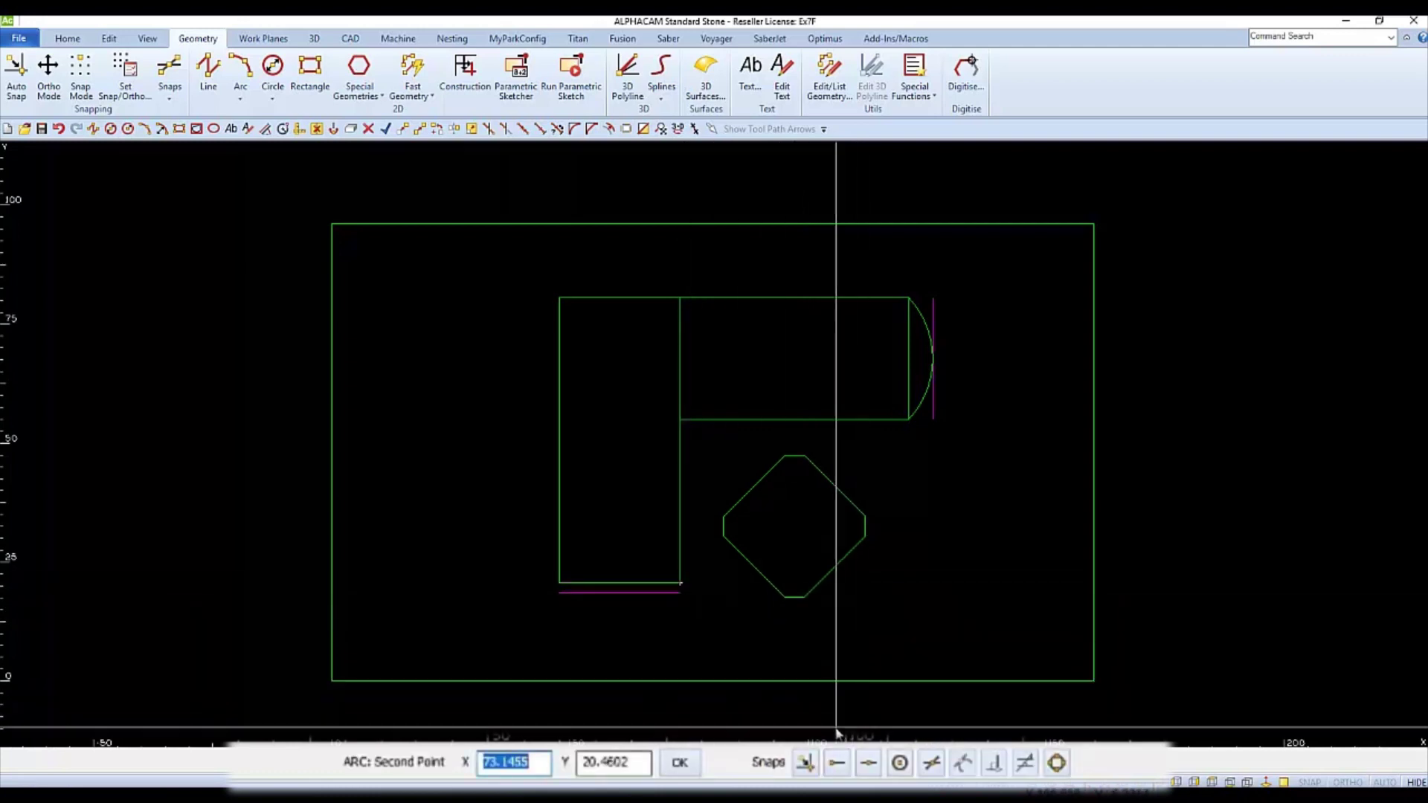
left_click(868, 763)
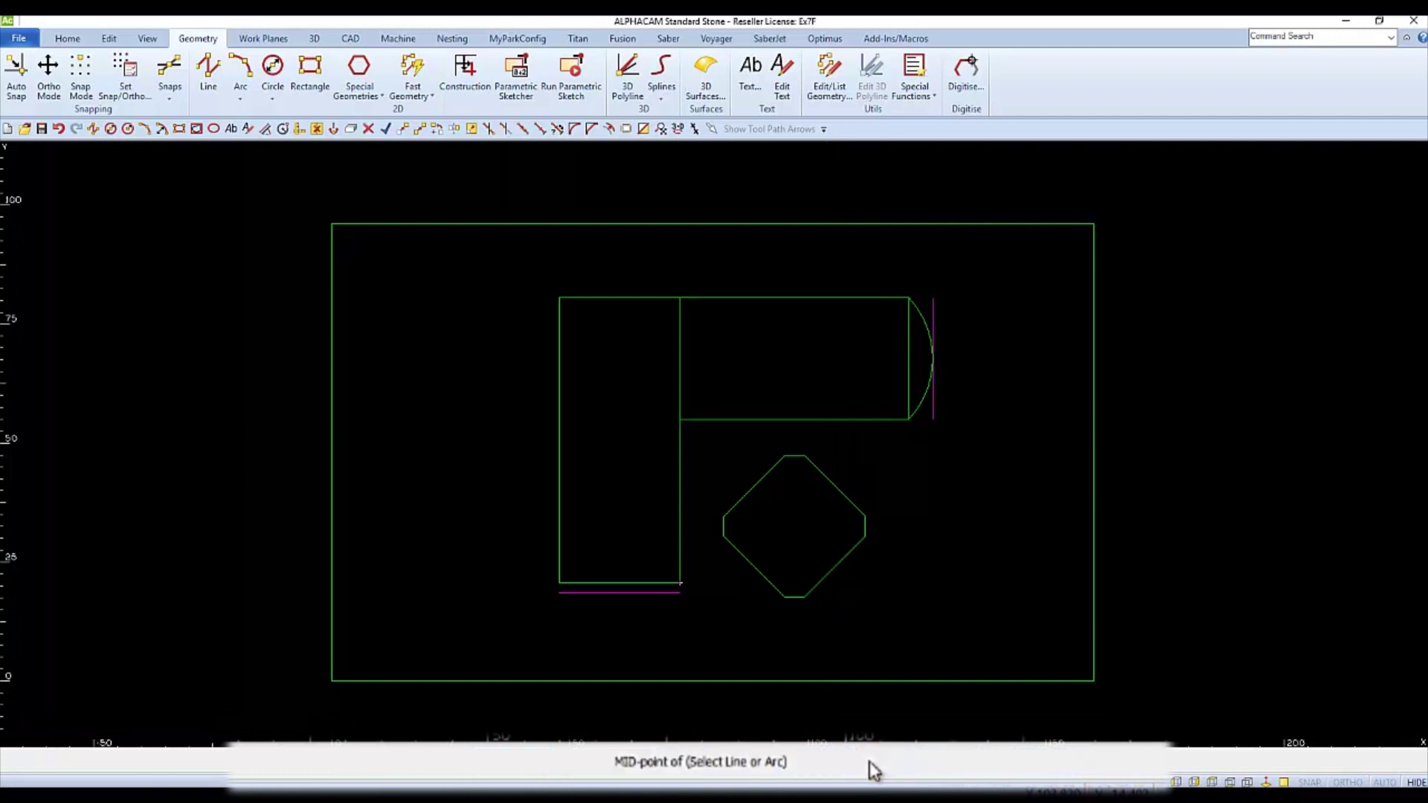
left_click(621, 594)
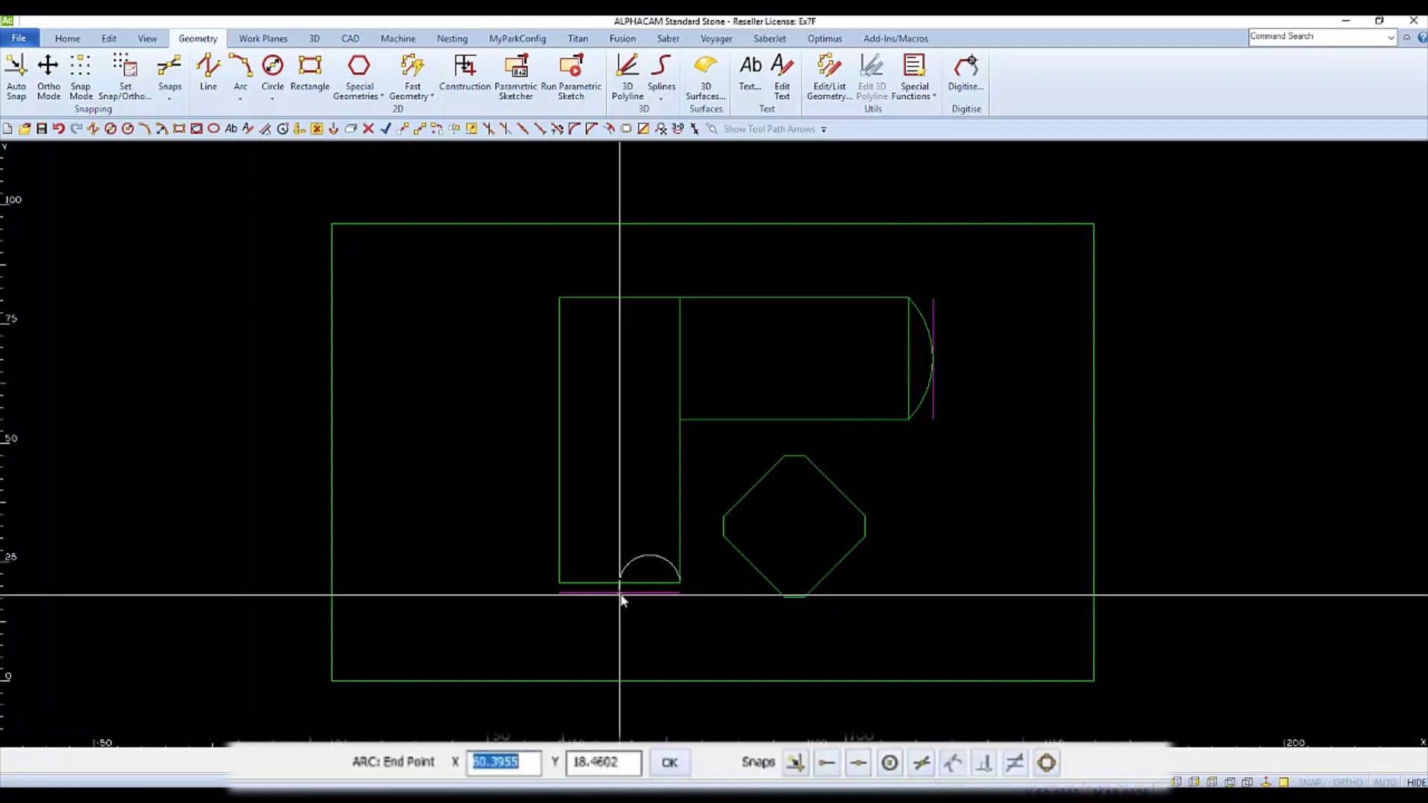
left_click(831, 766)
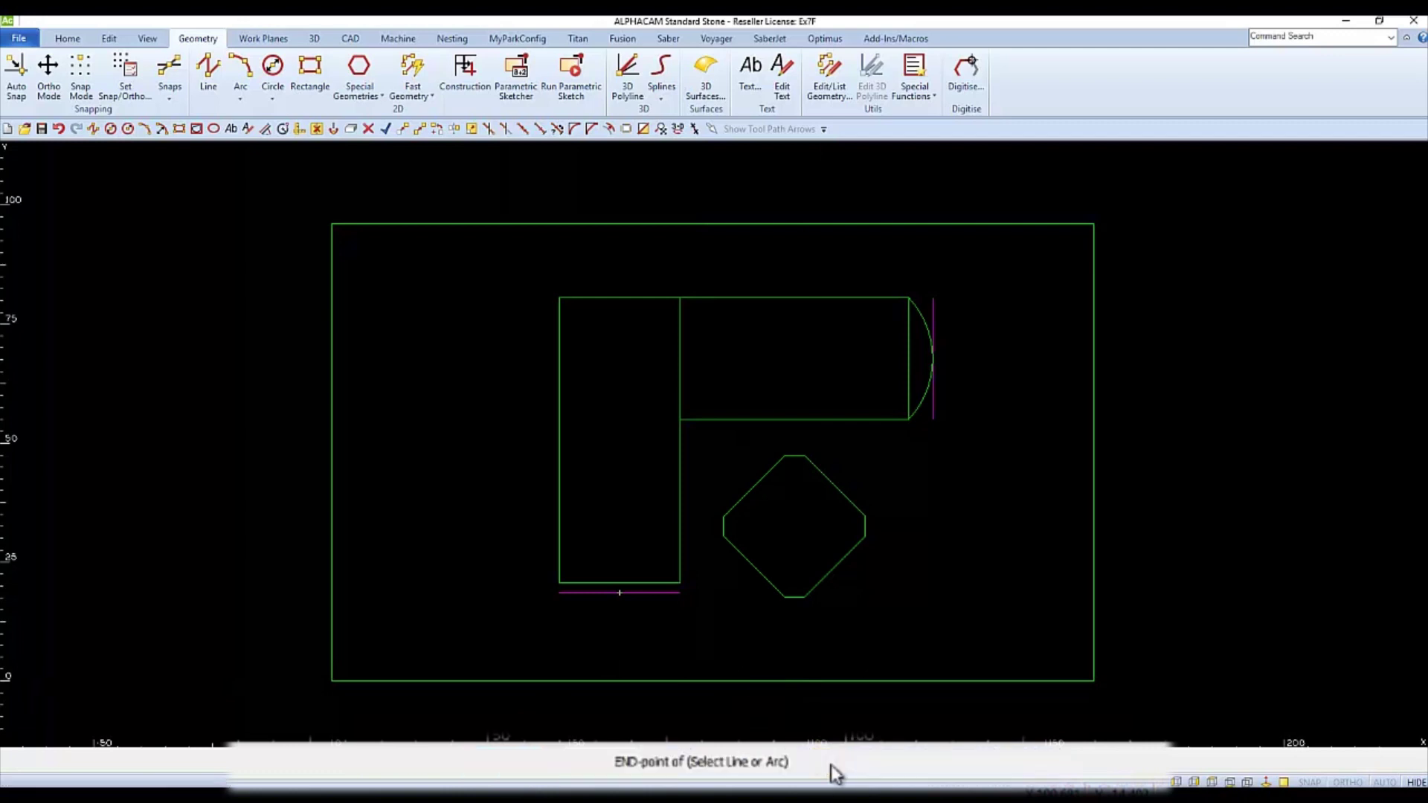
left_click(564, 584)
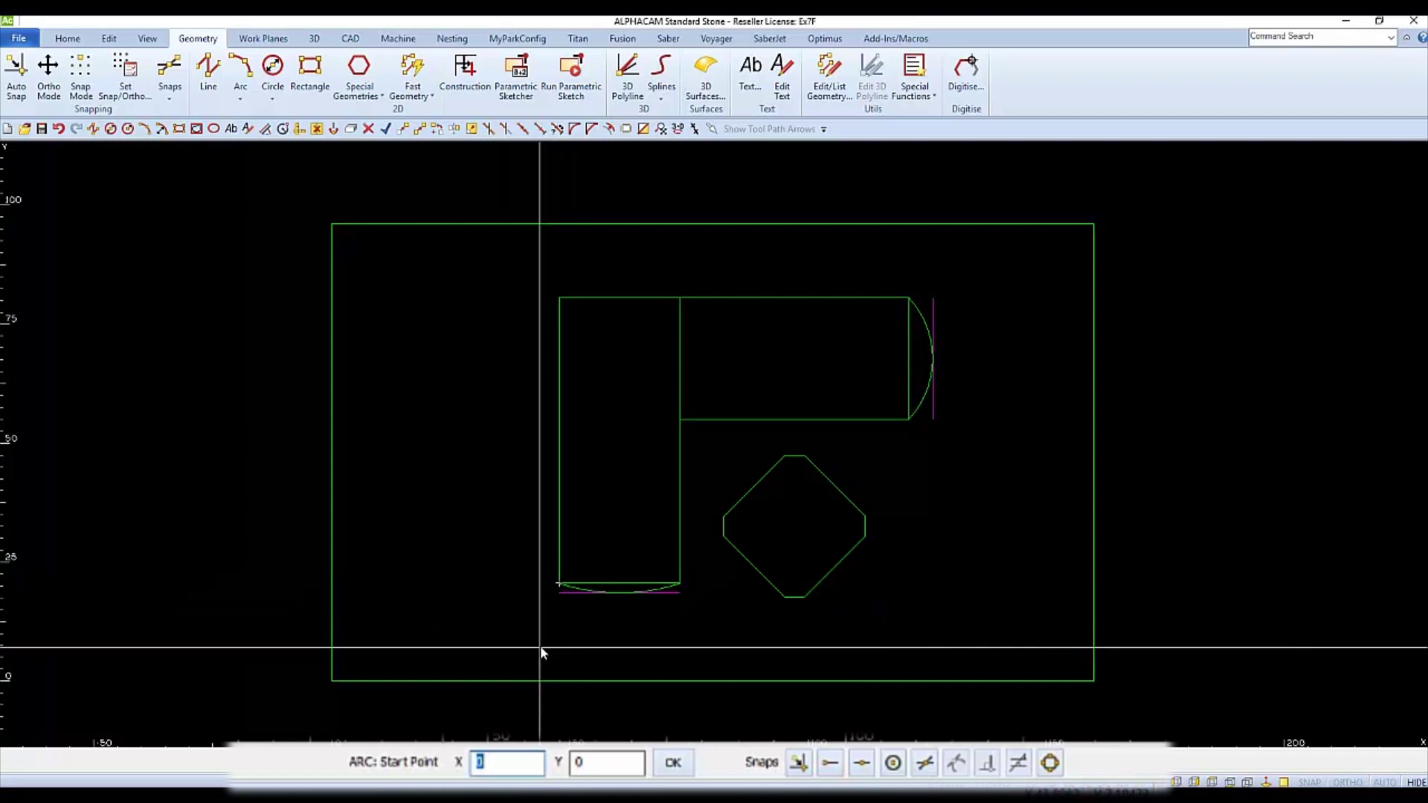
key("Escape")
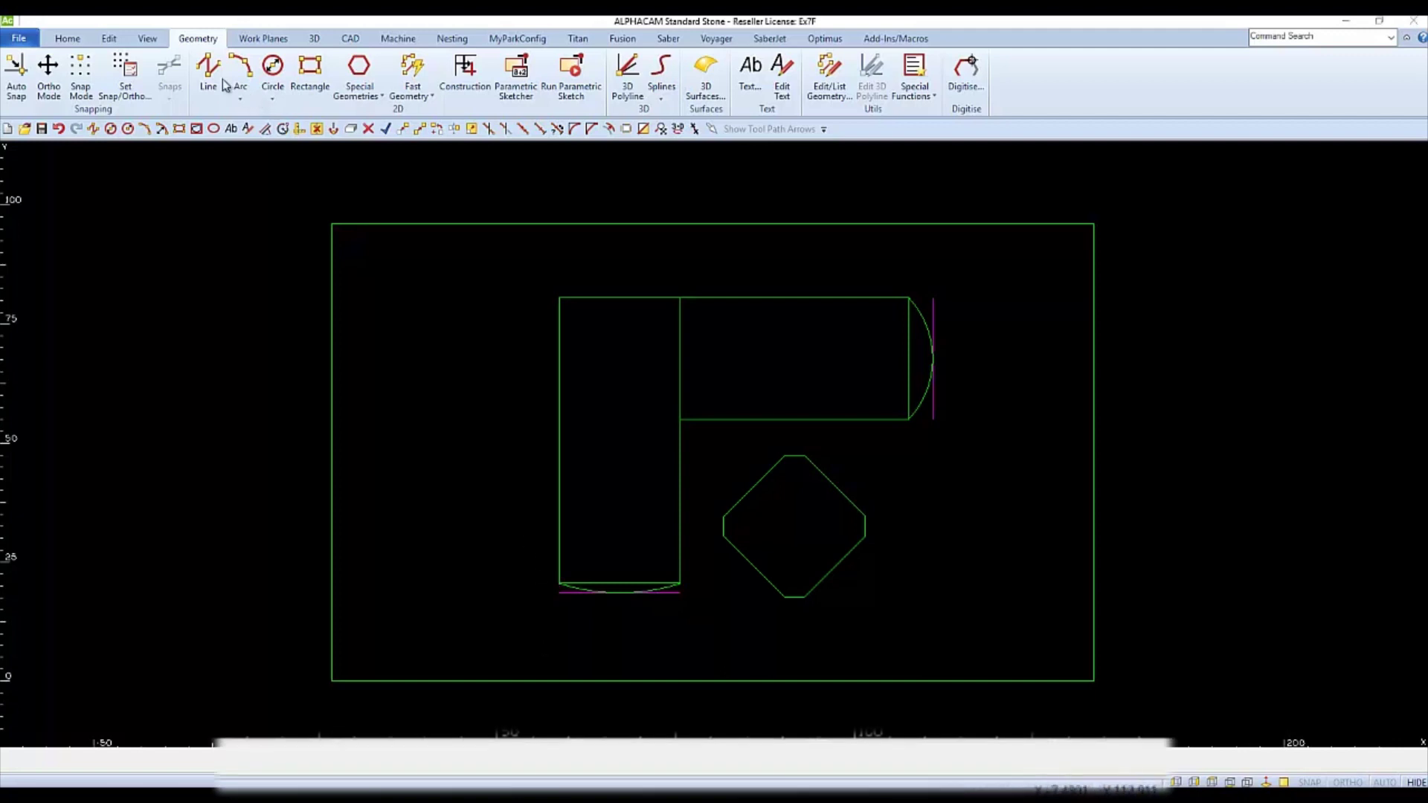
Delete the two offset construction lines beside the right arc and below the bottom arc.
left_click(107, 39)
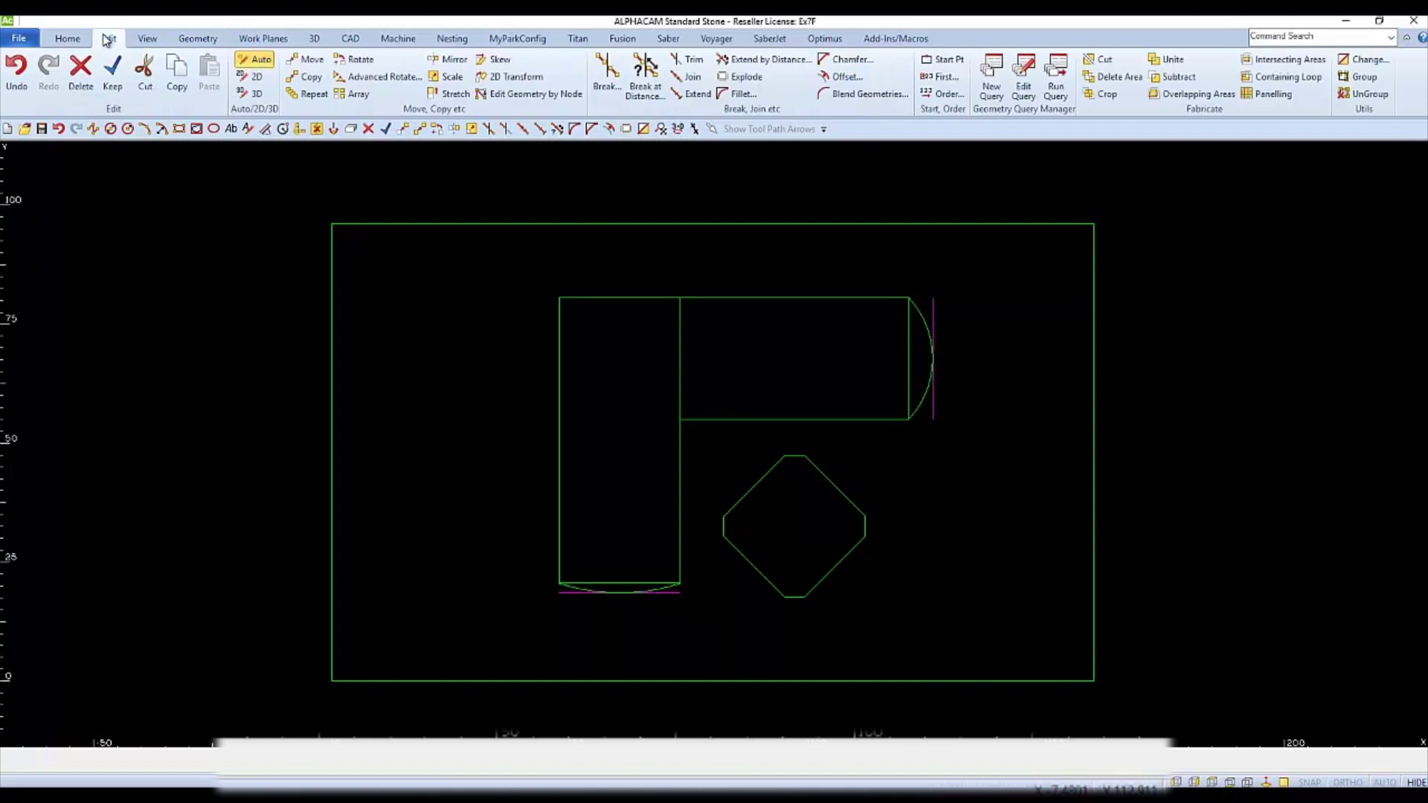
left_click(82, 73)
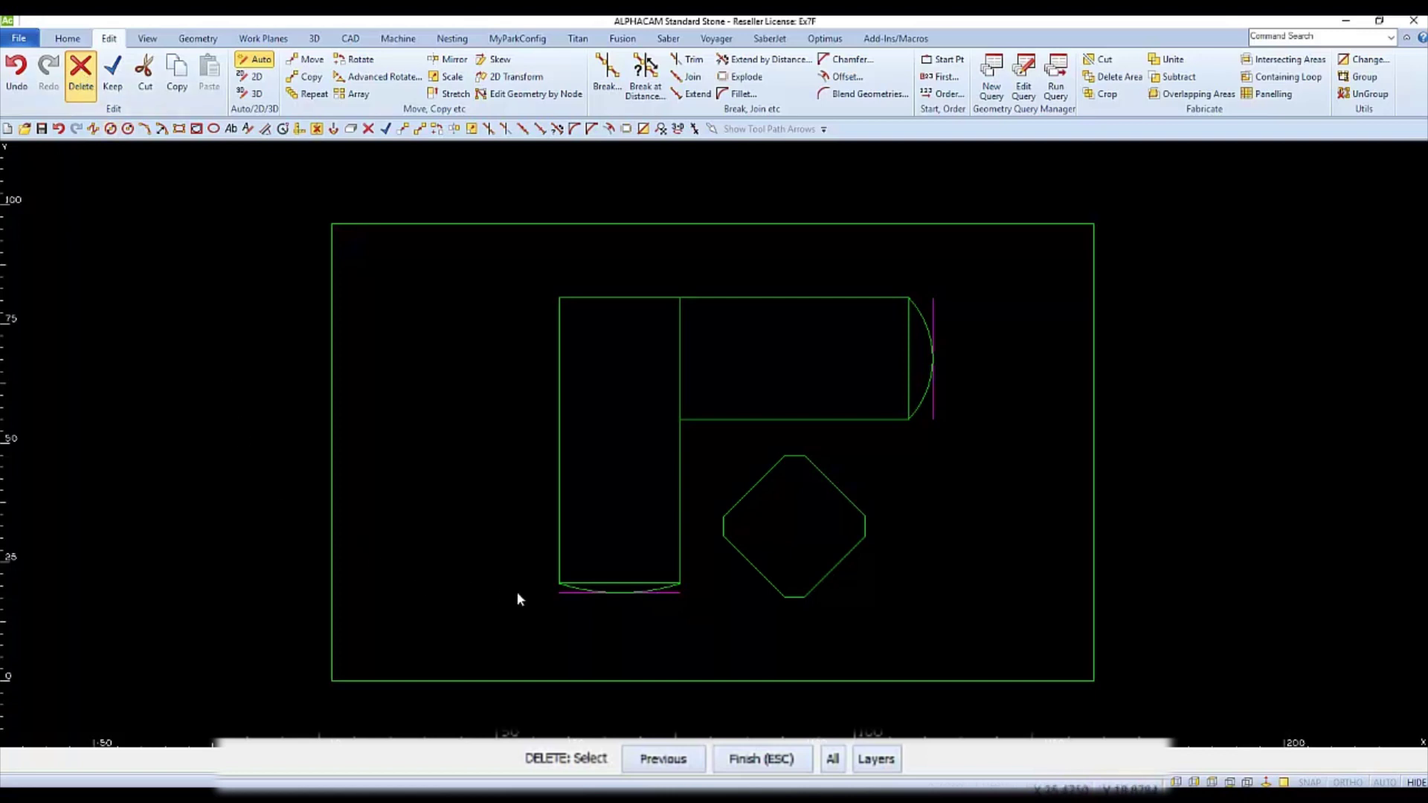
left_click(560, 592)
left_click(935, 412)
key("Escape")
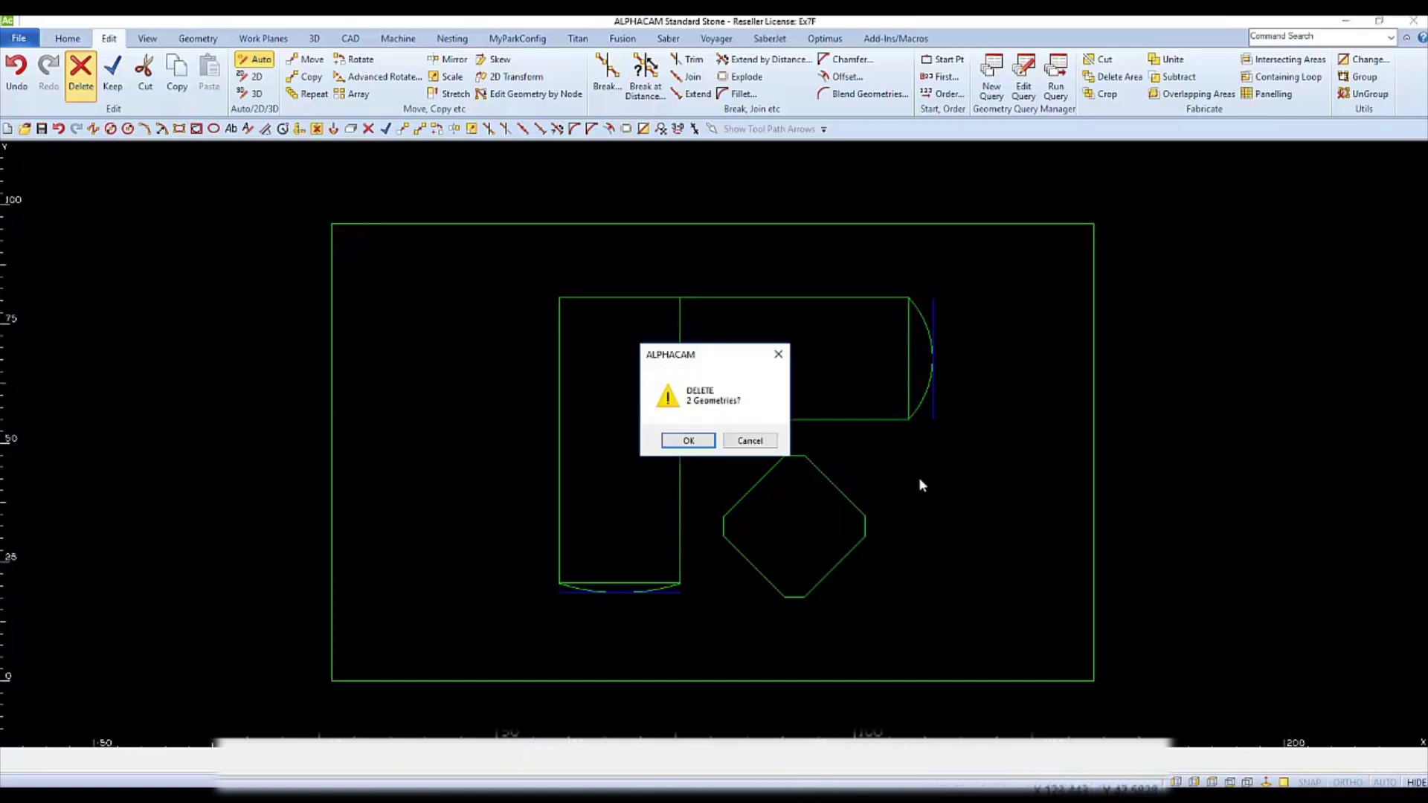
left_click(688, 441)
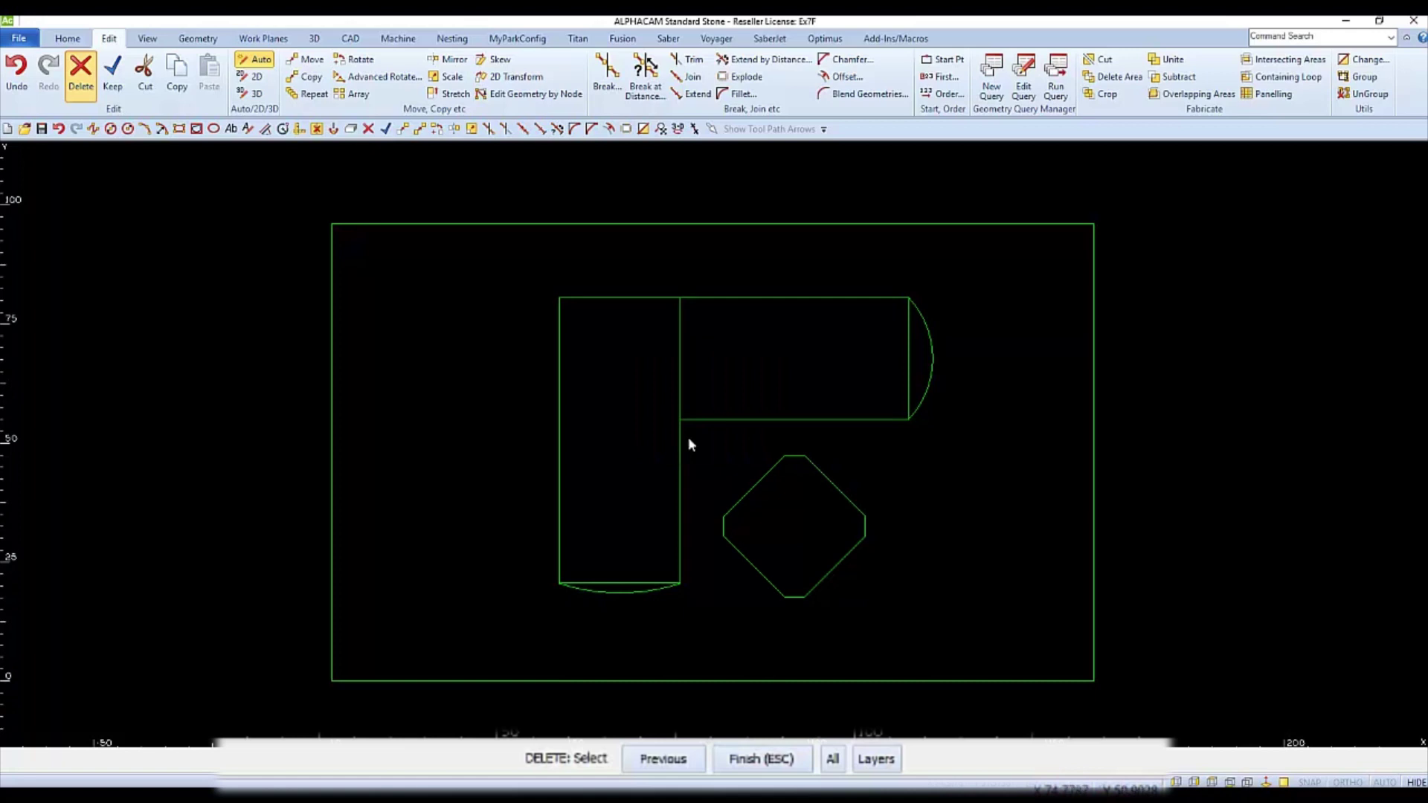
Delete the tall vertical rectangle by selecting its bottom edge above the lower arc.
left_click(618, 579)
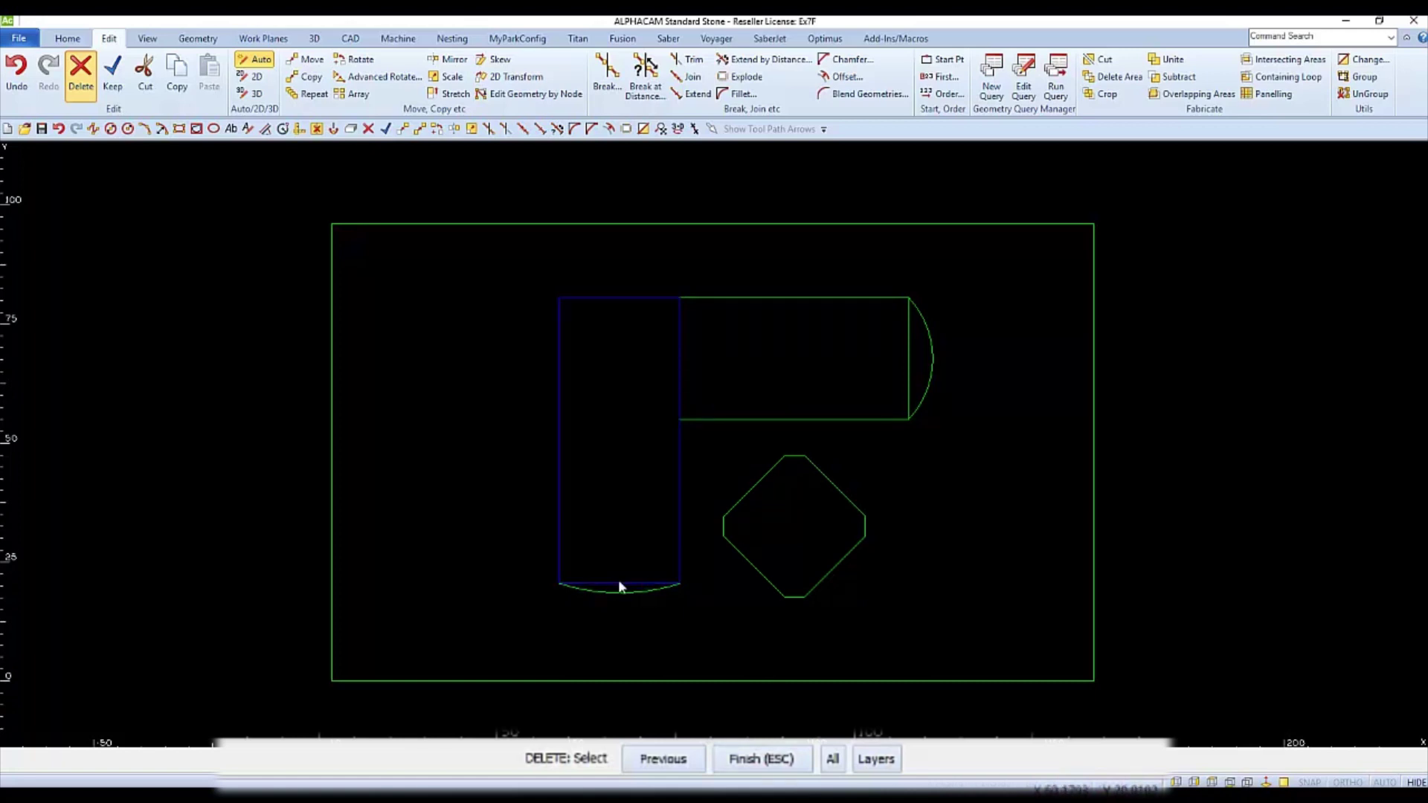
left_click(769, 760)
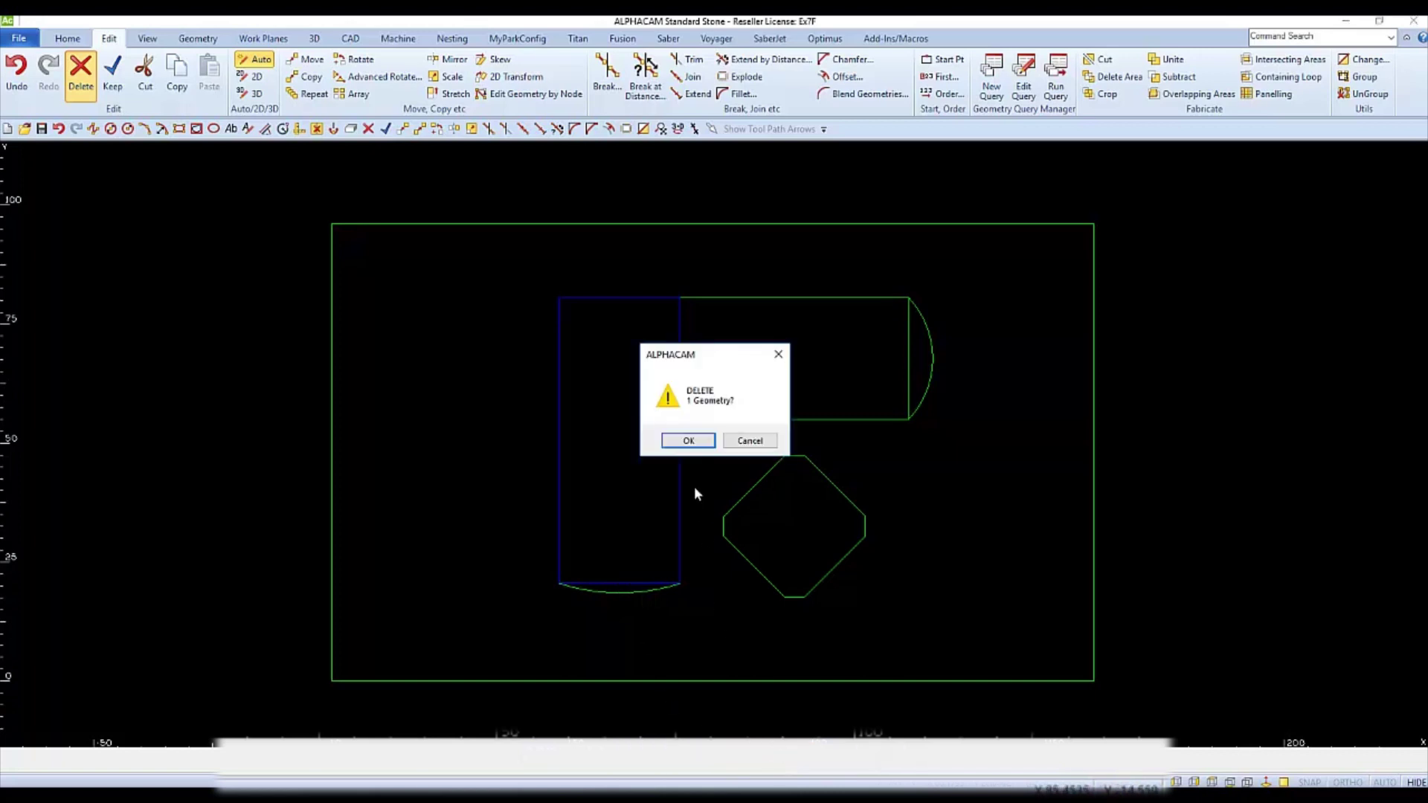
left_click(688, 441)
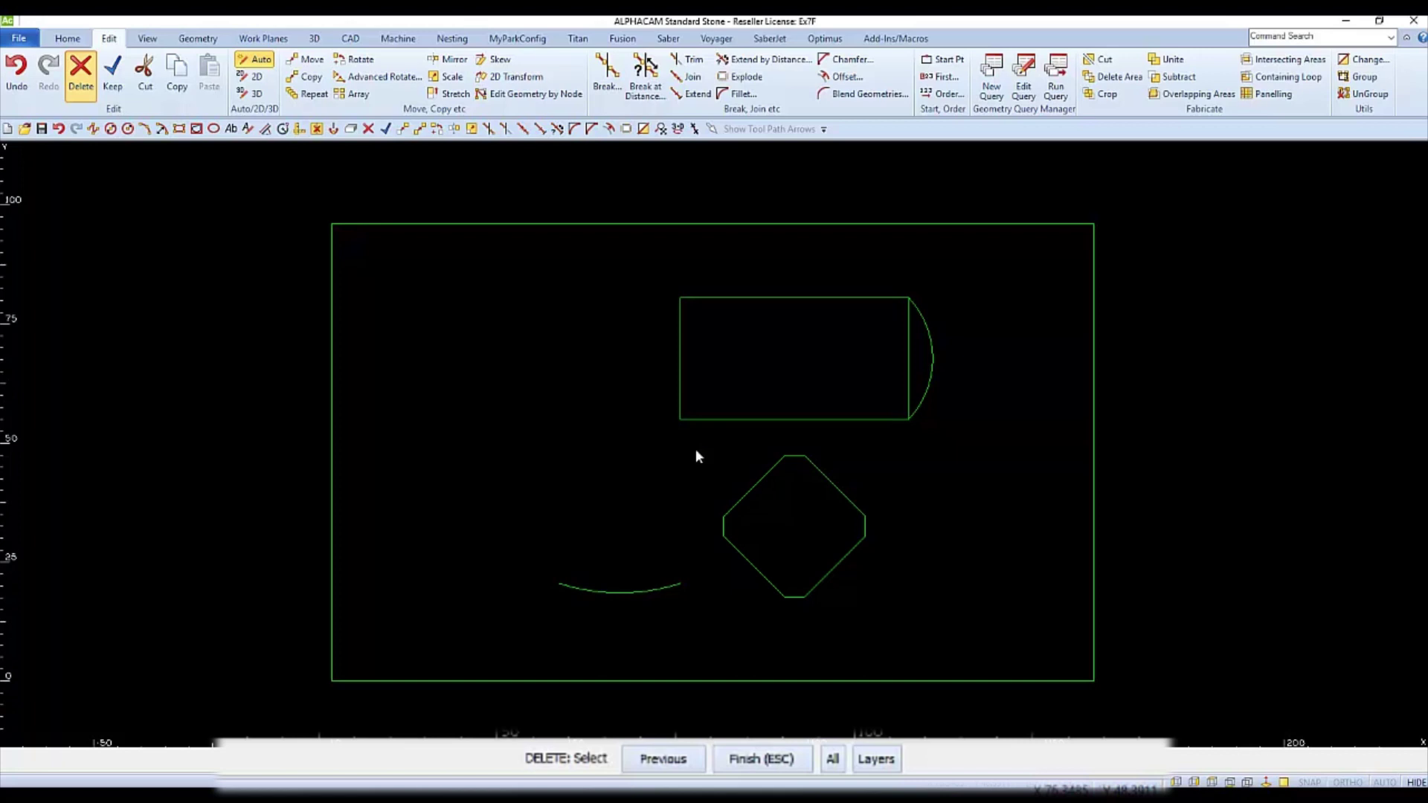
key("Escape")
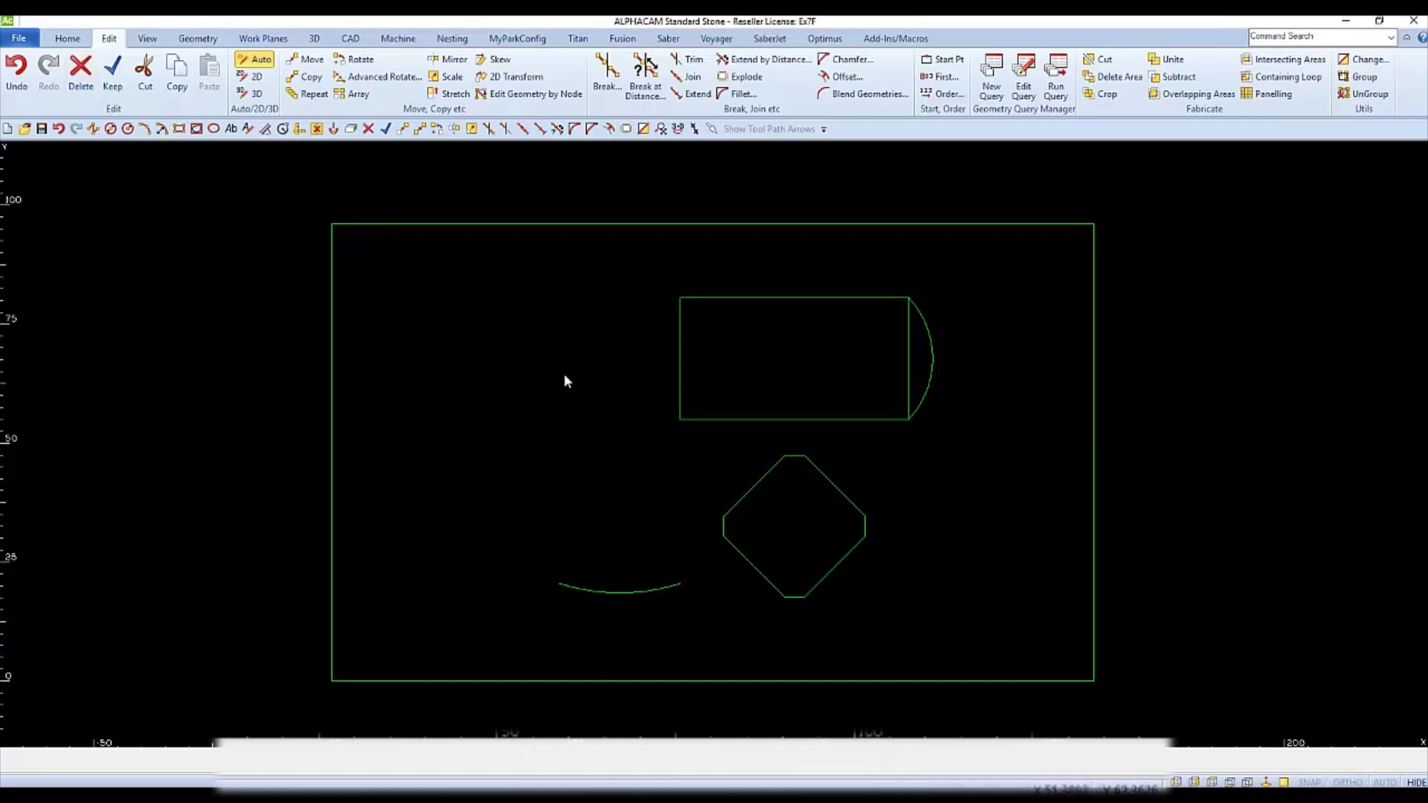
Undo the vertical rectangle's deletion and trim away both rectangles' straight edges beside the end arcs, using the two arcs as cutting geometries.
left_click(20, 73)
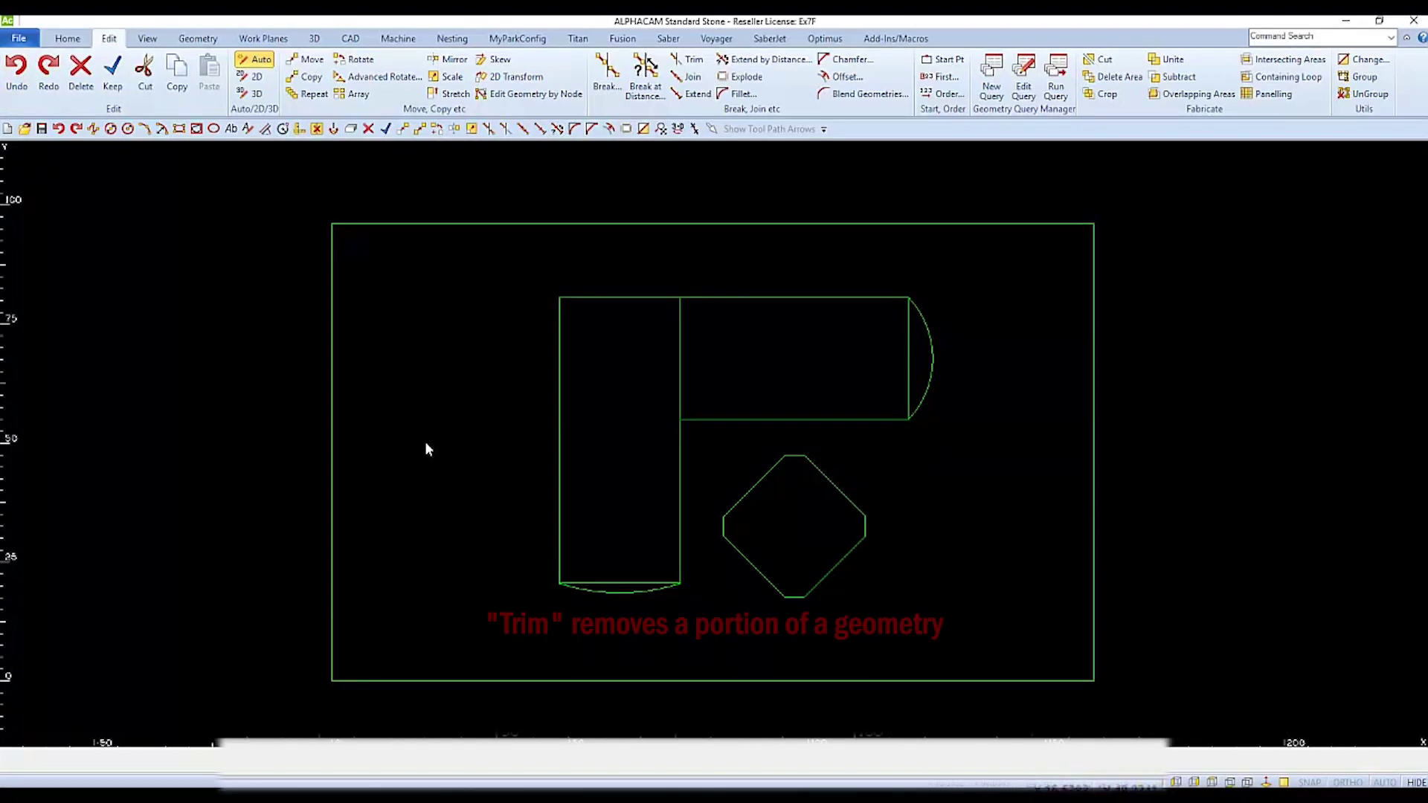
left_click(693, 63)
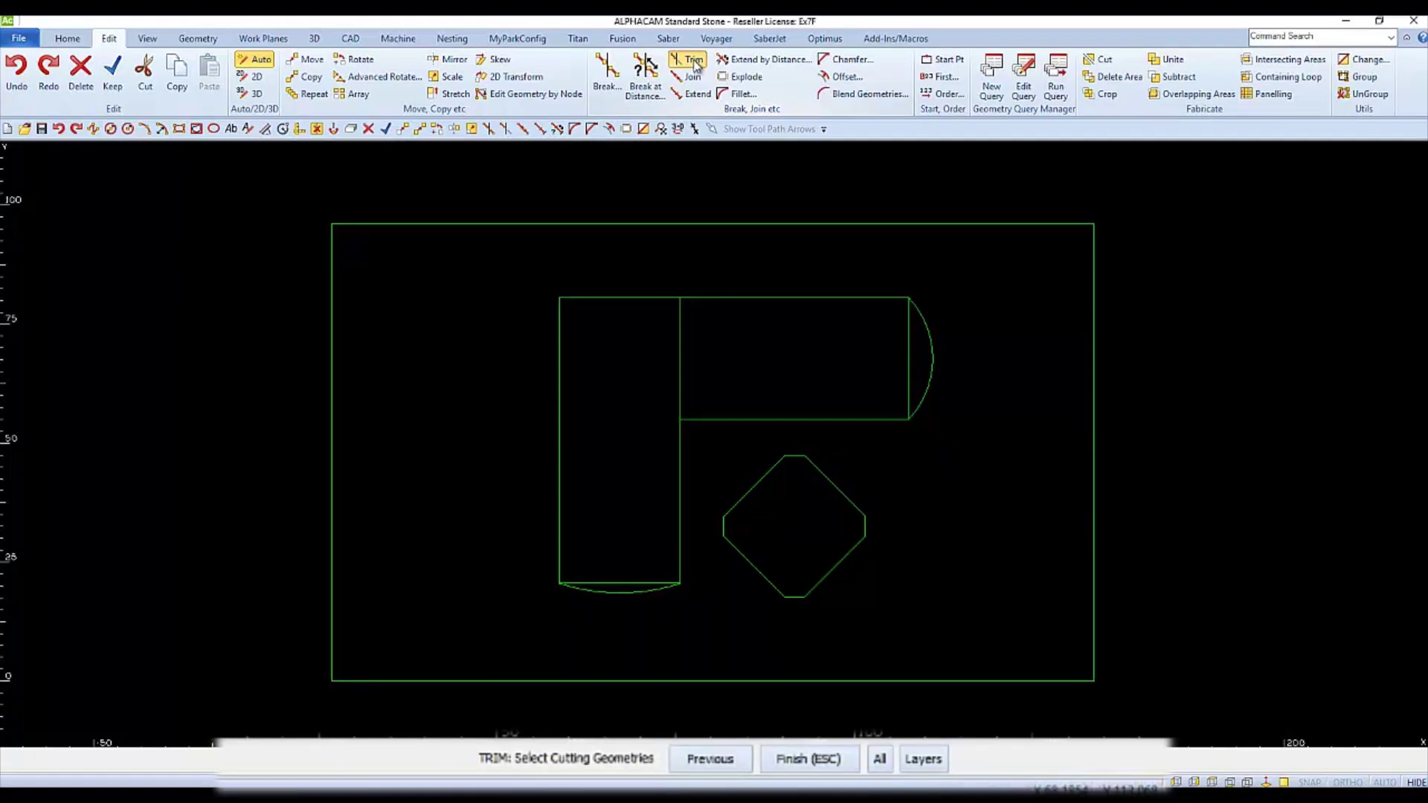
left_click(933, 362)
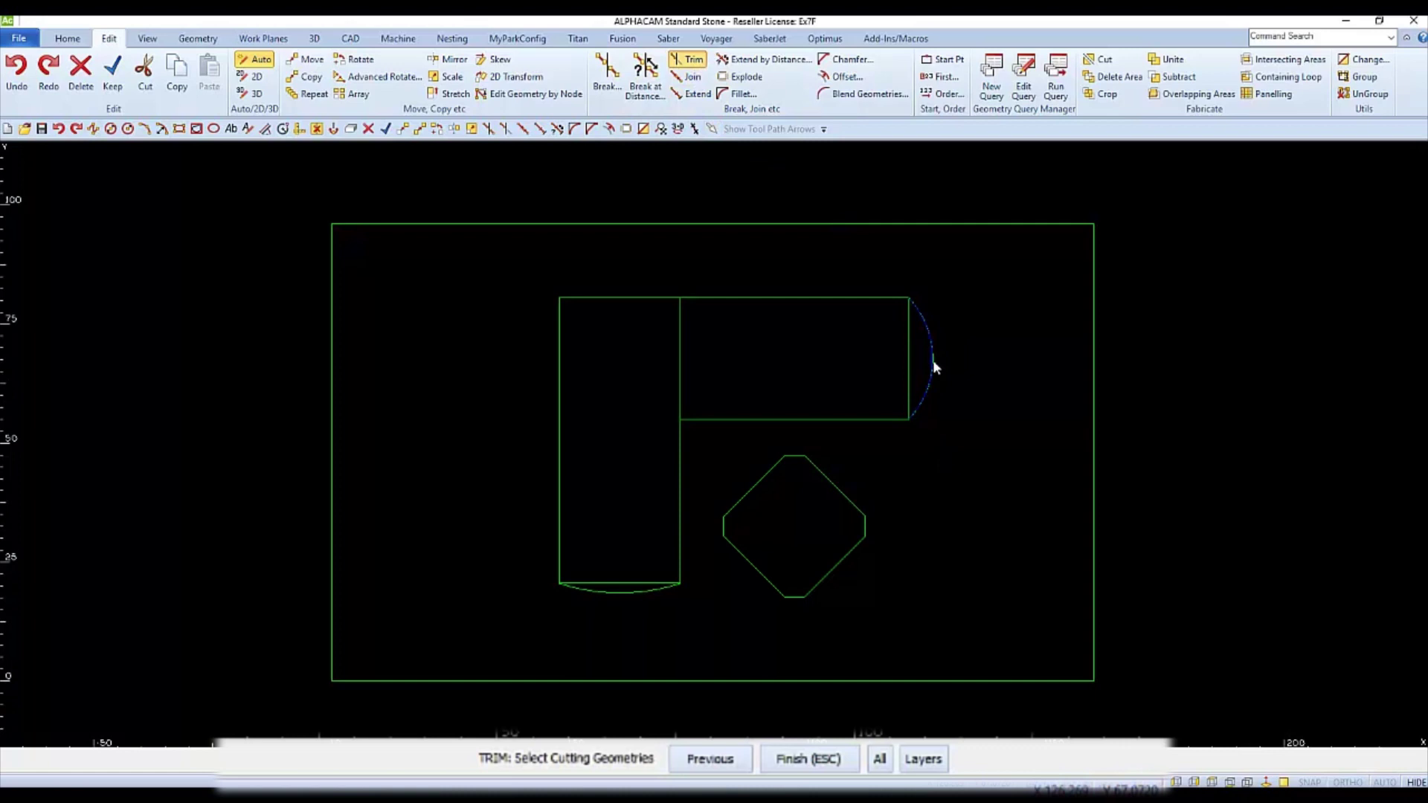
left_click(621, 589)
left_click(822, 774)
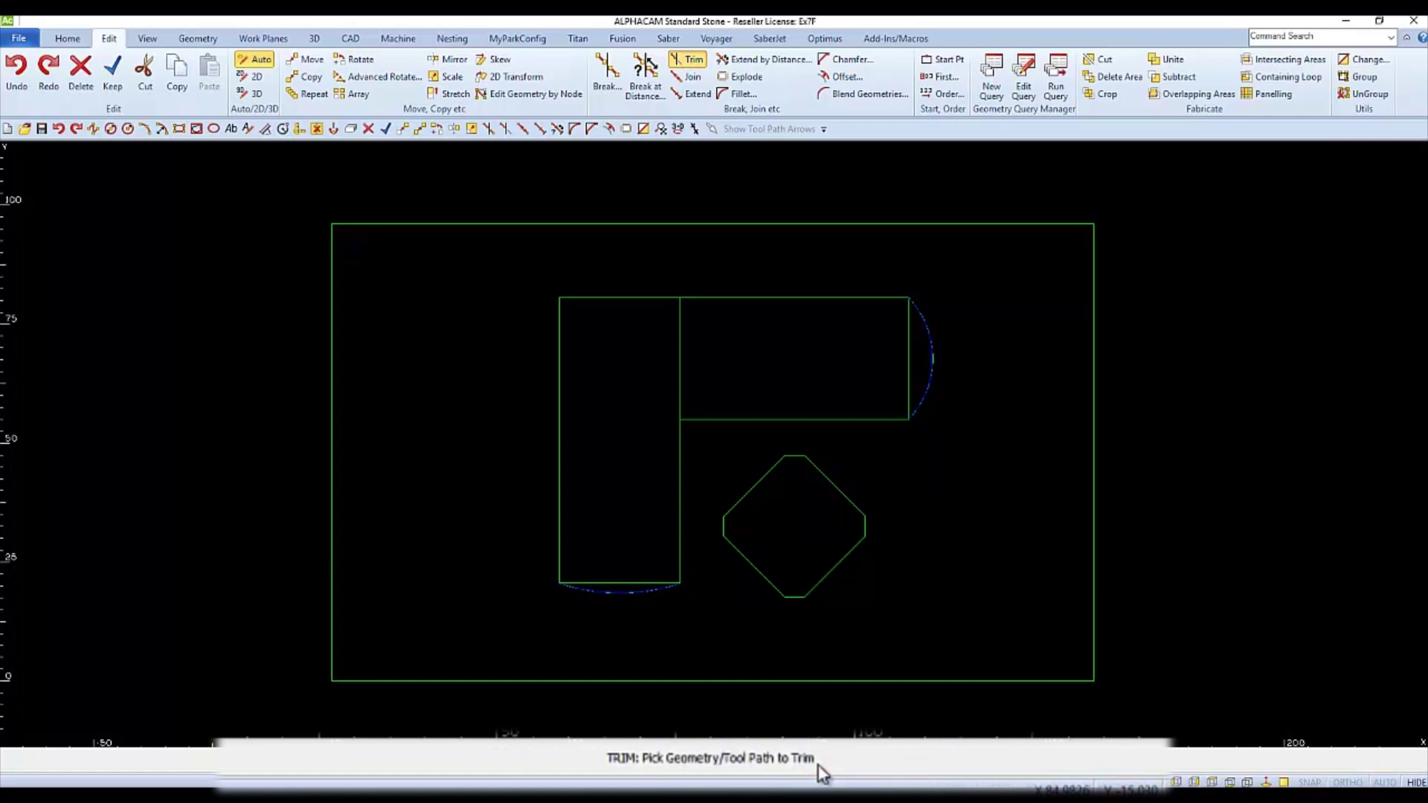
left_click(626, 583)
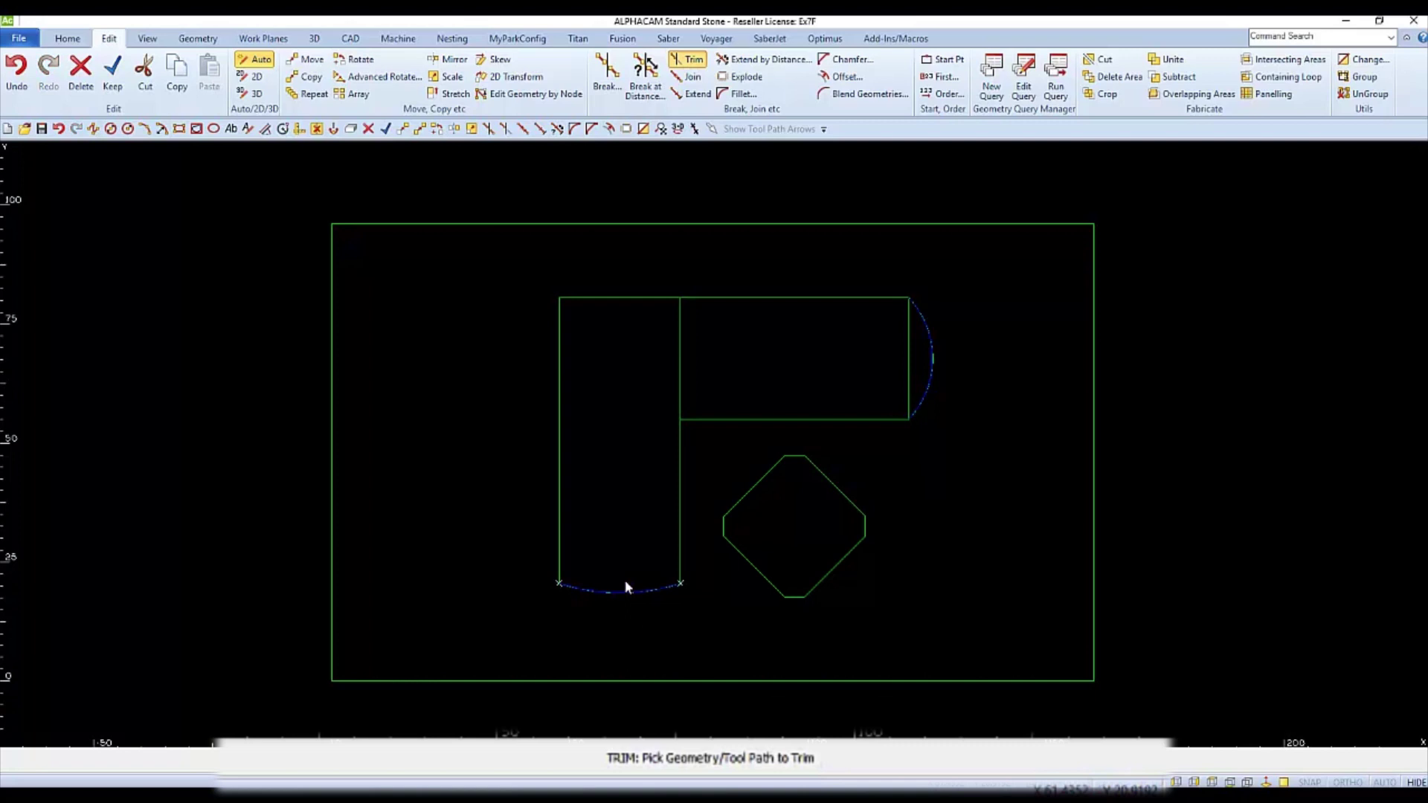
left_click(910, 357)
right_click(854, 360)
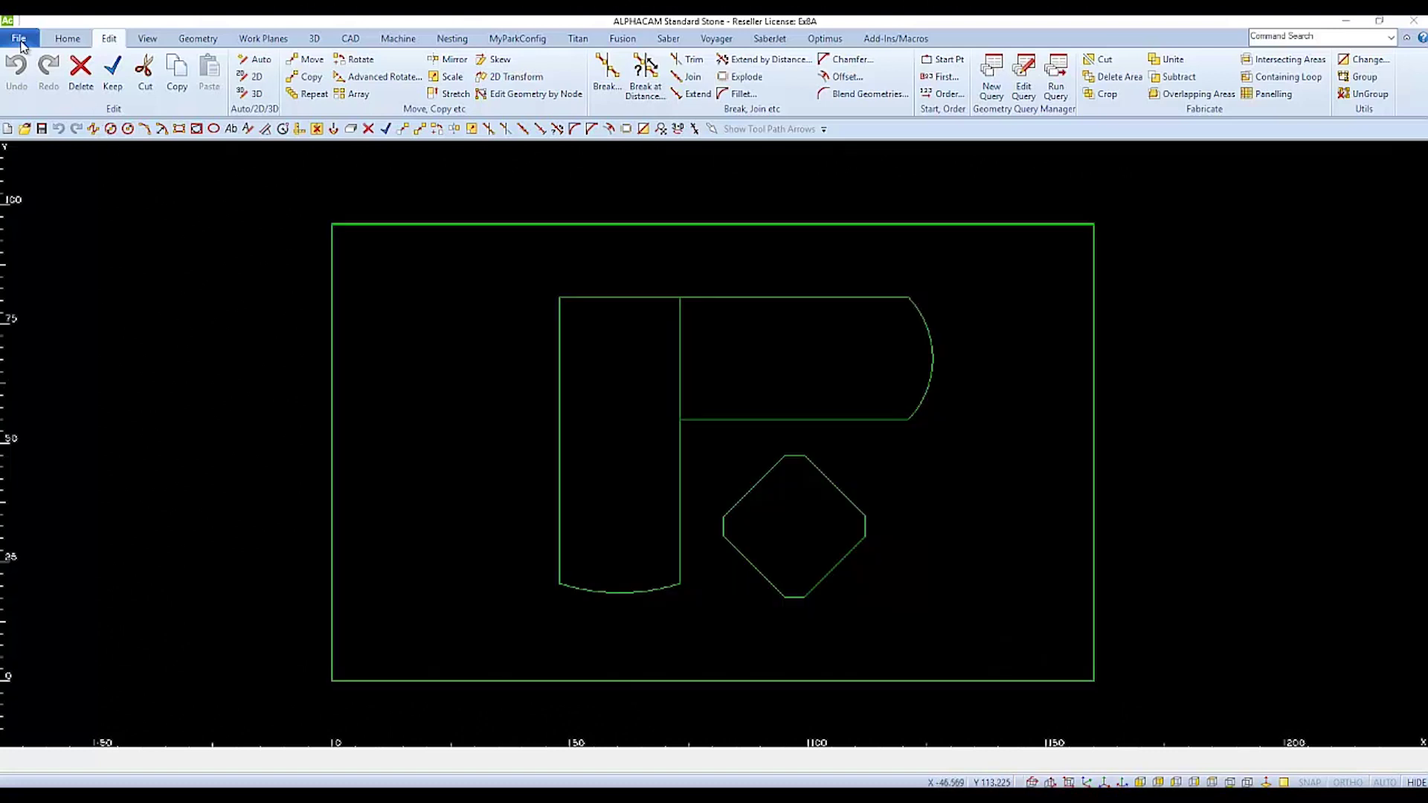
Begin saving a copy of the drawing and create a folder named "Training Drawings" on the Desktop.
left_click(19, 38)
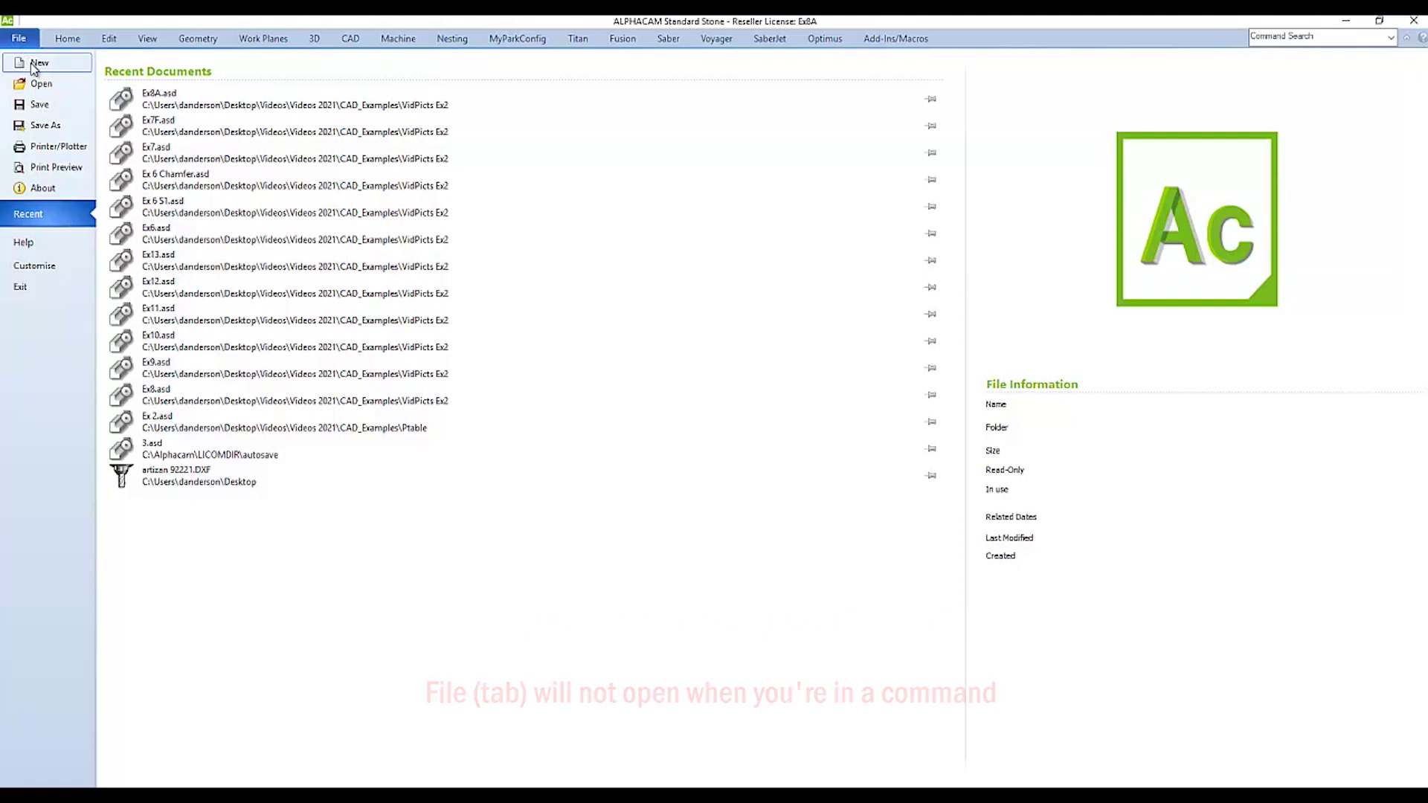
left_click(42, 130)
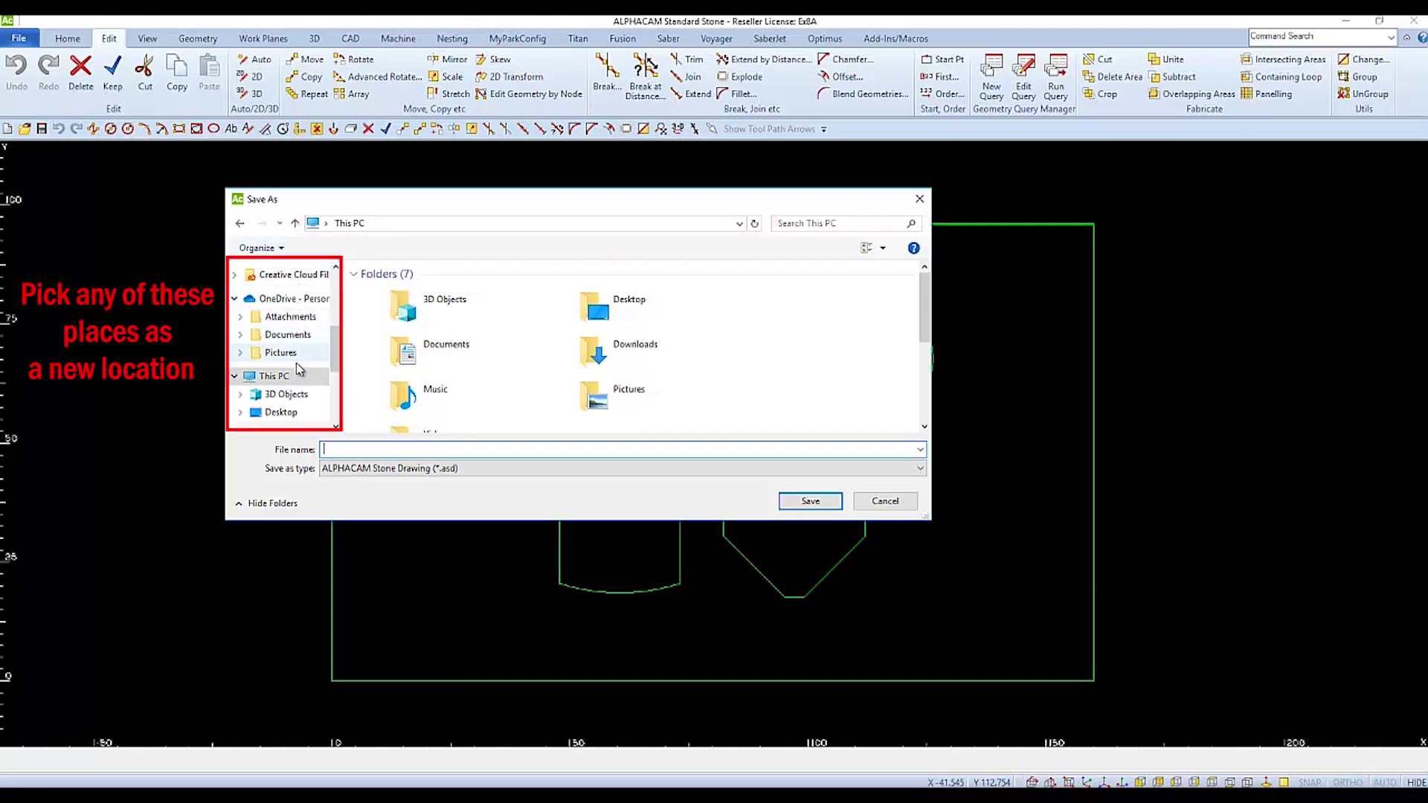
left_click(281, 413)
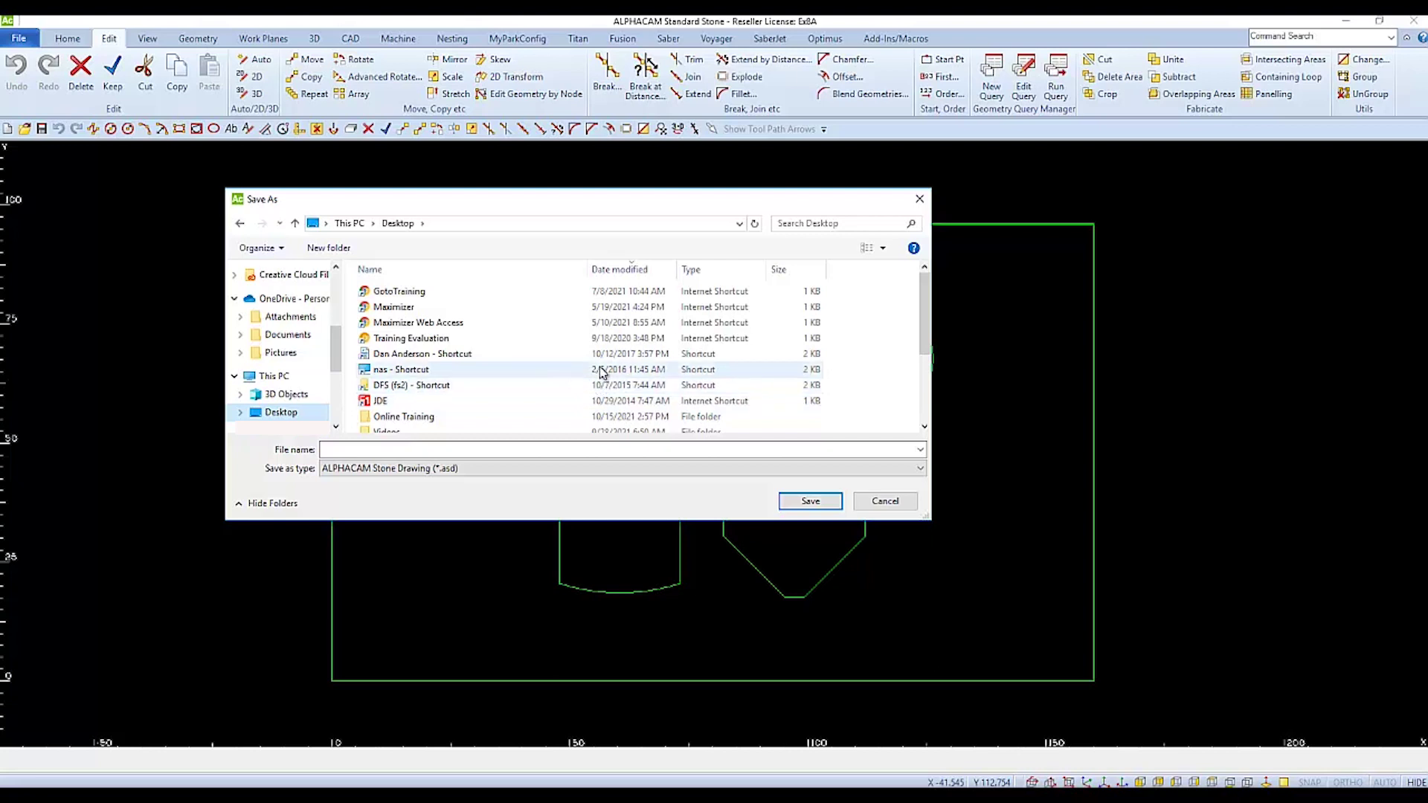
right_click(867, 329)
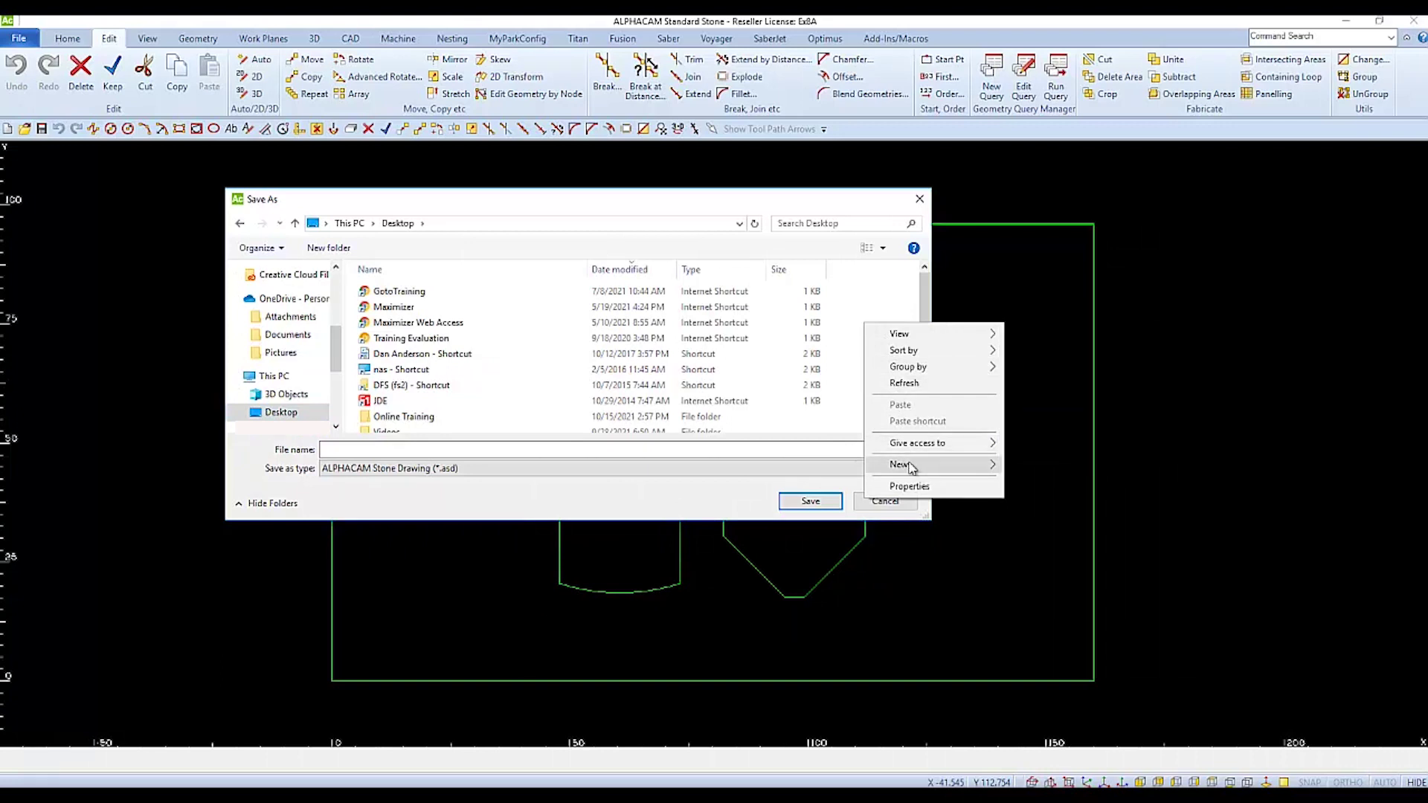
mouse_move(913, 467)
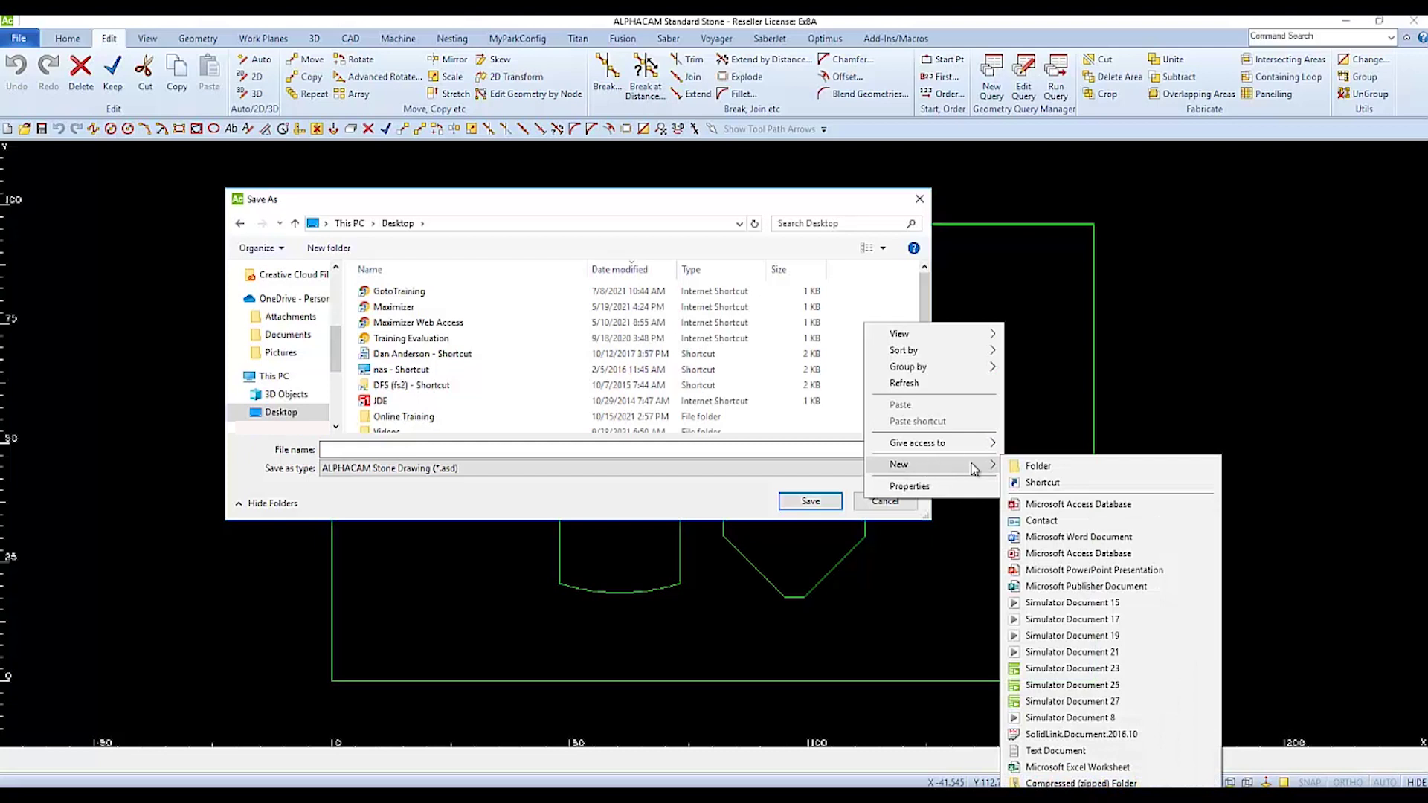
left_click(1035, 467)
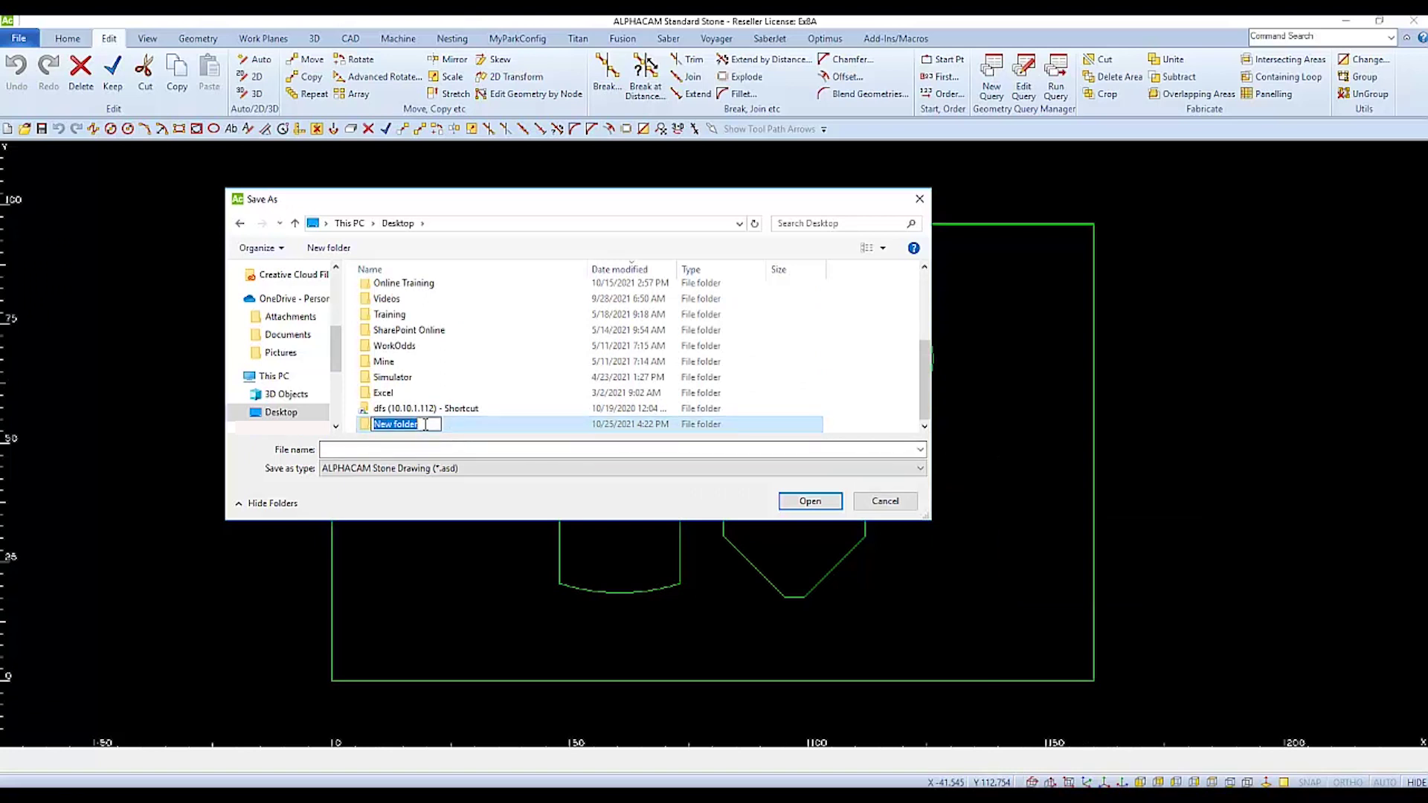
type("T")
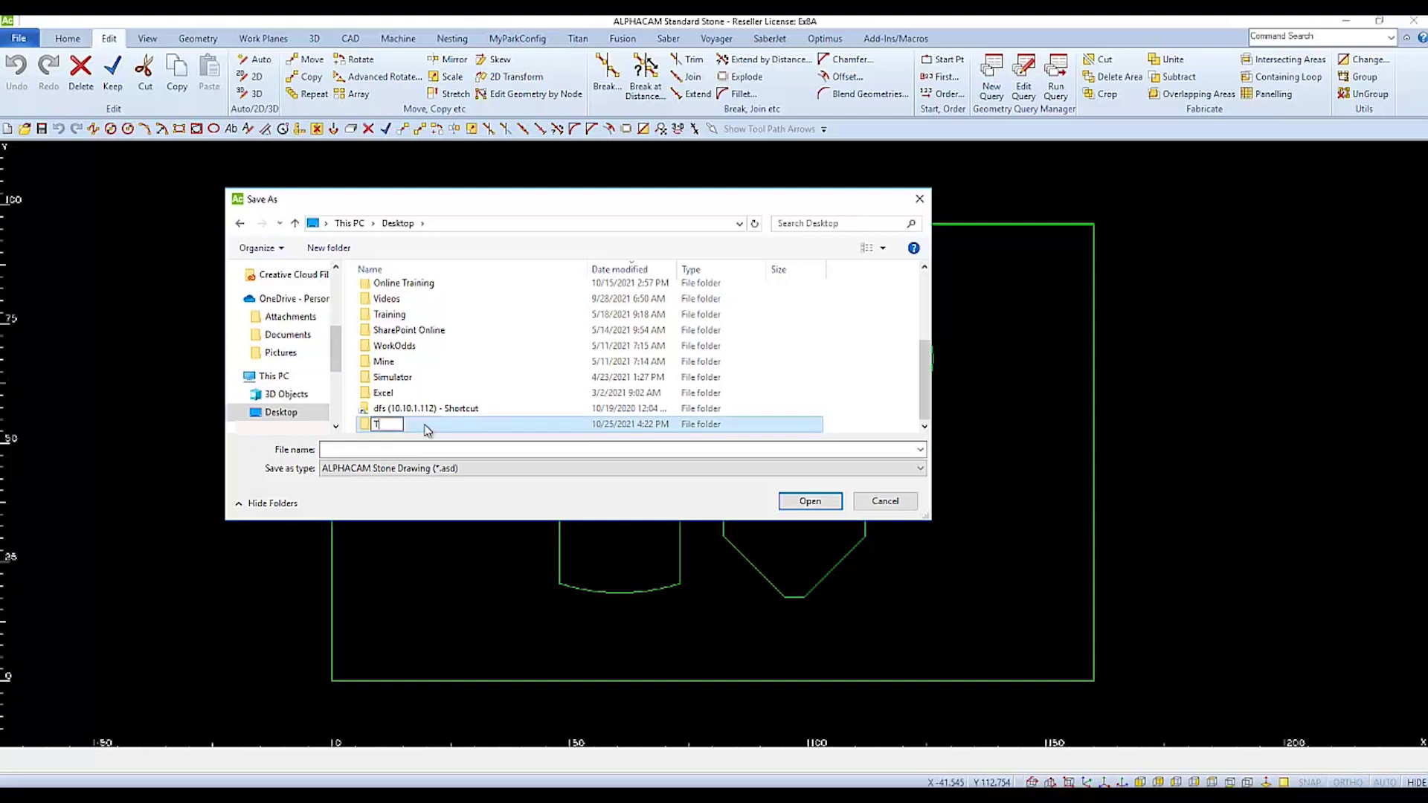
type("raining")
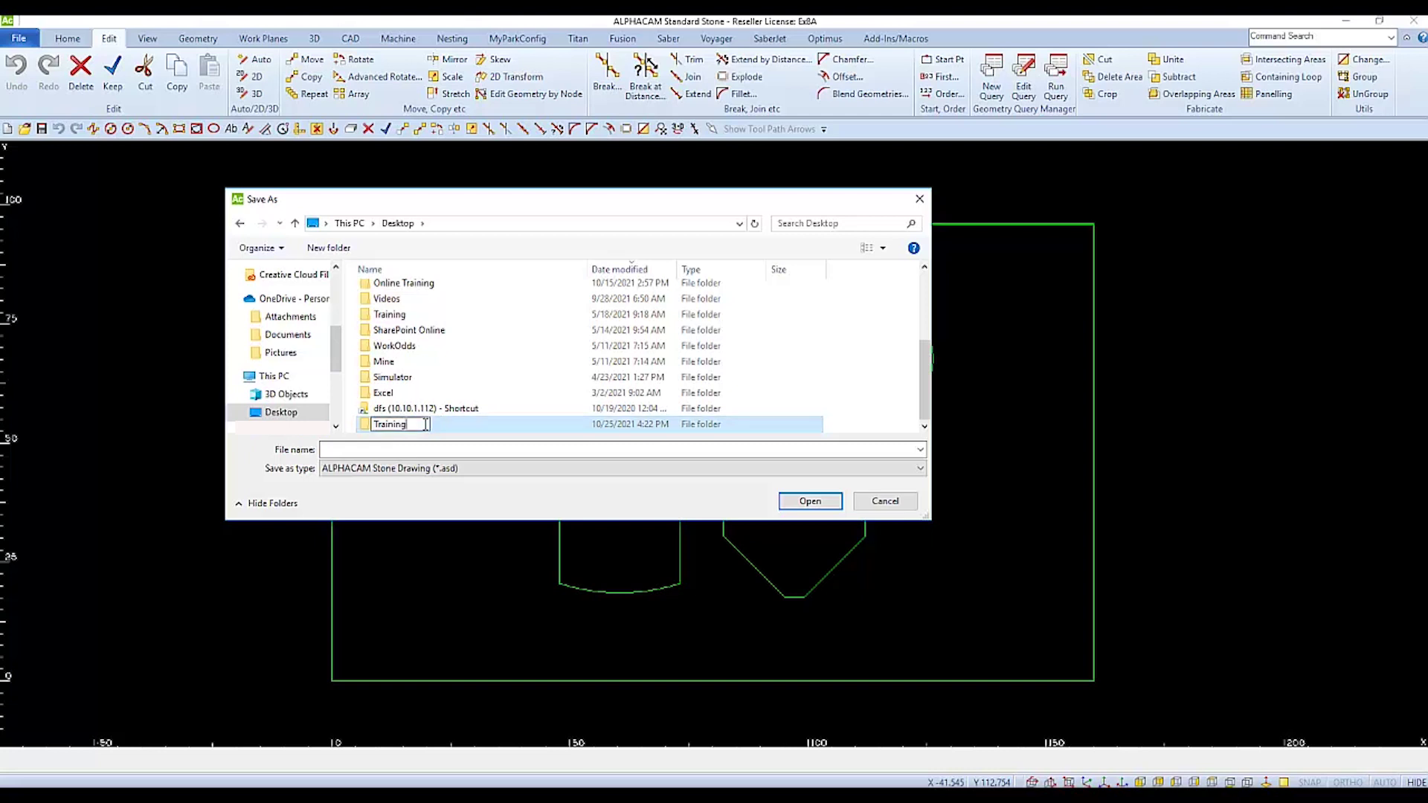
type(" Drawings")
left_click(557, 506)
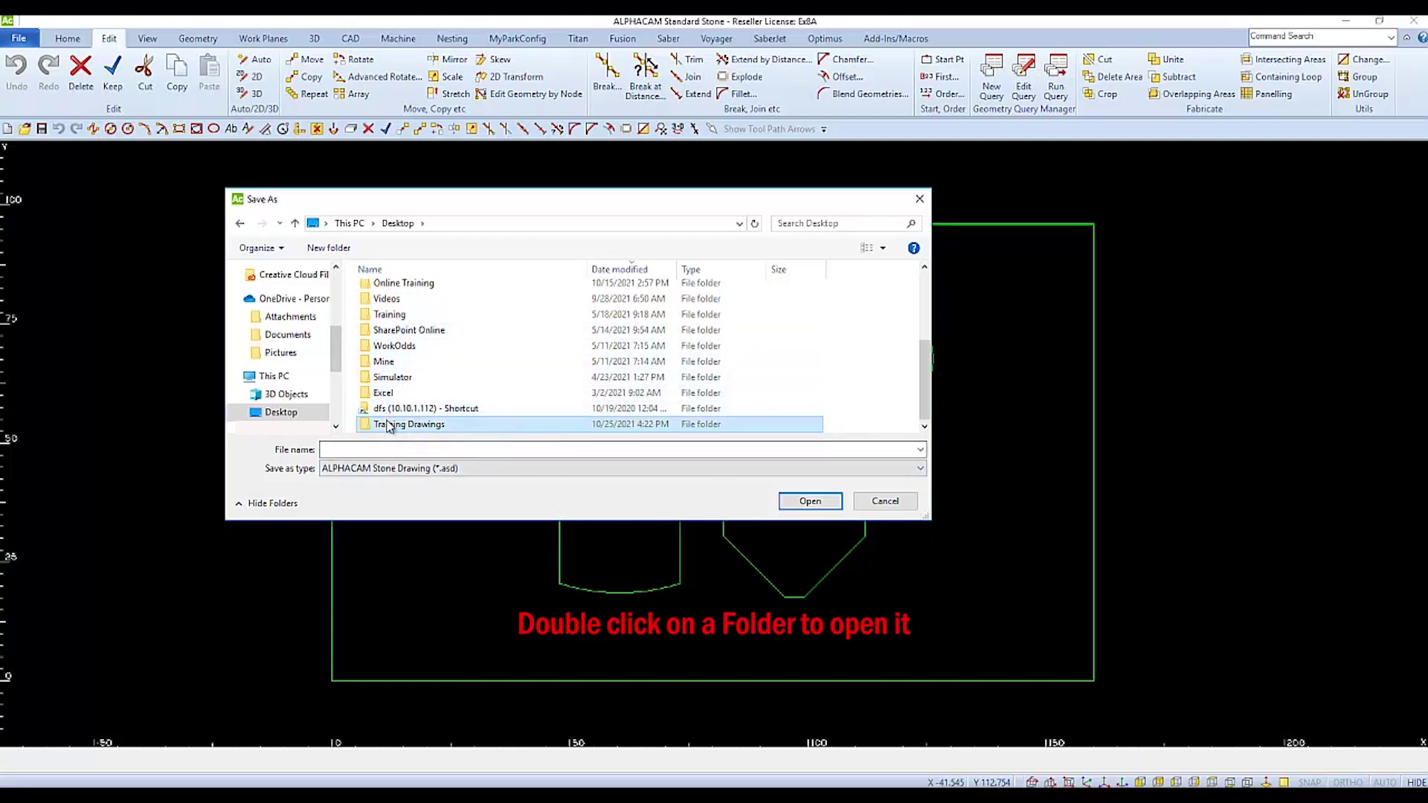
Save the drawing as "Counter Tops" inside the Training Drawings folder and acknowledge the save.
double_click(409, 424)
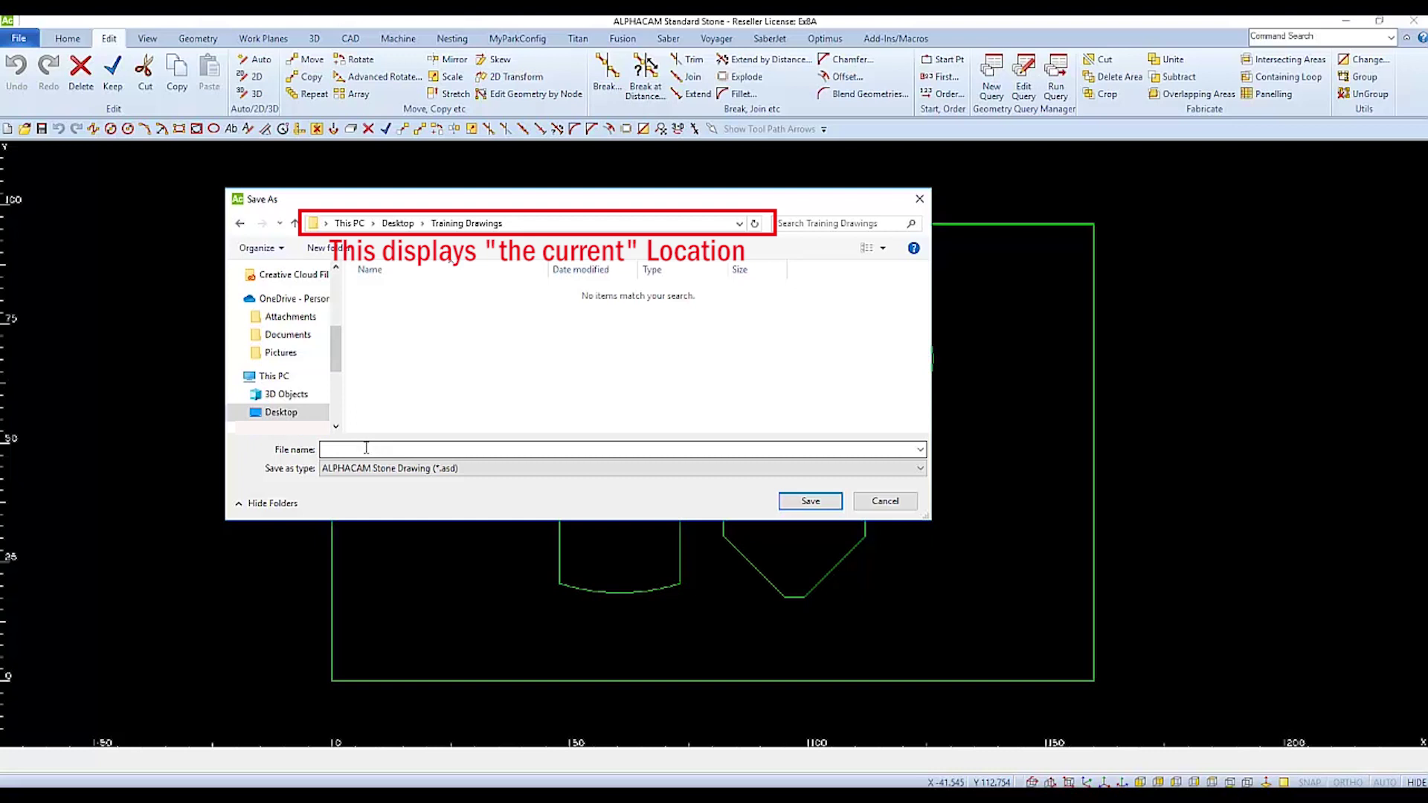
left_click(365, 449)
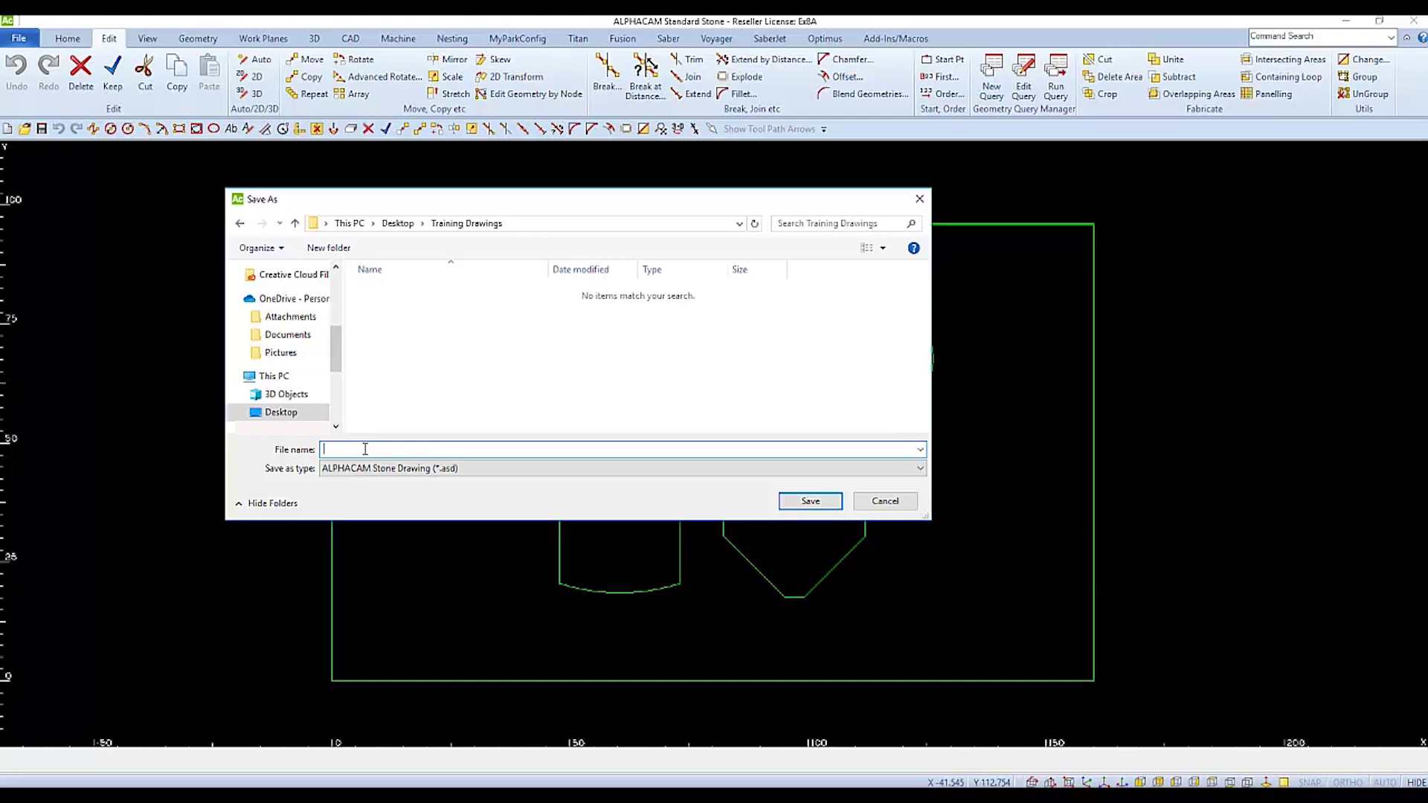
type("Counter Tops")
left_click(818, 507)
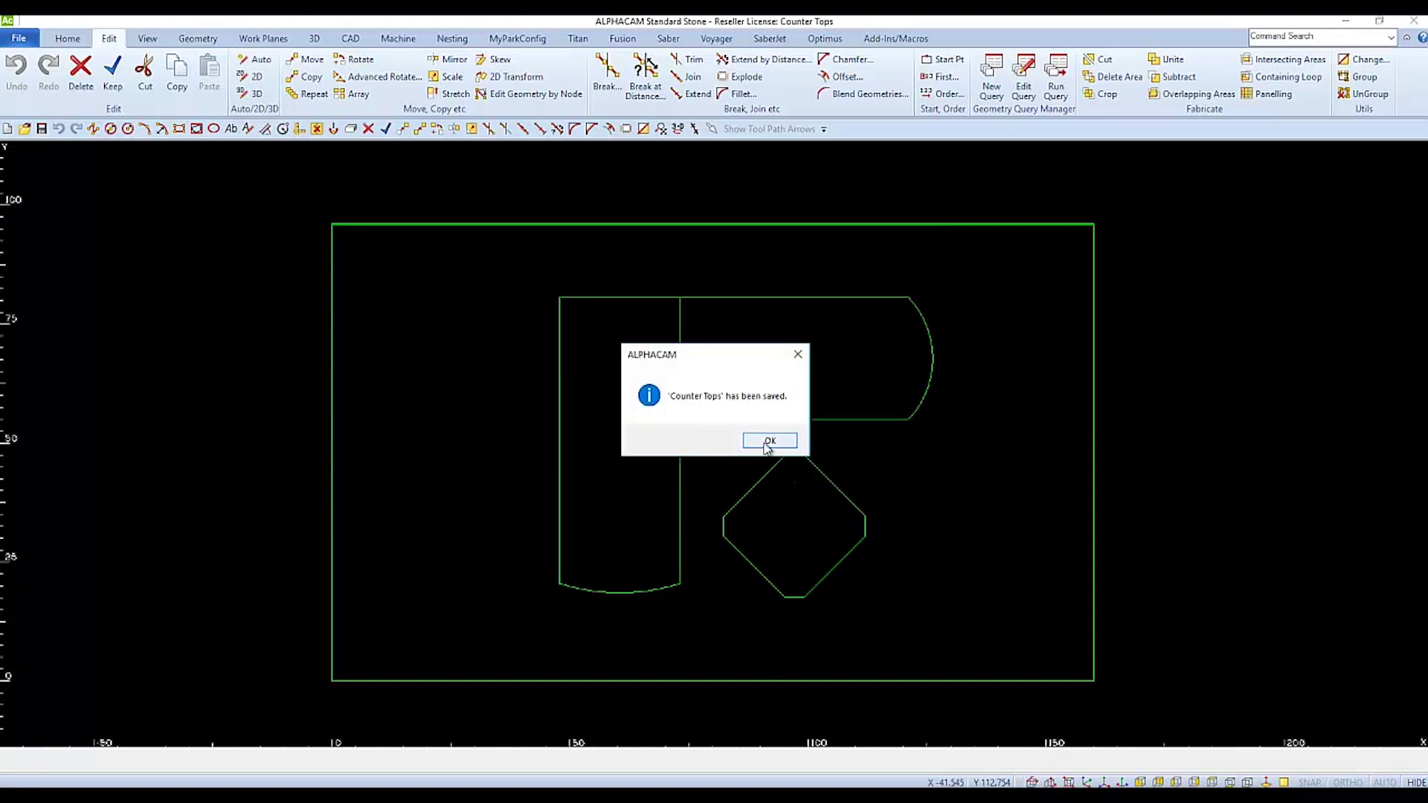
left_click(767, 443)
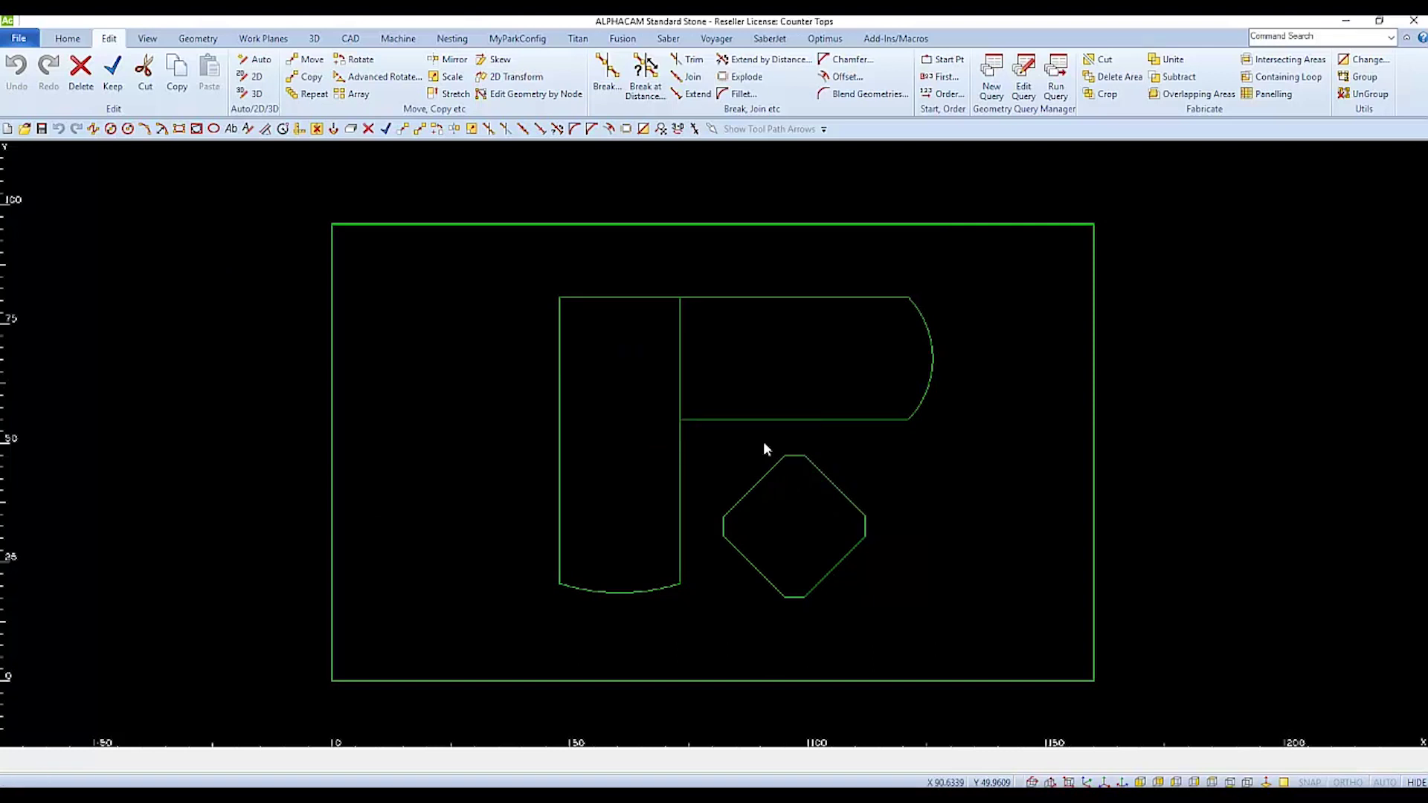